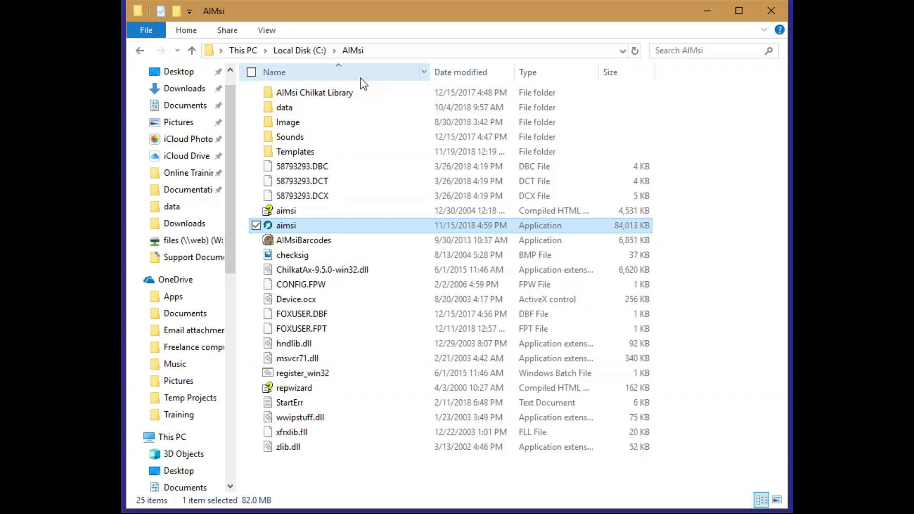
click(265, 30)
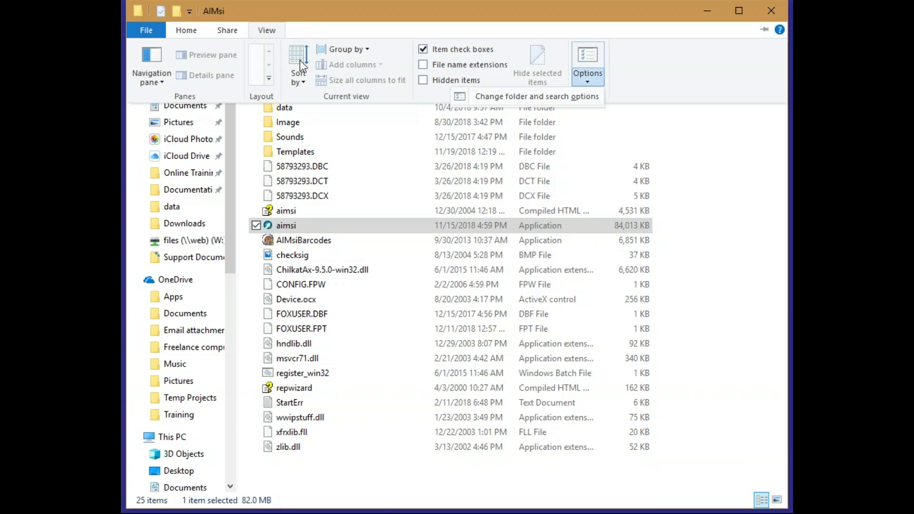
click(358, 48)
click(358, 47)
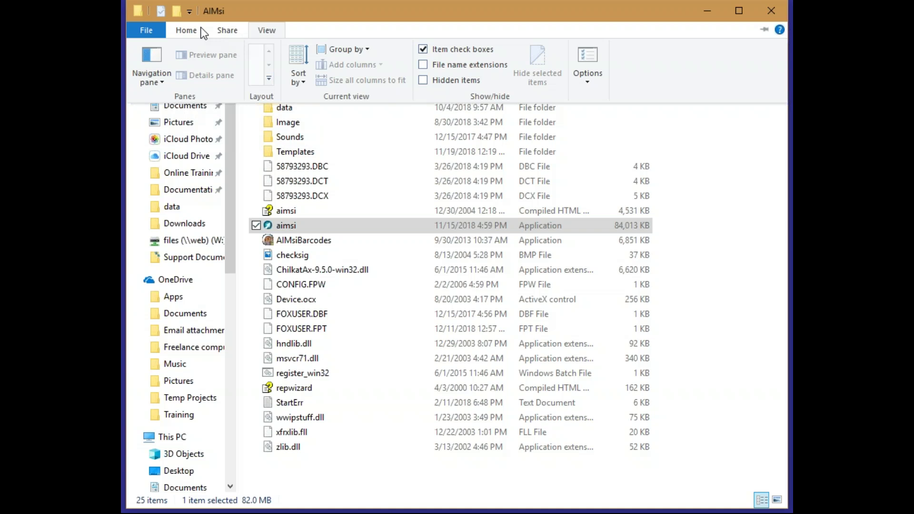
click(187, 30)
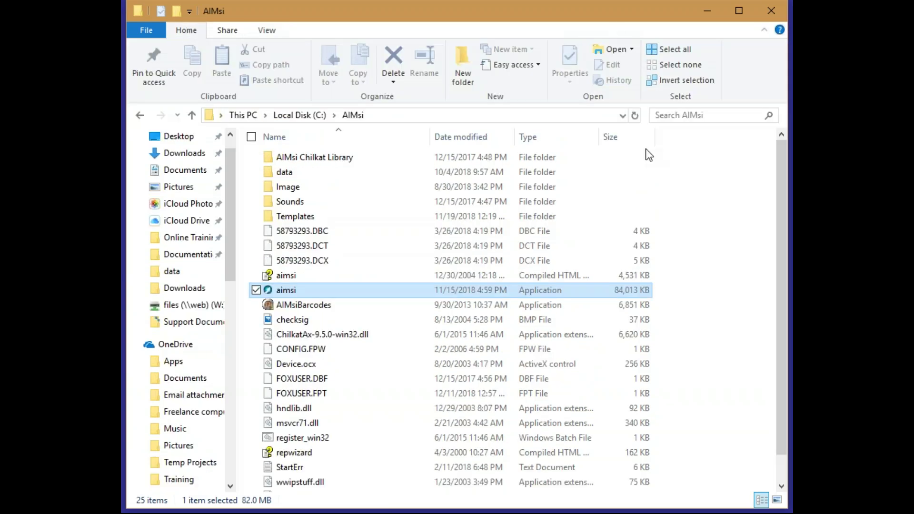
right_click(727, 166)
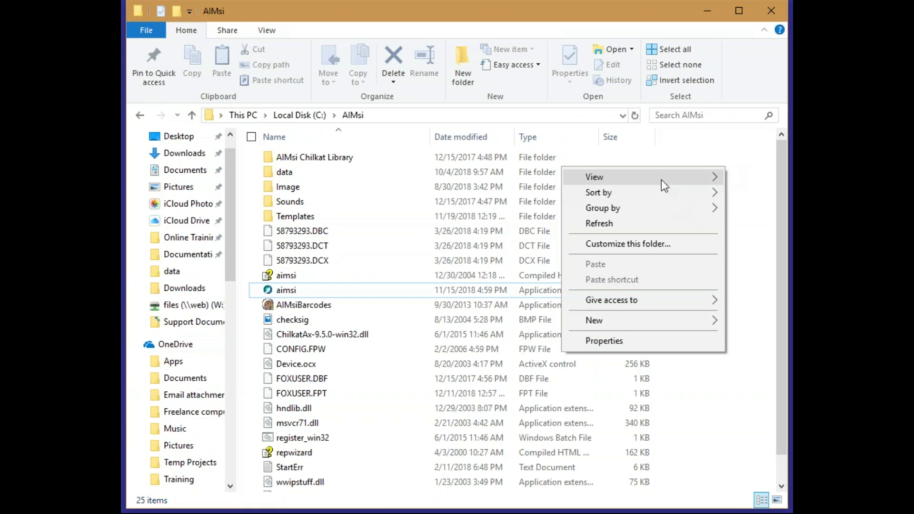
mouse_move(651, 180)
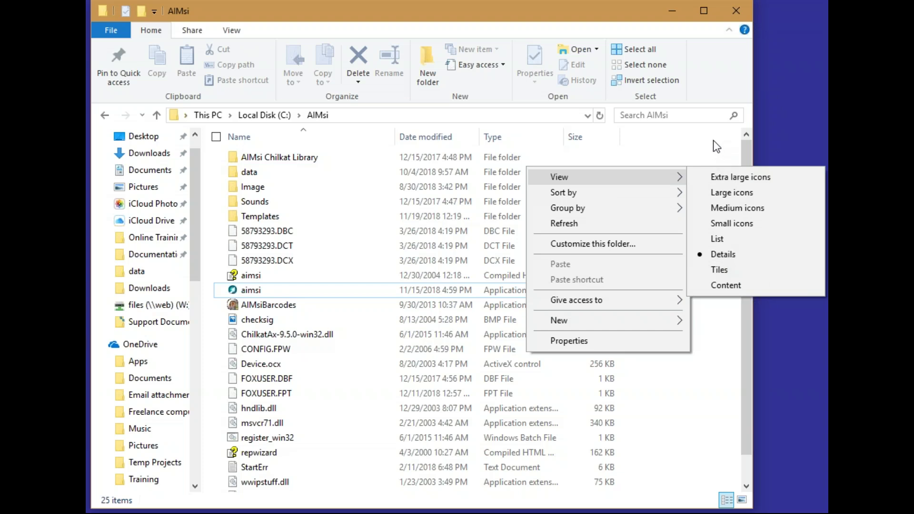
key(Escape)
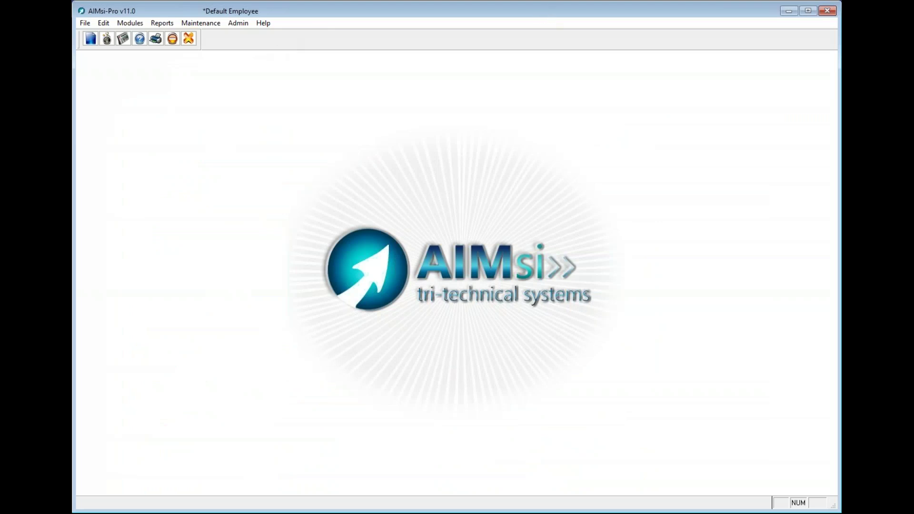
click(266, 24)
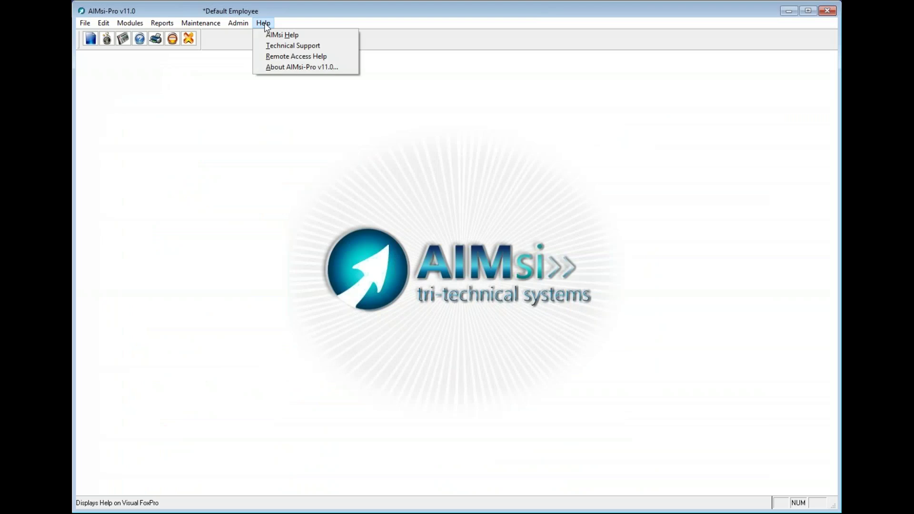
click(287, 58)
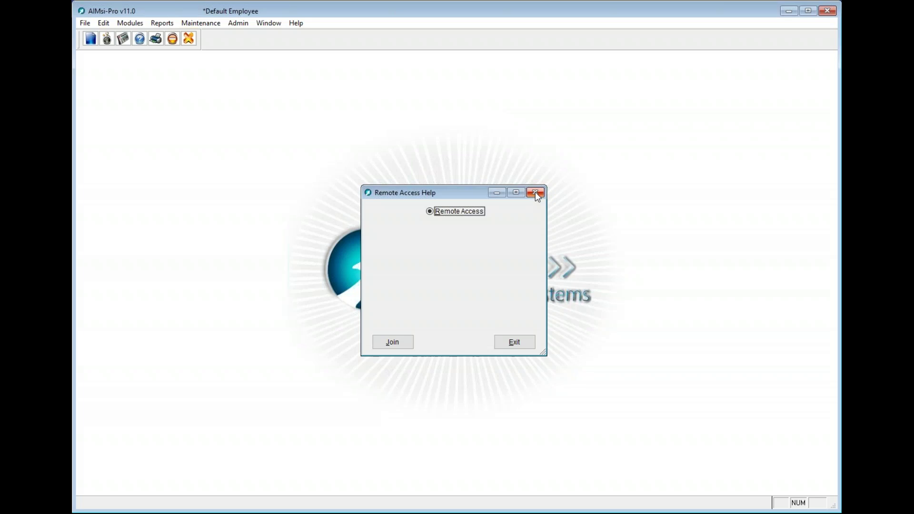
click(535, 190)
Open the AIMsi-Pro v11.0 program information and launch the v12 Upgrade Utility
click(265, 23)
click(272, 67)
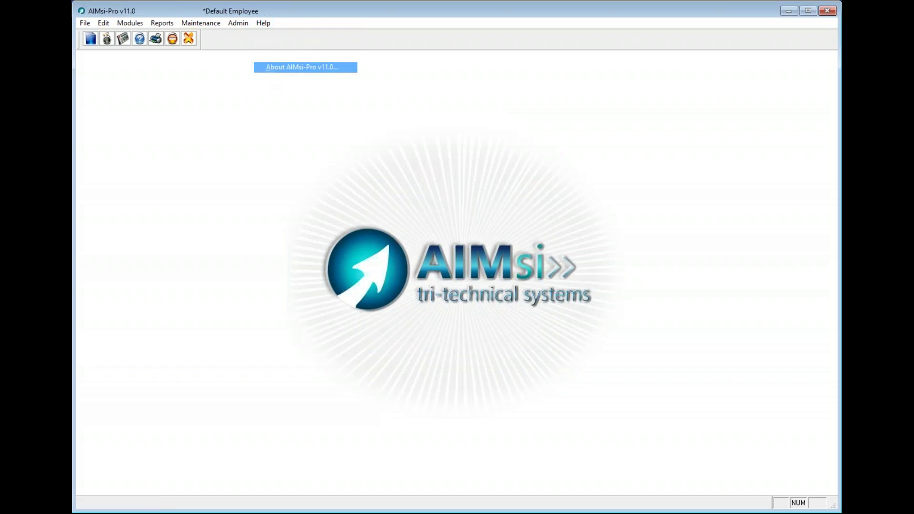
drag(526, 270, 462, 100)
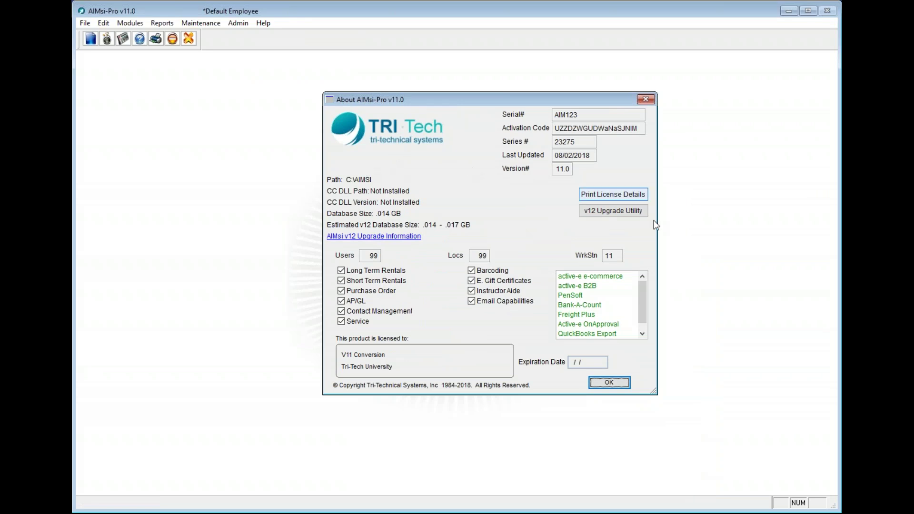
click(602, 213)
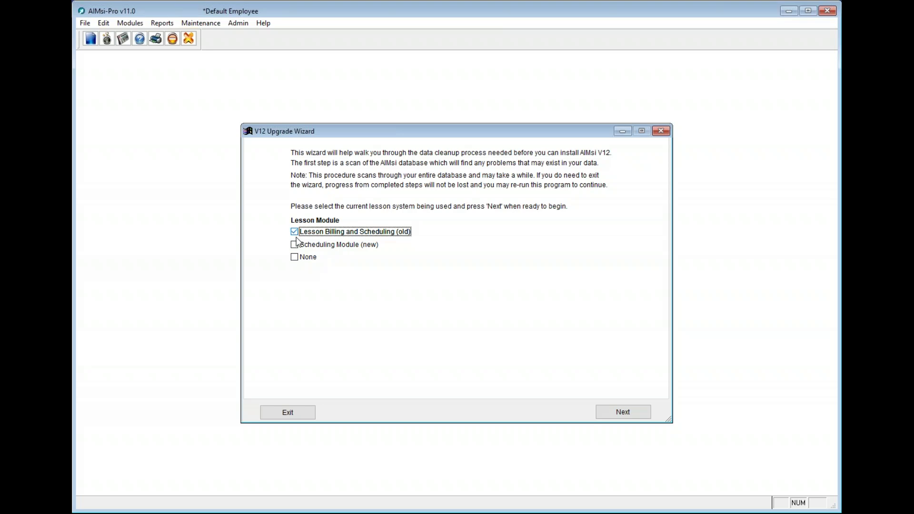
Choose Lesson Billing and Scheduling (old) as the lesson module, scan the database and continue to the Orphaned Subcategories cleanup
click(295, 233)
click(620, 412)
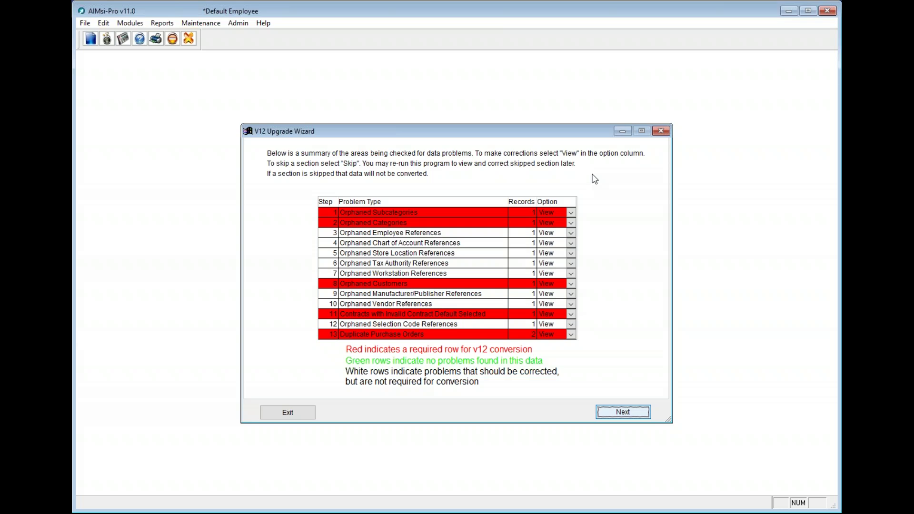
click(638, 412)
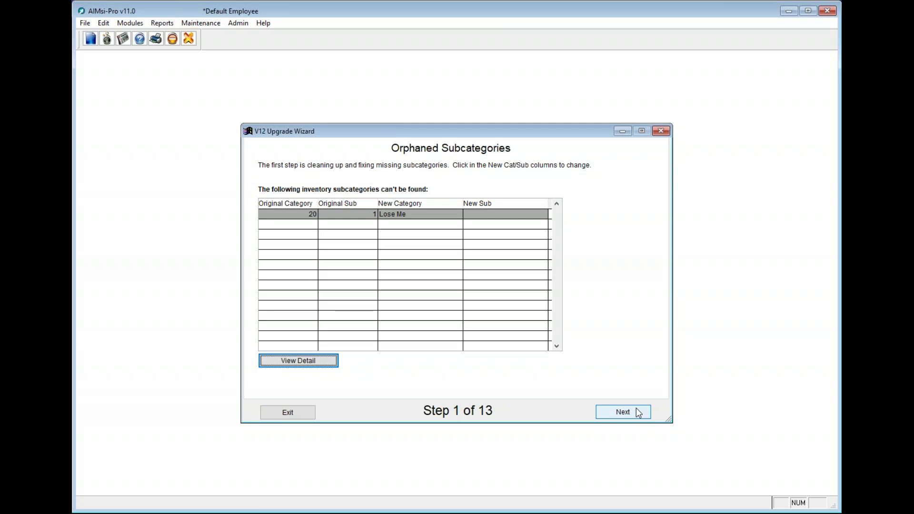
View the scsadsc table records related to the orphaned subcategory
click(503, 213)
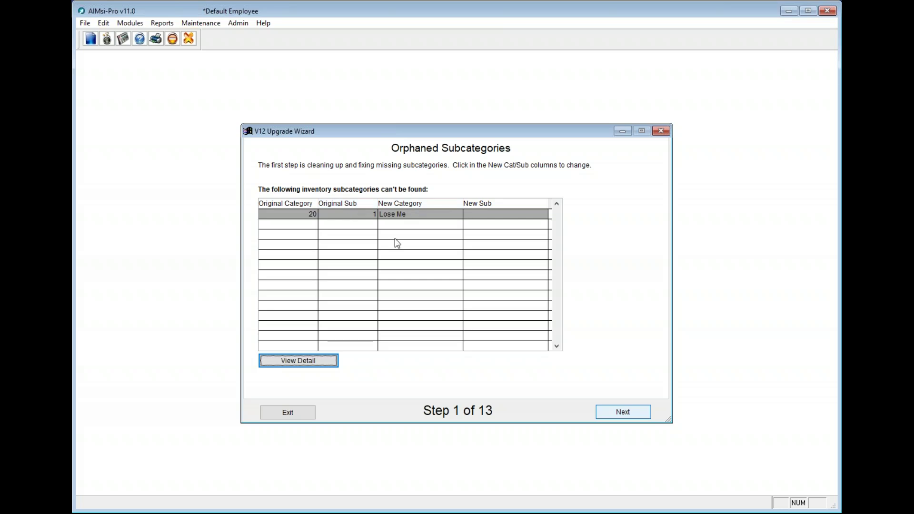
click(329, 365)
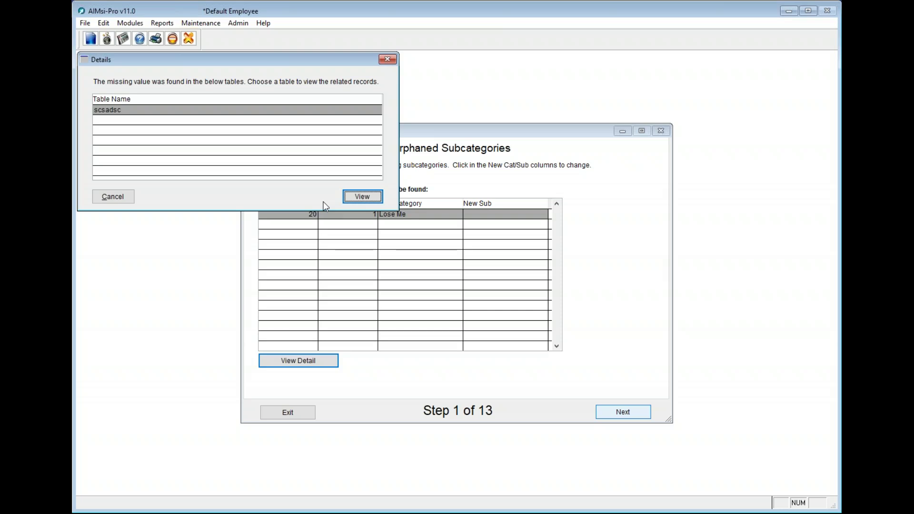
click(358, 199)
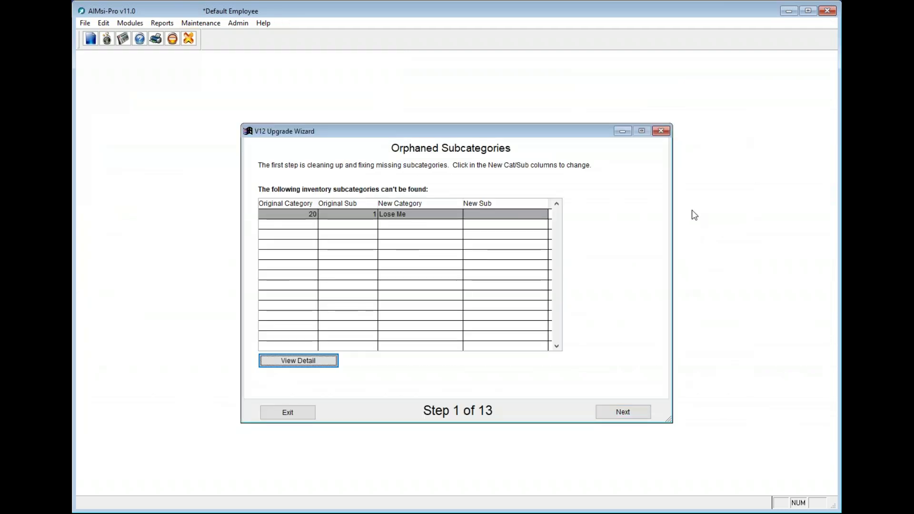
Reassign the orphaned subcategory to category Misc Print with subcategory Classical and continue to the Orphaned Categories cleanup
click(503, 216)
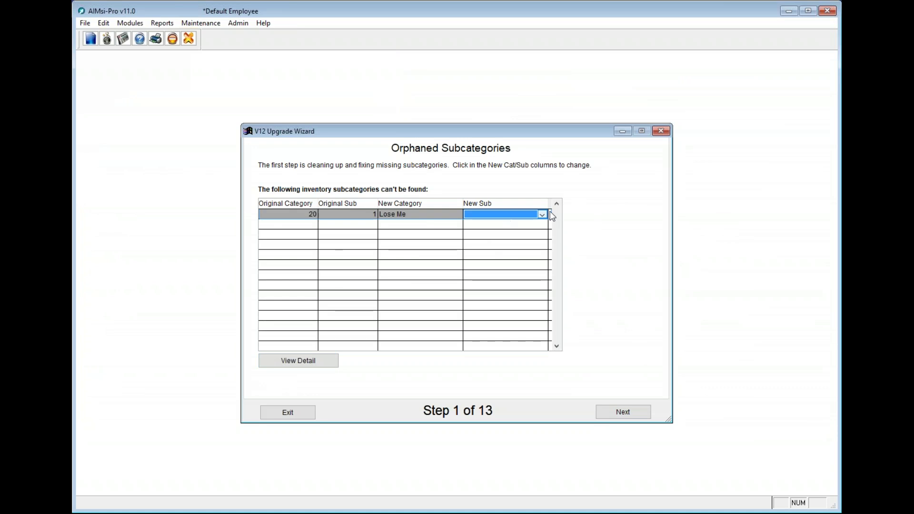
click(434, 215)
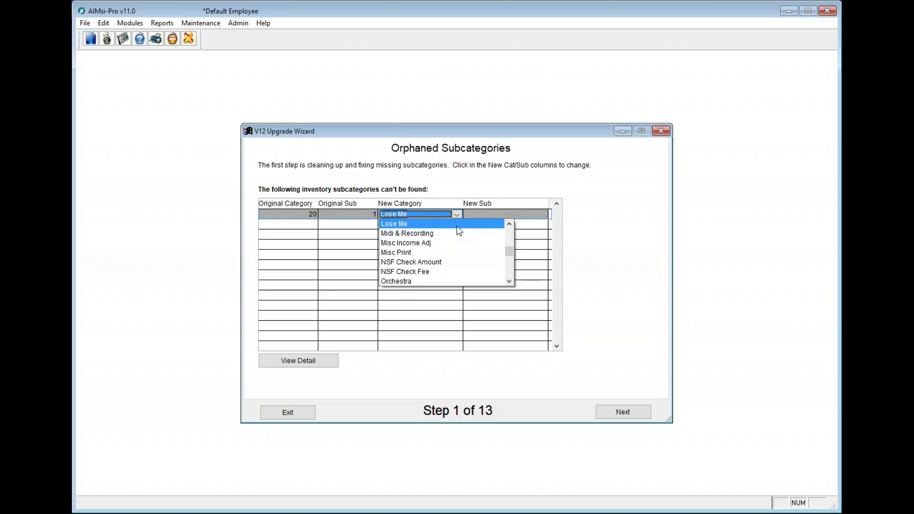
click(402, 253)
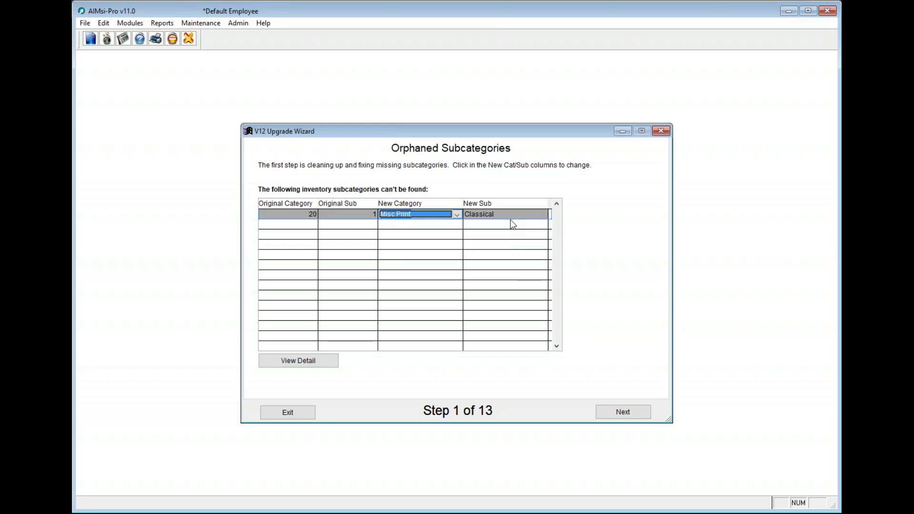
click(513, 216)
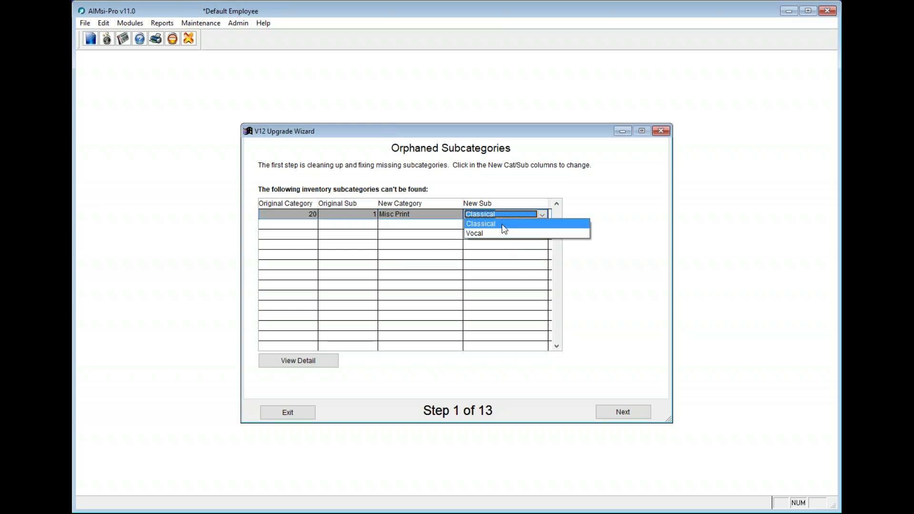
click(503, 225)
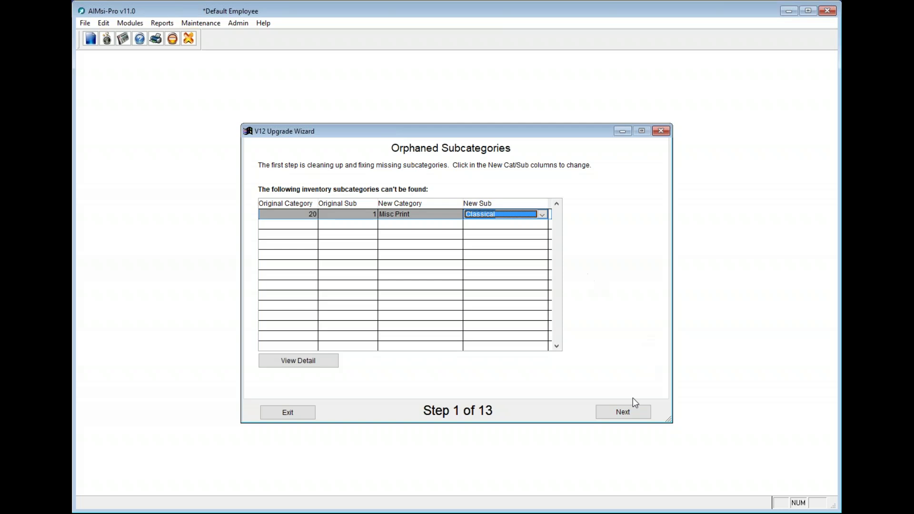
click(627, 413)
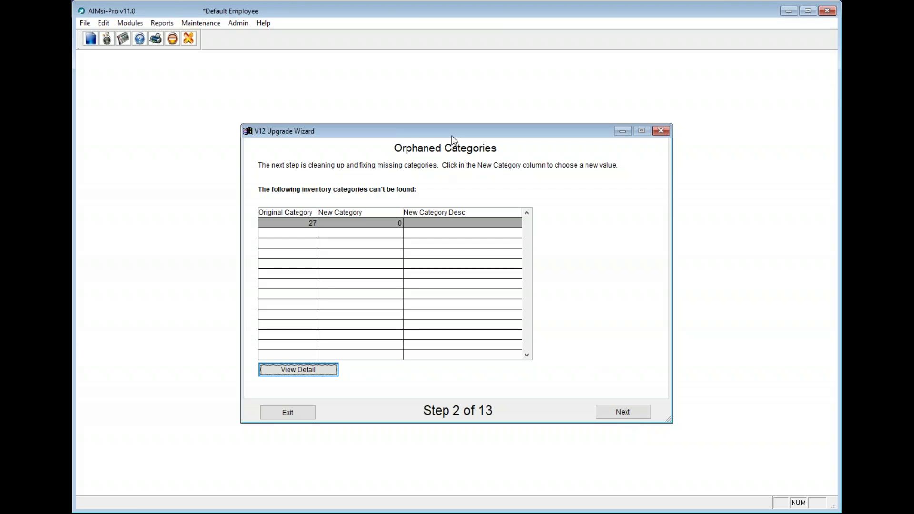
drag(459, 140, 523, 157)
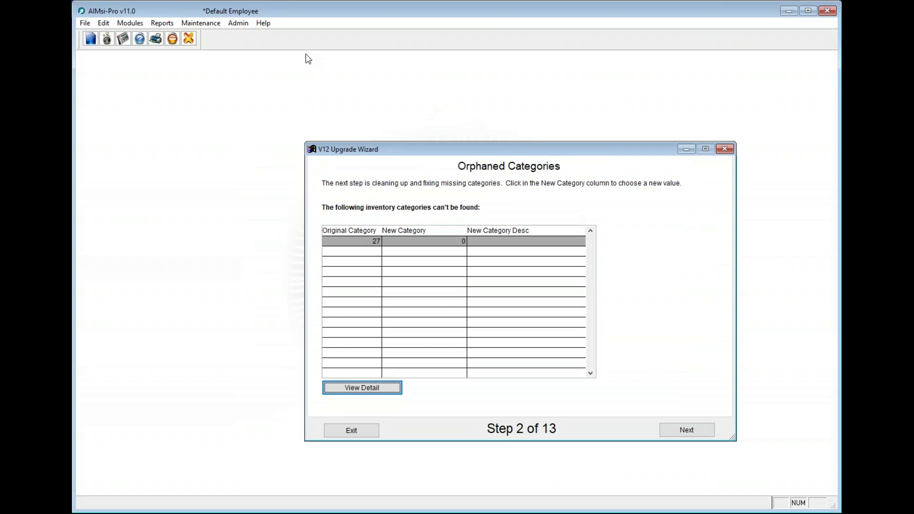
click(197, 24)
mouse_move(210, 55)
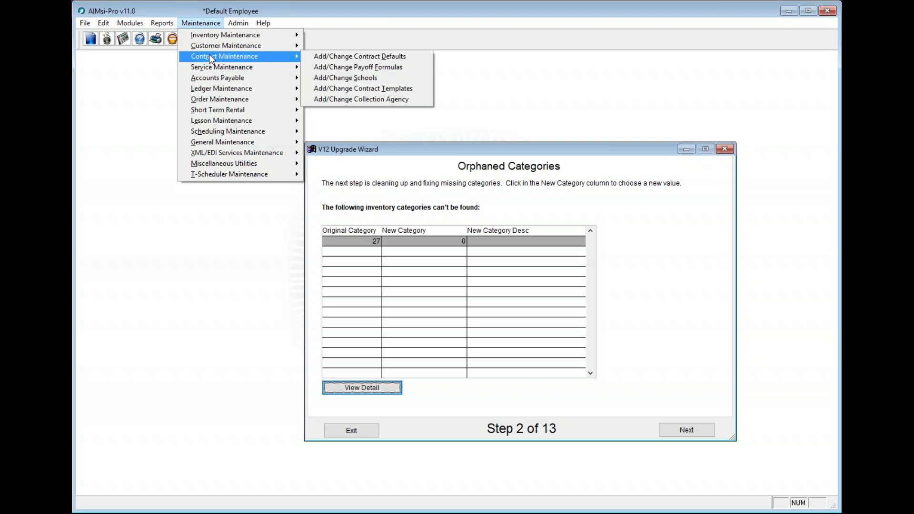
mouse_move(286, 174)
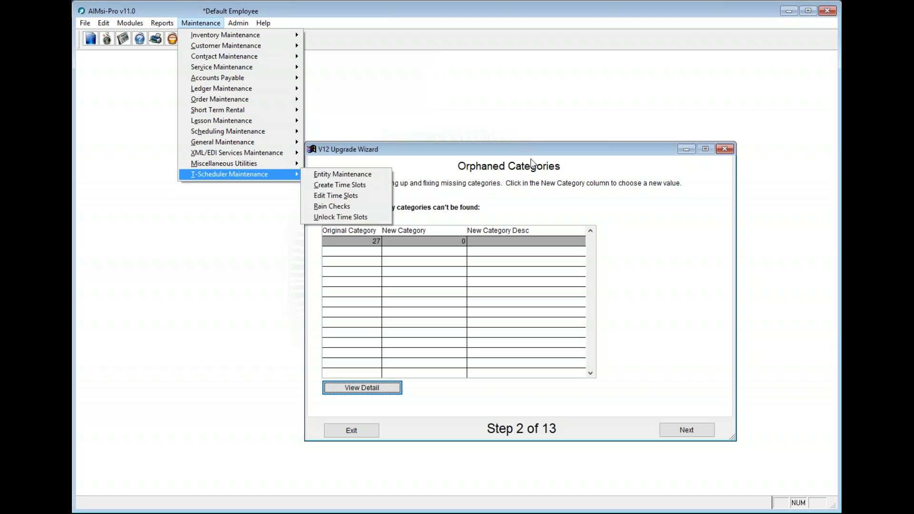
click(663, 203)
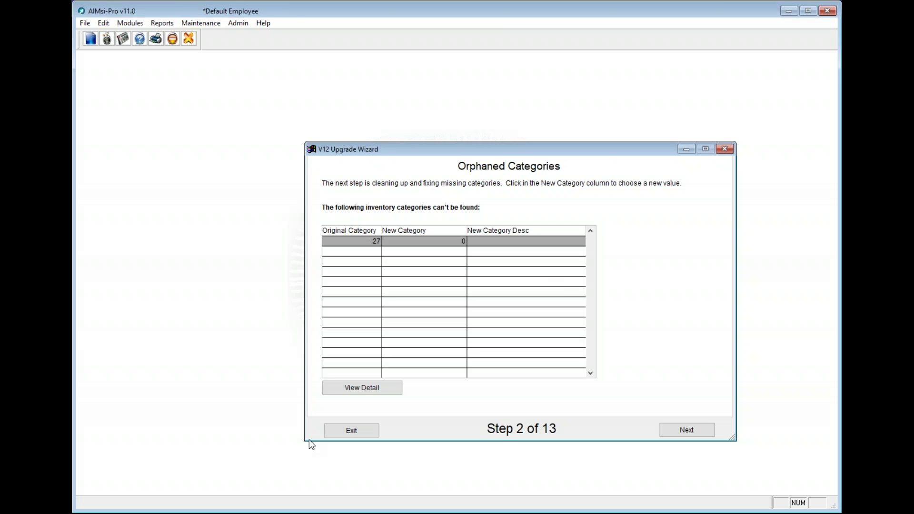
Exit the V12 Upgrade Wizard and relaunch it from the AIMsi-Pro program information
click(346, 431)
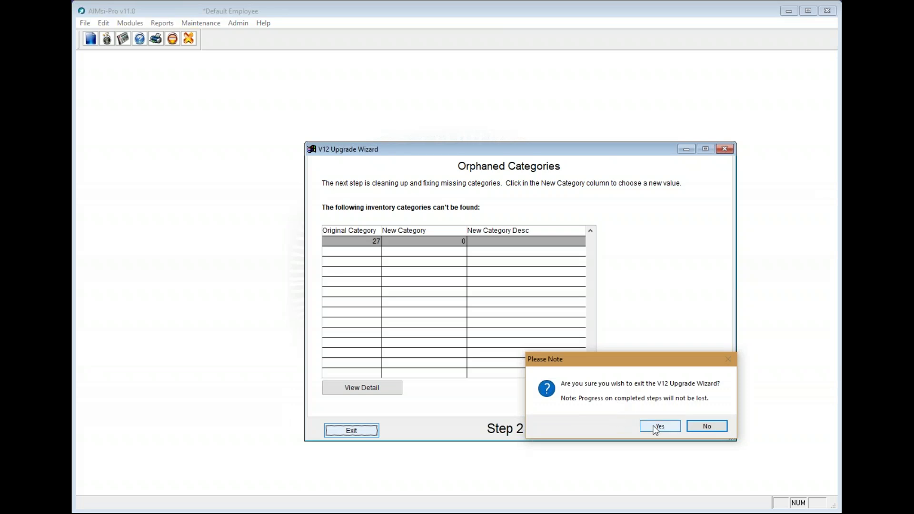
click(673, 427)
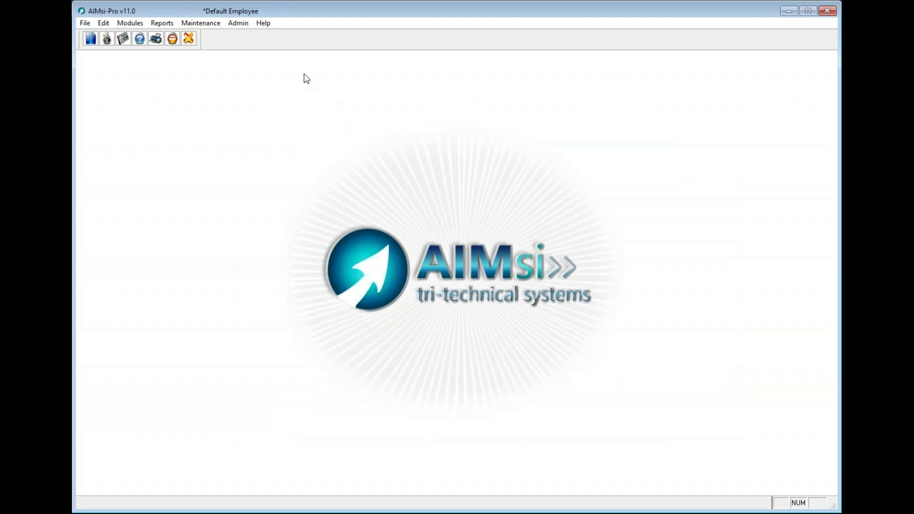
click(272, 24)
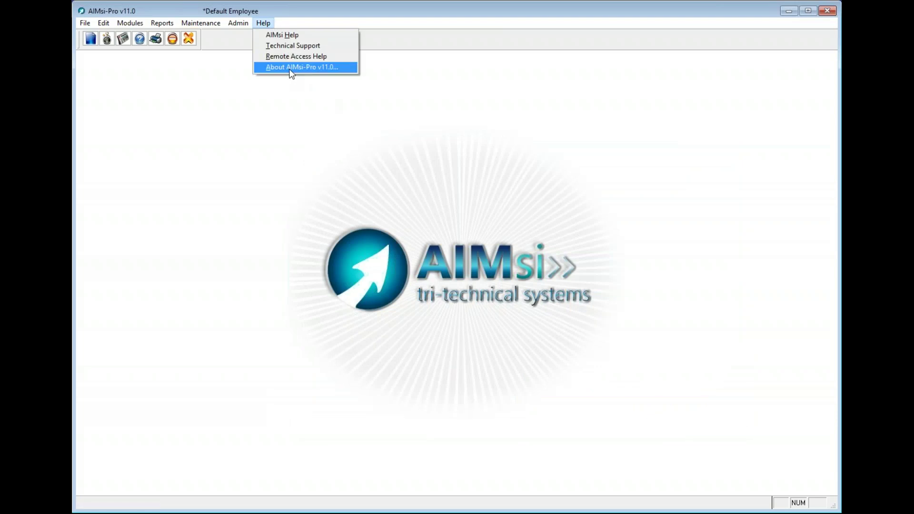
click(292, 67)
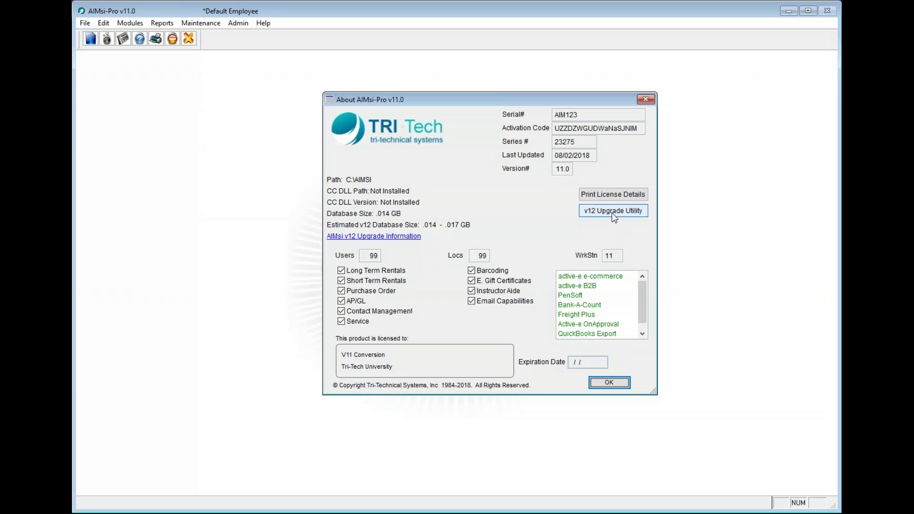
click(605, 213)
Rescan the data with Lesson Billing and Scheduling (old) selected and proceed past the problem summary to Orphaned Categories
click(337, 234)
click(627, 411)
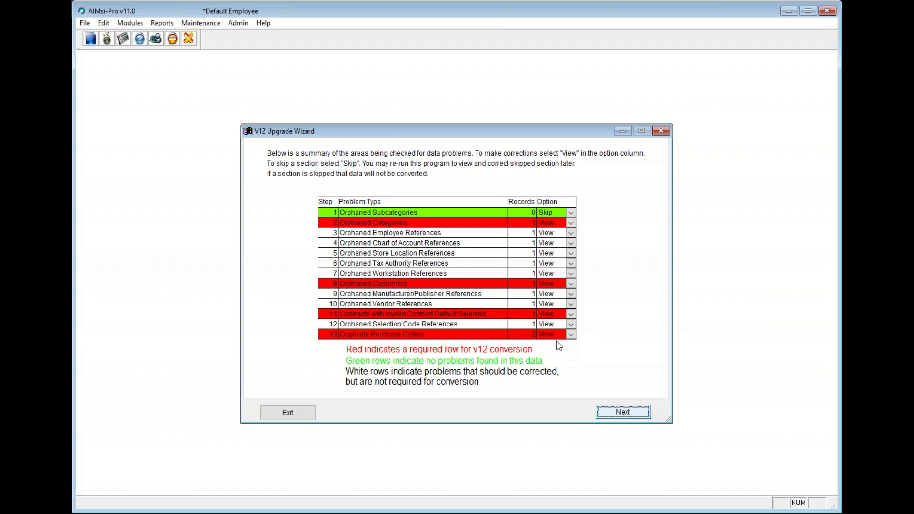
click(628, 415)
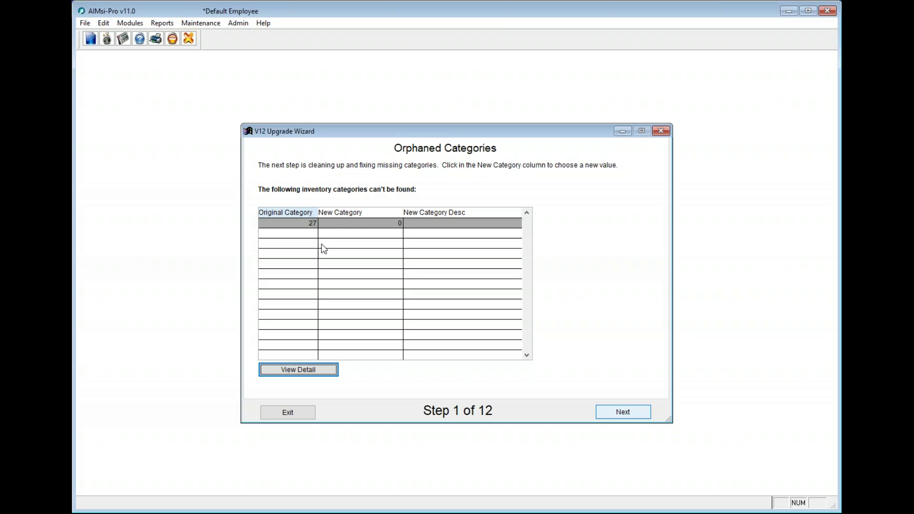
Check the new category choices for the orphaned category and view its related records in the scsub table
click(400, 222)
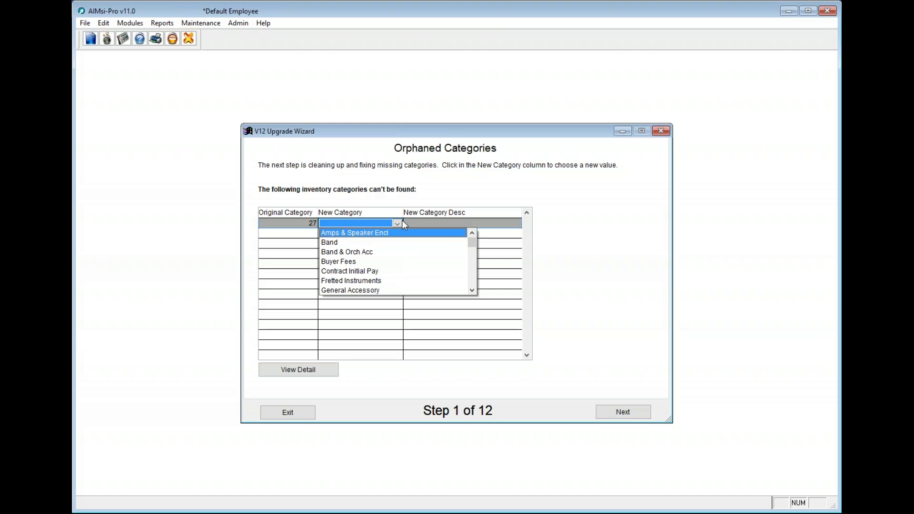
click(322, 370)
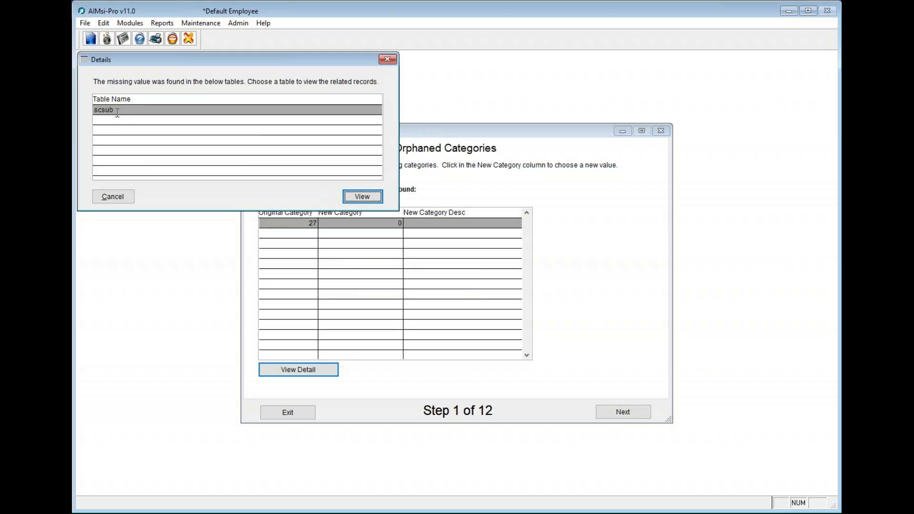
click(363, 198)
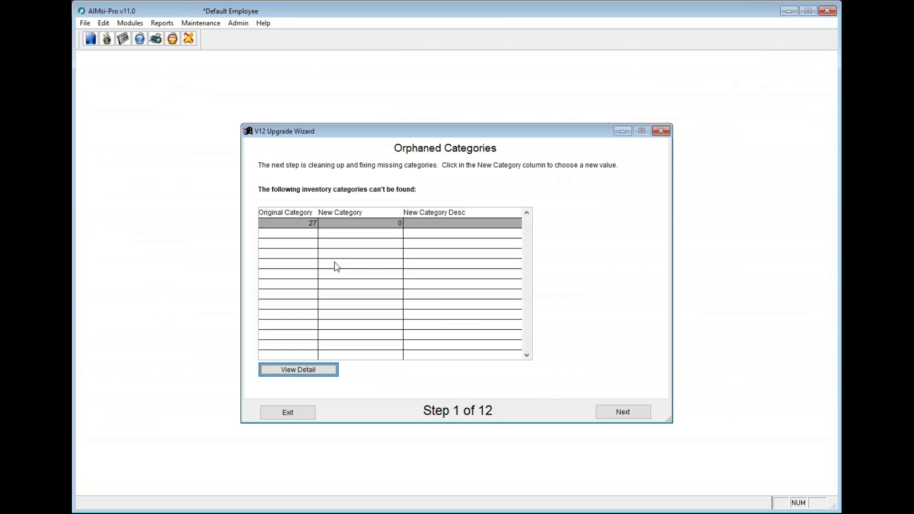
Assign General Accessory as the new category for orphaned category 27 and continue to Orphaned Employees
click(394, 224)
click(398, 223)
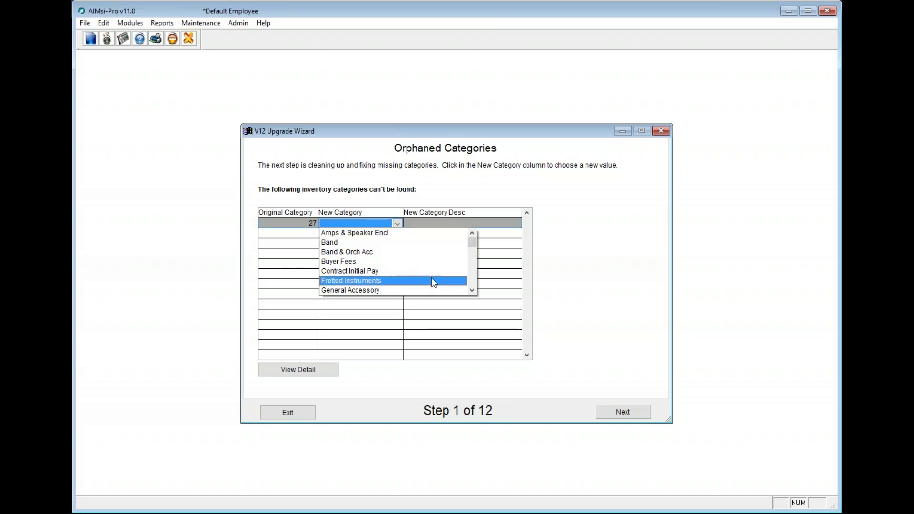
scroll(482, 284, down, 2)
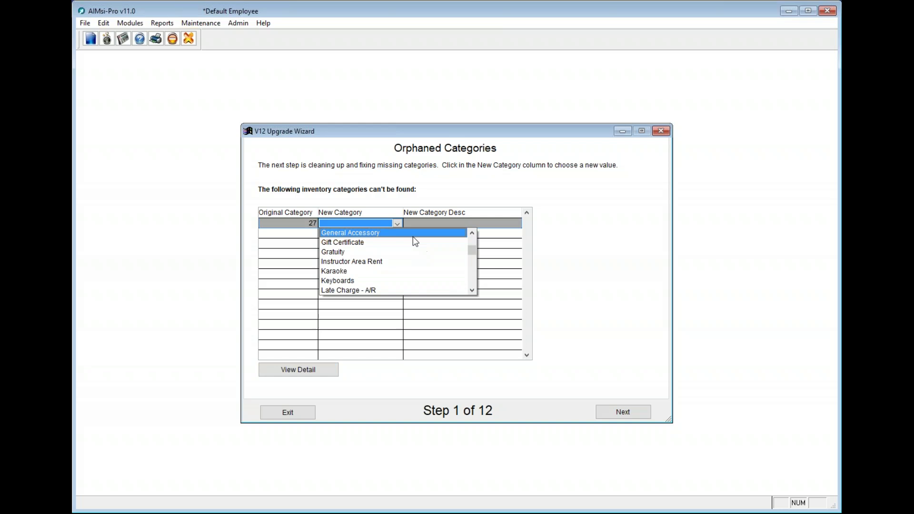
click(414, 238)
click(450, 222)
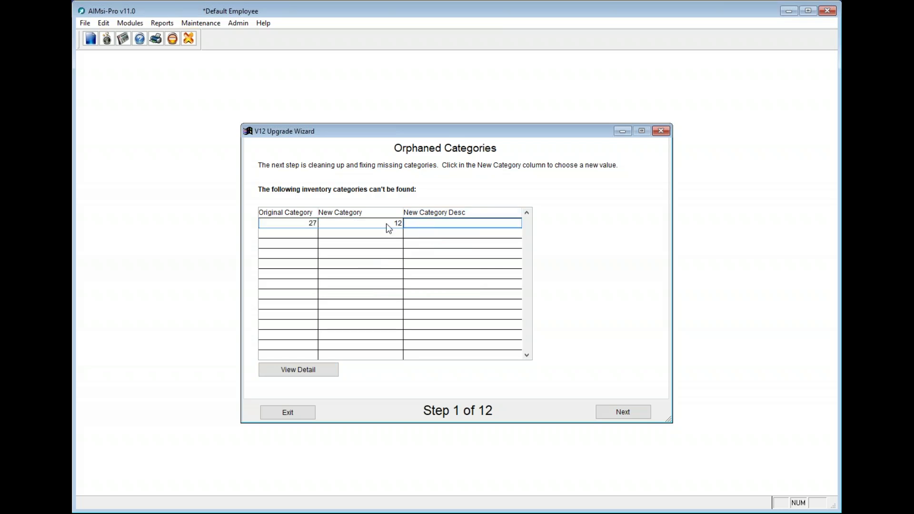
click(397, 223)
click(446, 223)
click(396, 223)
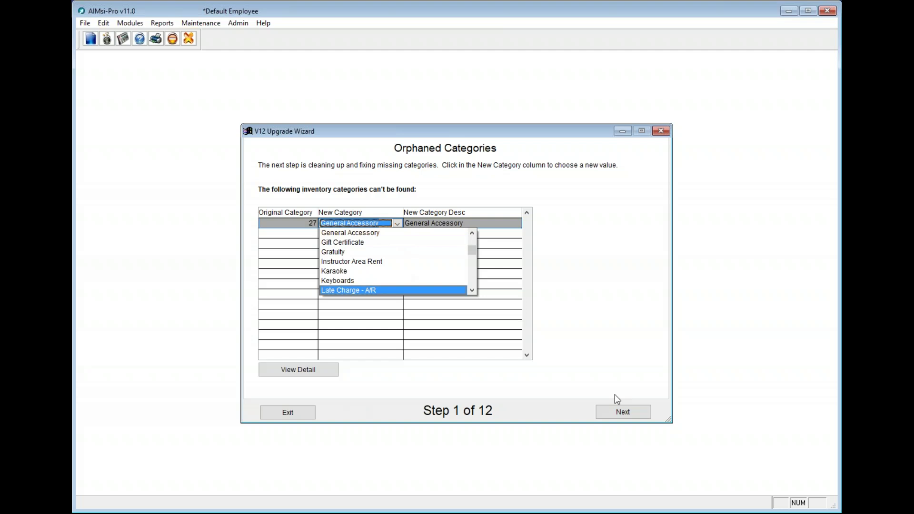
click(618, 413)
click(618, 412)
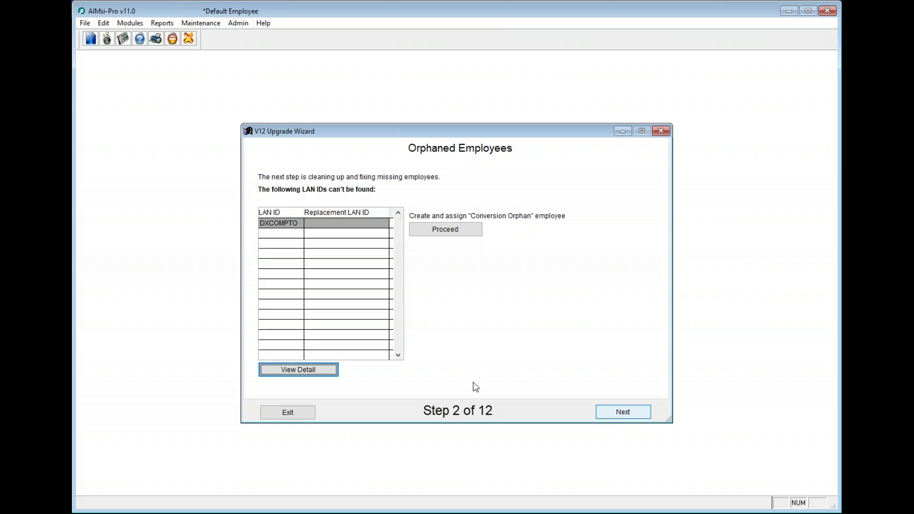
View the missing employee LAN ID's related records in the scinvoic table and close the record details
click(313, 374)
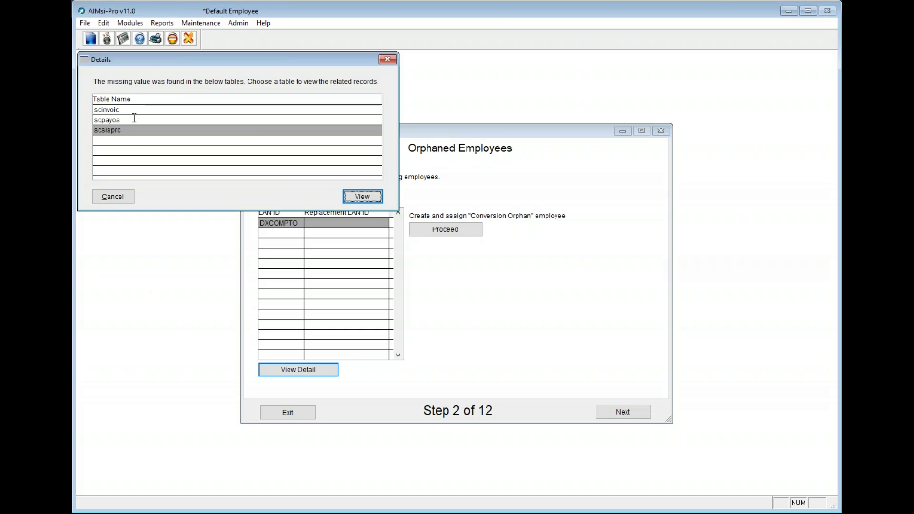
click(118, 110)
click(116, 110)
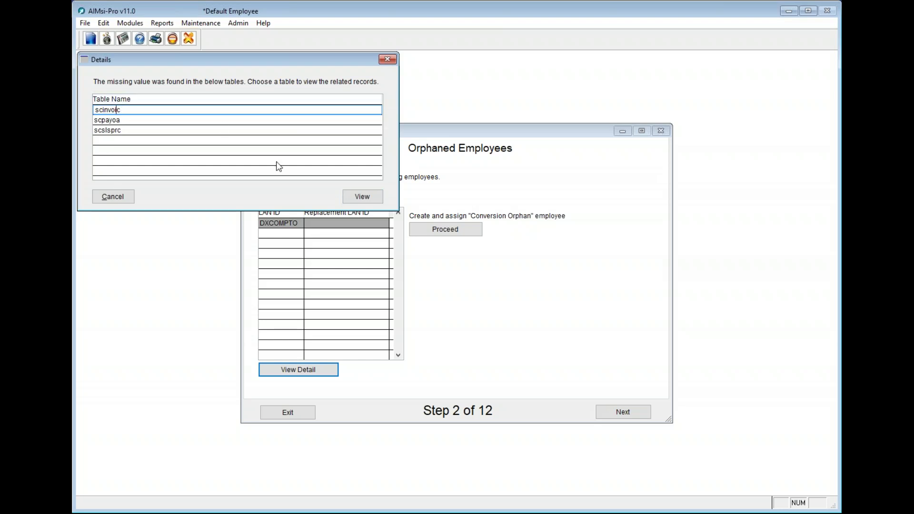
click(362, 198)
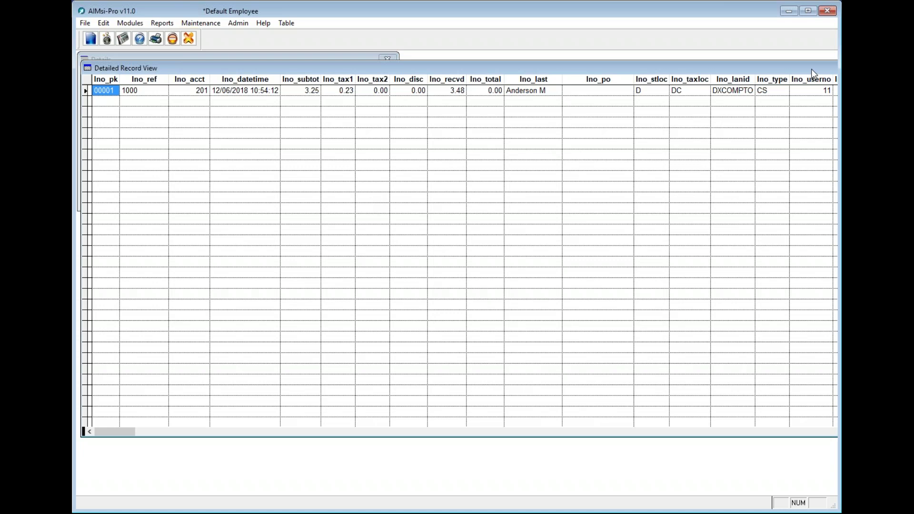
key(Escape)
key(Escape)
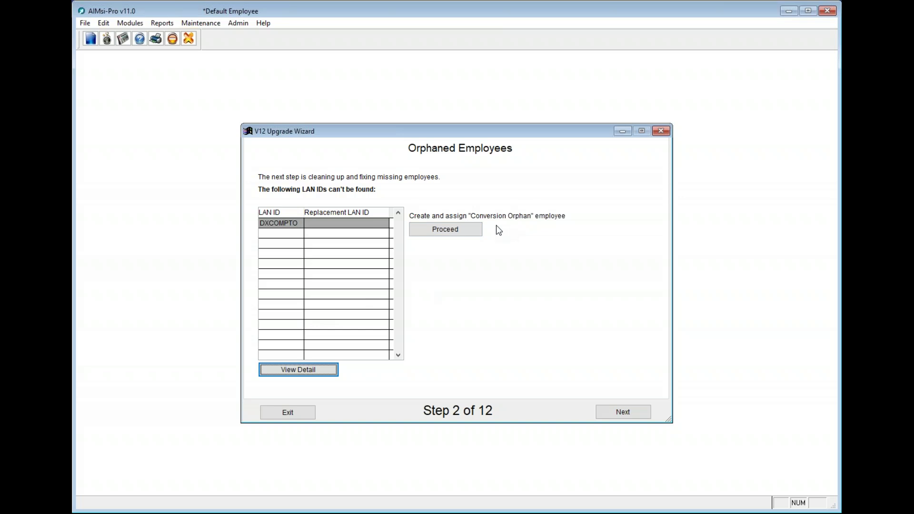
Create and assign the "Conversion Orphan" employee as the replacement for the missing LAN ID and continue to Orphaned Ledger Accounts
click(453, 232)
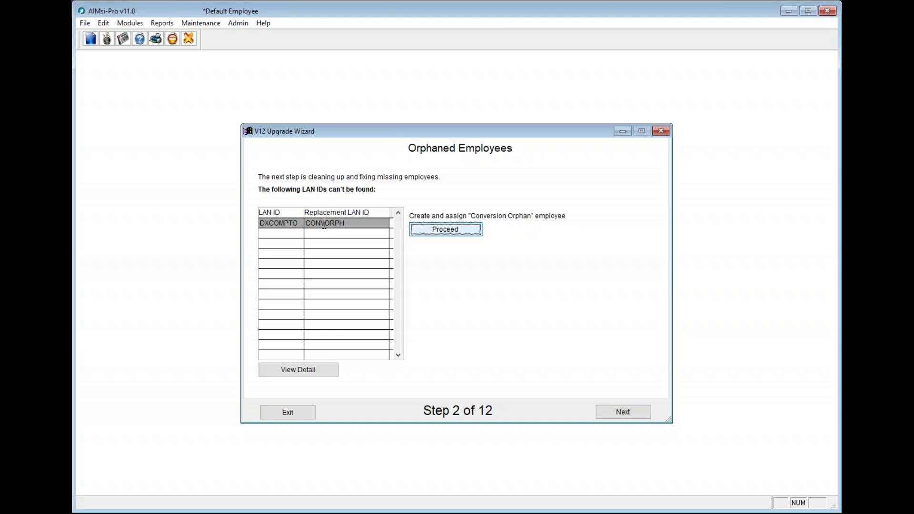
click(615, 413)
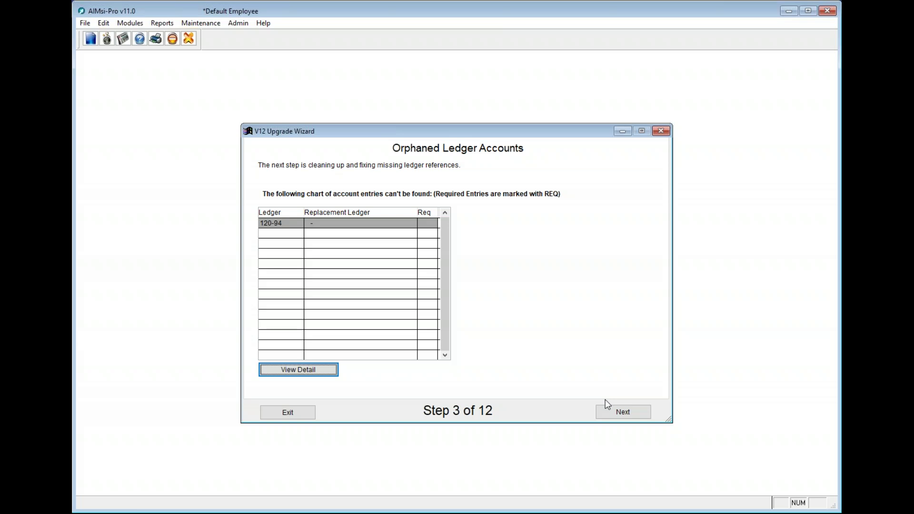
View the sccat table record that references the missing ledger account 120-94
click(324, 370)
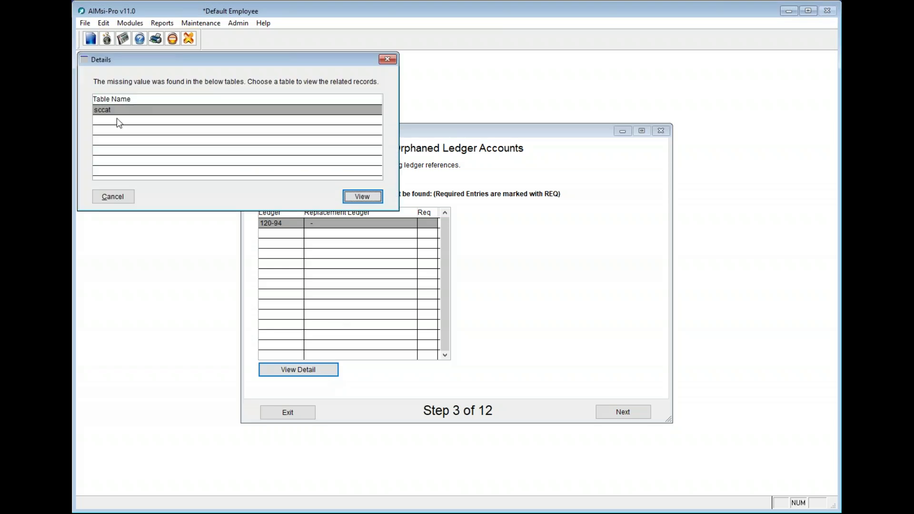
click(353, 198)
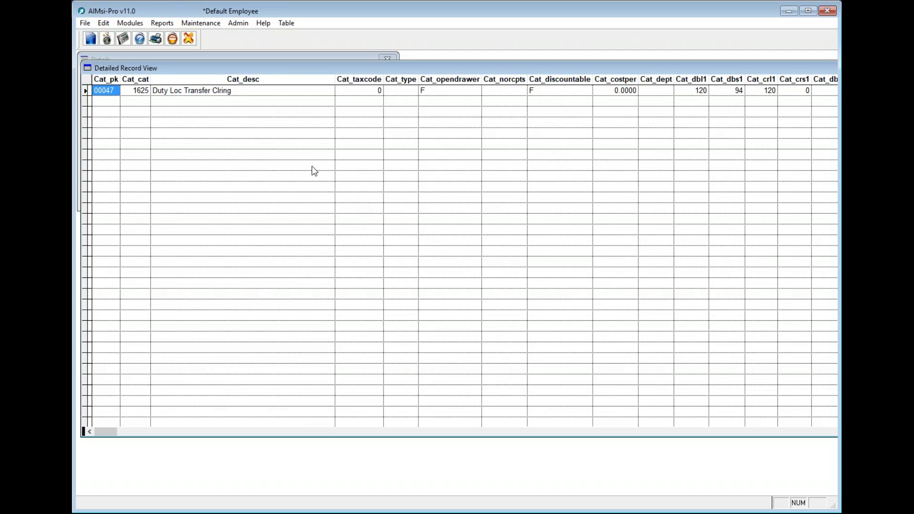
click(143, 91)
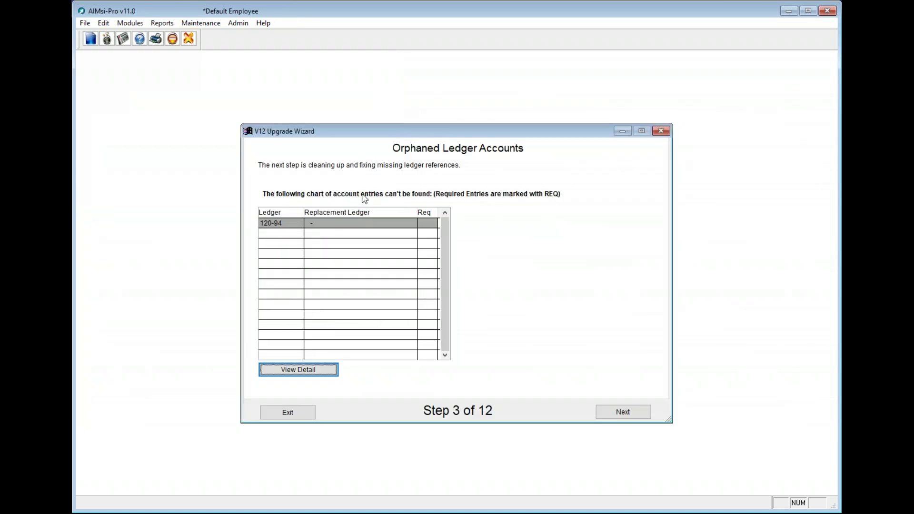
click(193, 23)
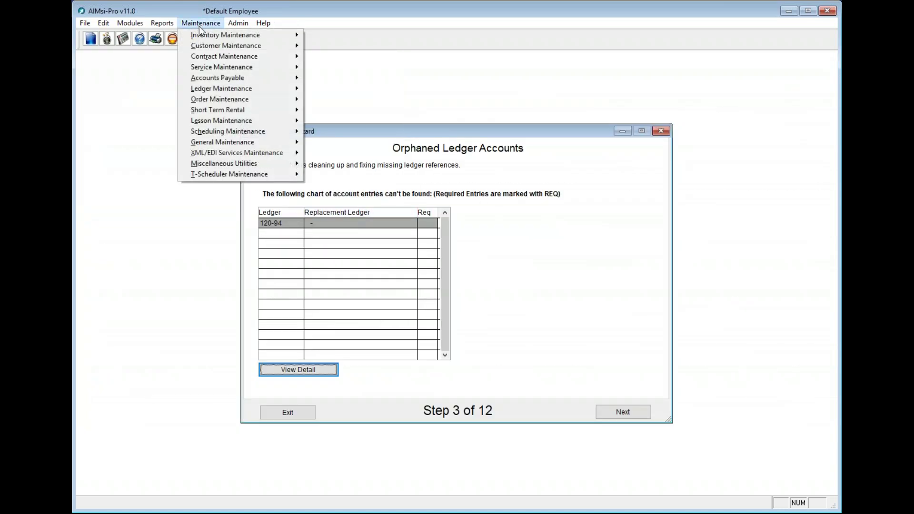
mouse_move(229, 91)
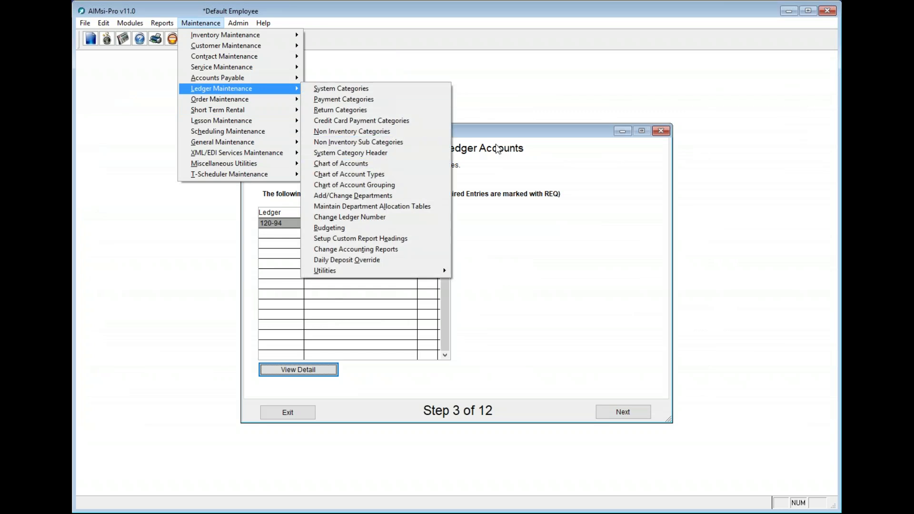
click(521, 139)
Check the replacement ledger choices for 120-94, leave its replacement empty, and continue to Orphaned Store Locations
click(380, 222)
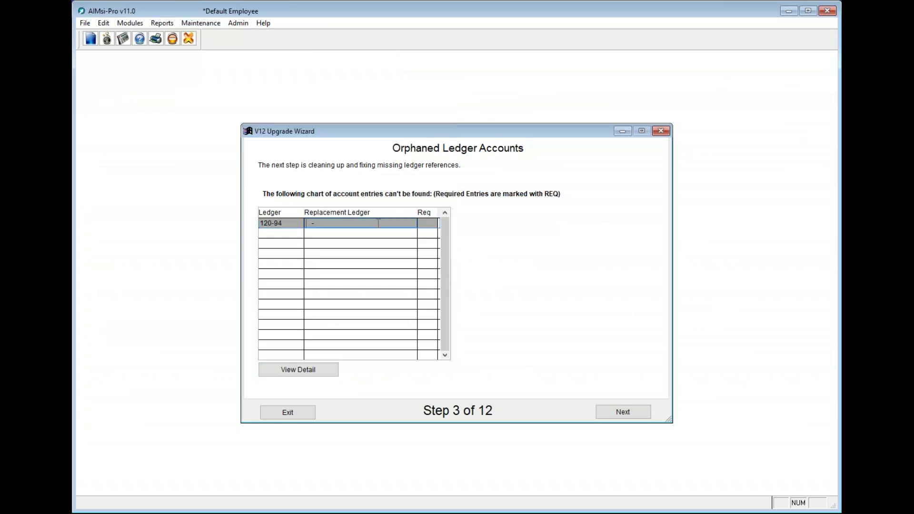
double_click(408, 224)
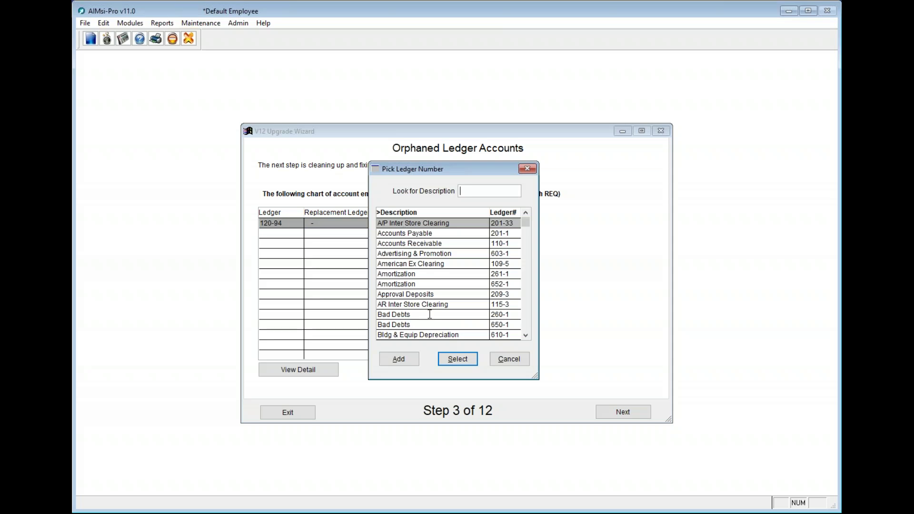
click(505, 364)
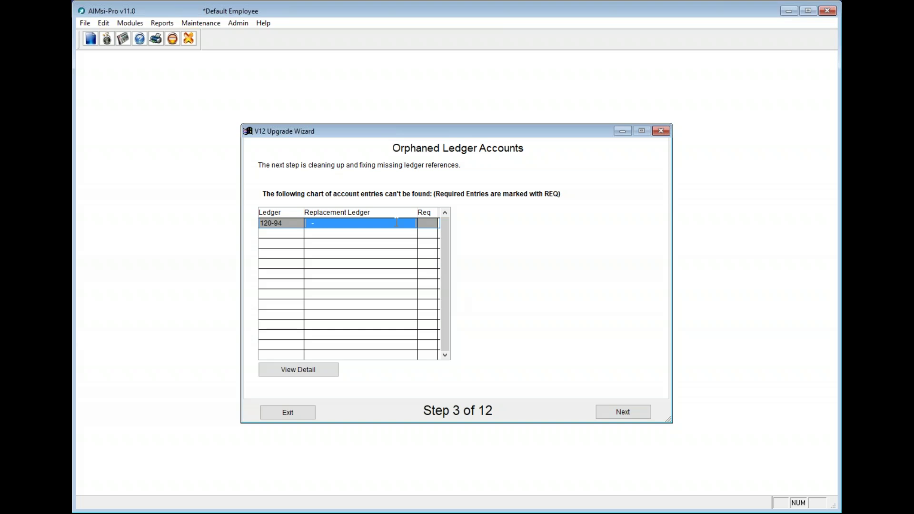
click(625, 413)
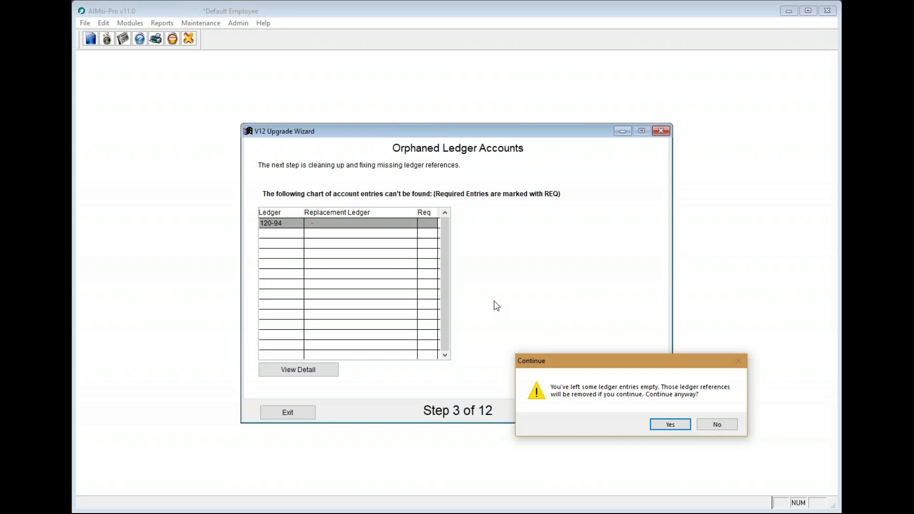
click(671, 425)
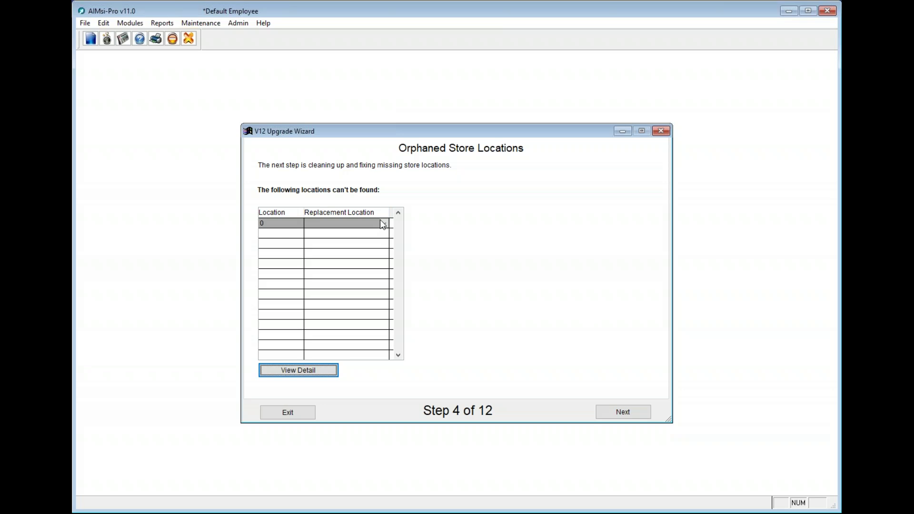
View the missing store location's related record in the scconvnd table and close the record details
click(316, 376)
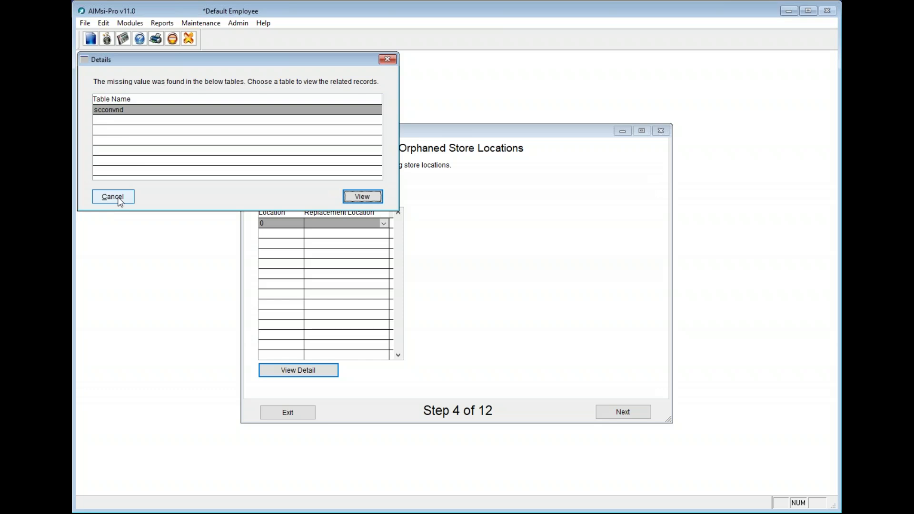
click(367, 197)
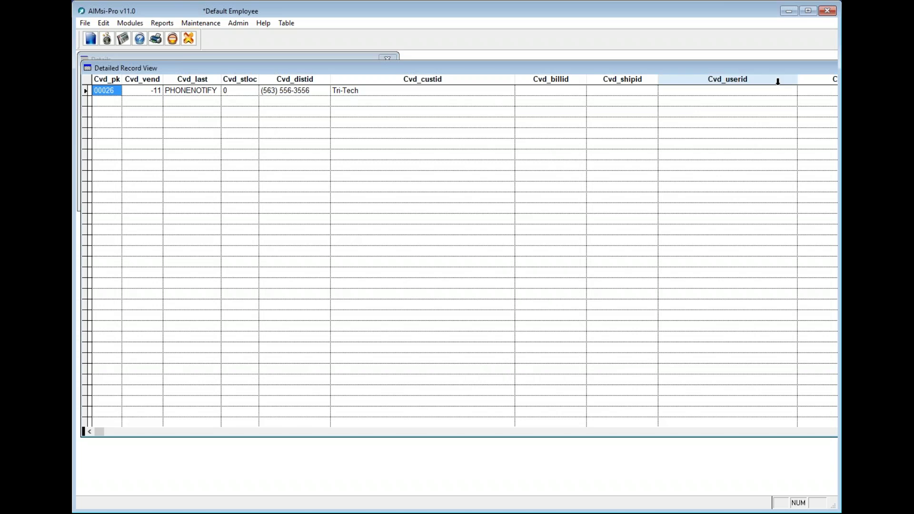
key(Escape)
key(Escape)
Set the replacement for missing store location 0 to Dubuque and continue to Orphaned Tax Authorities
click(383, 224)
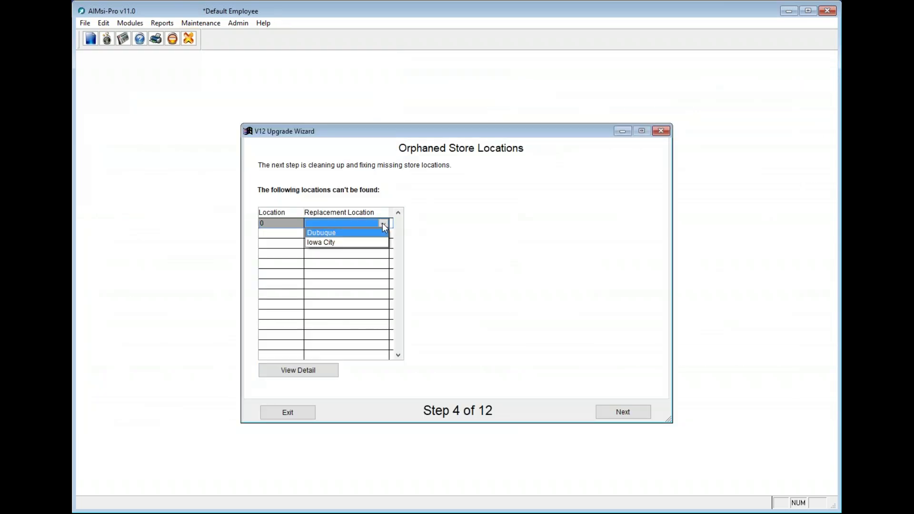
click(340, 234)
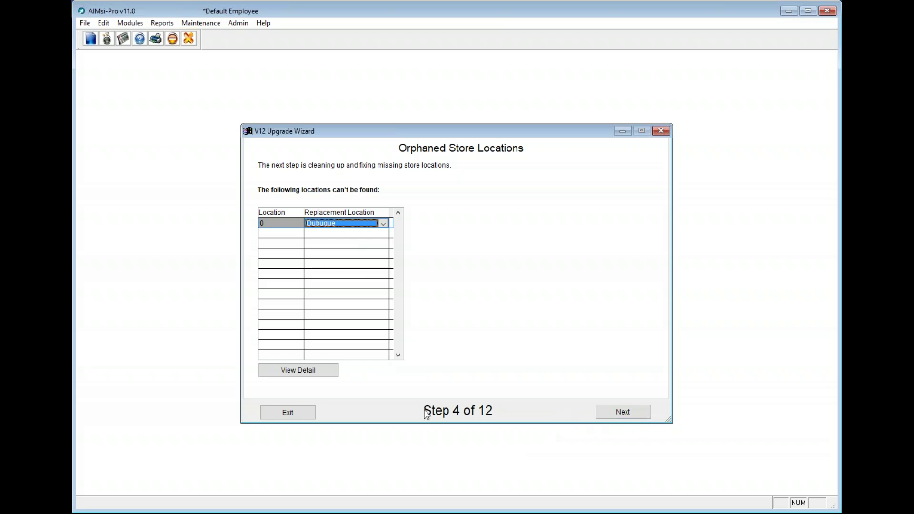
click(617, 414)
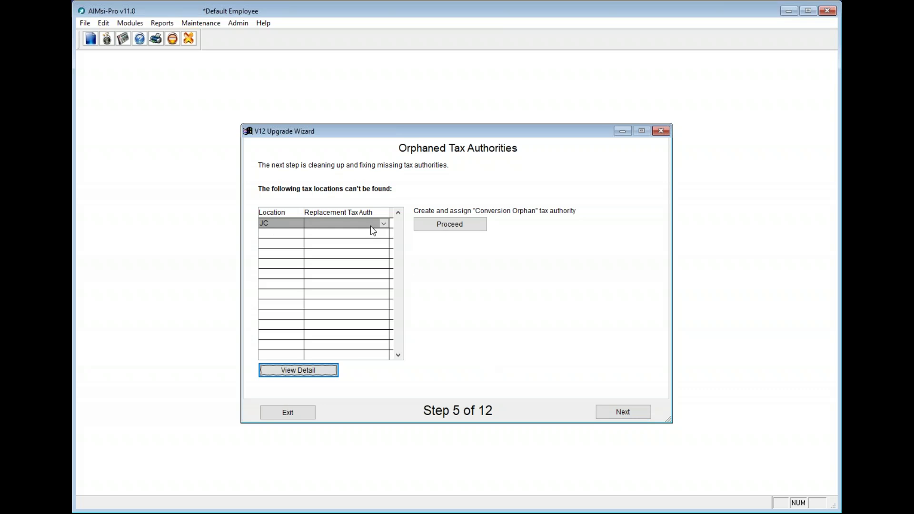
View the scleddtl records for missing tax location JC and set its replacement tax authority to Dubuque County
click(318, 372)
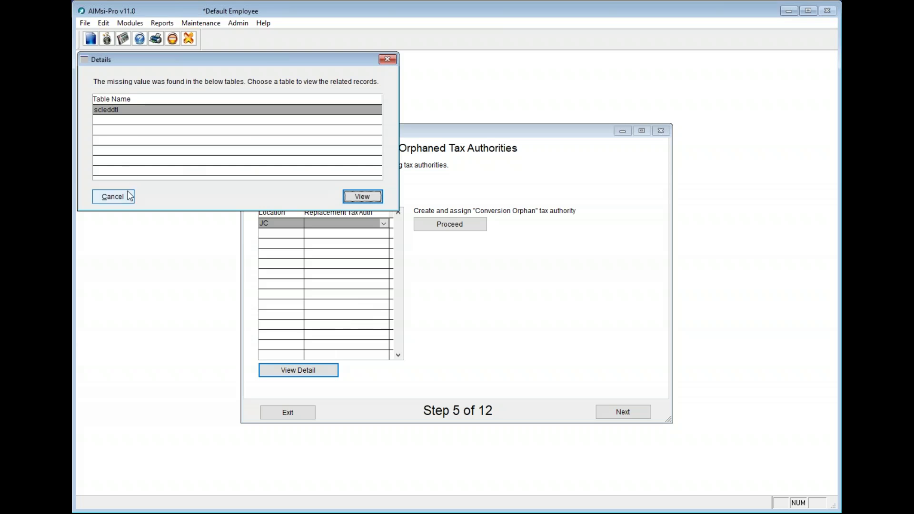
click(361, 199)
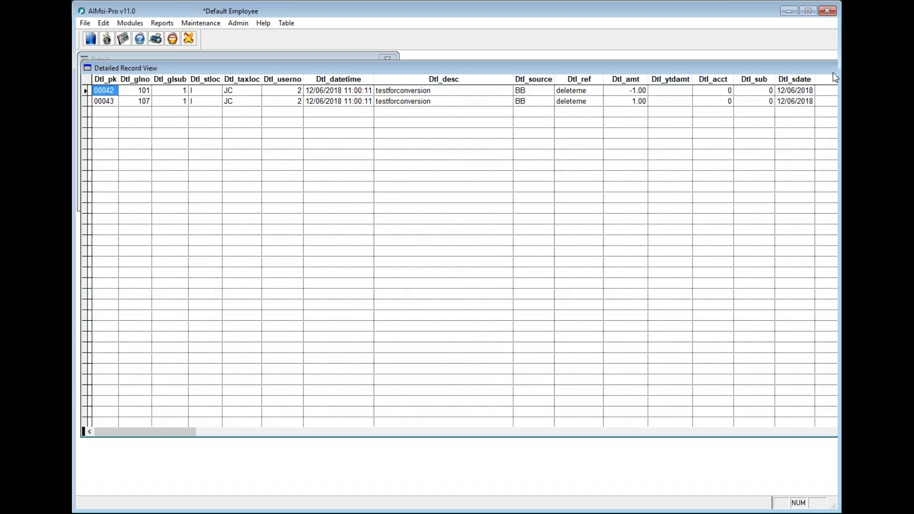
key(Escape)
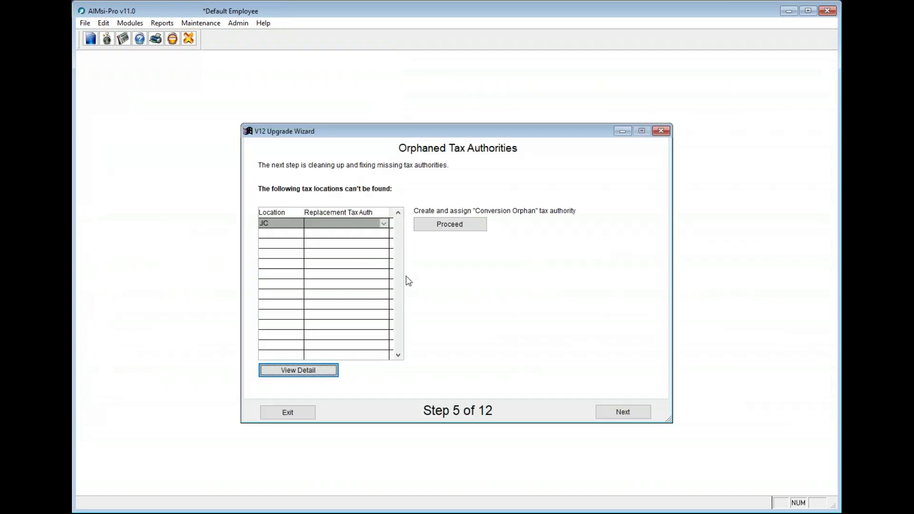
click(374, 223)
click(360, 237)
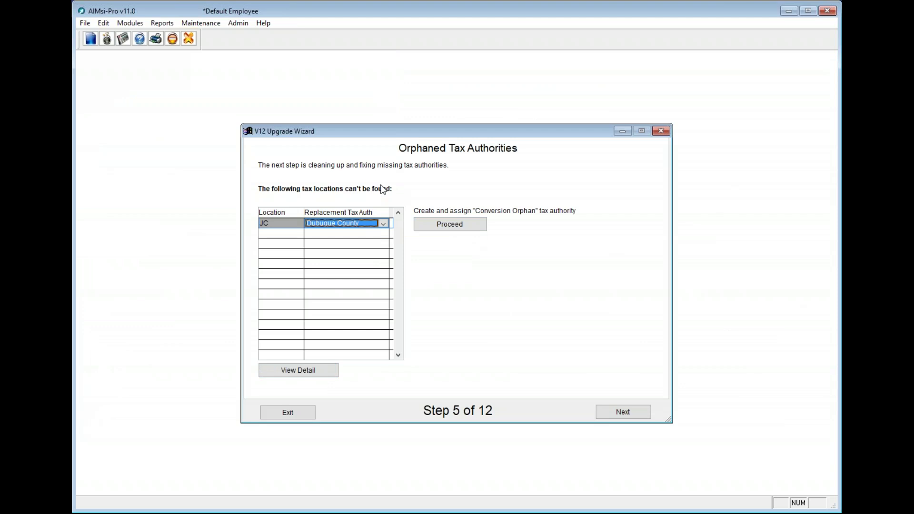
click(199, 22)
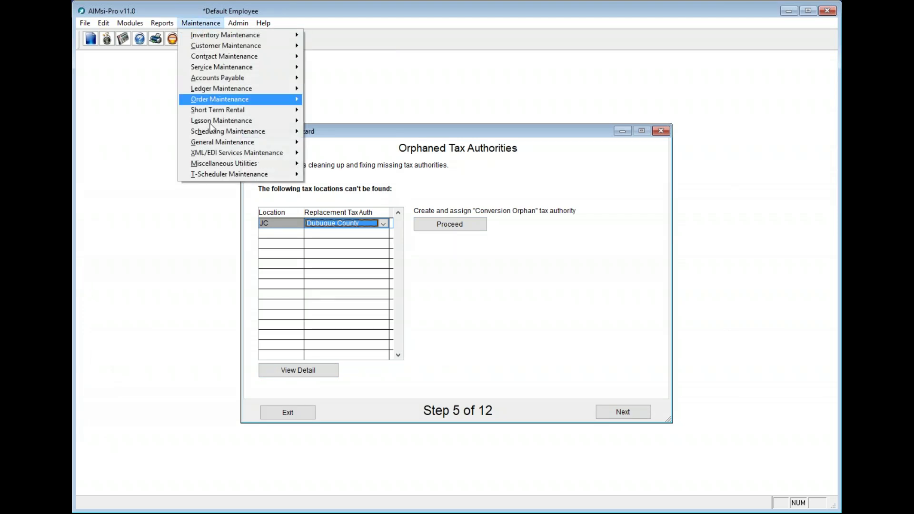
mouse_move(221, 144)
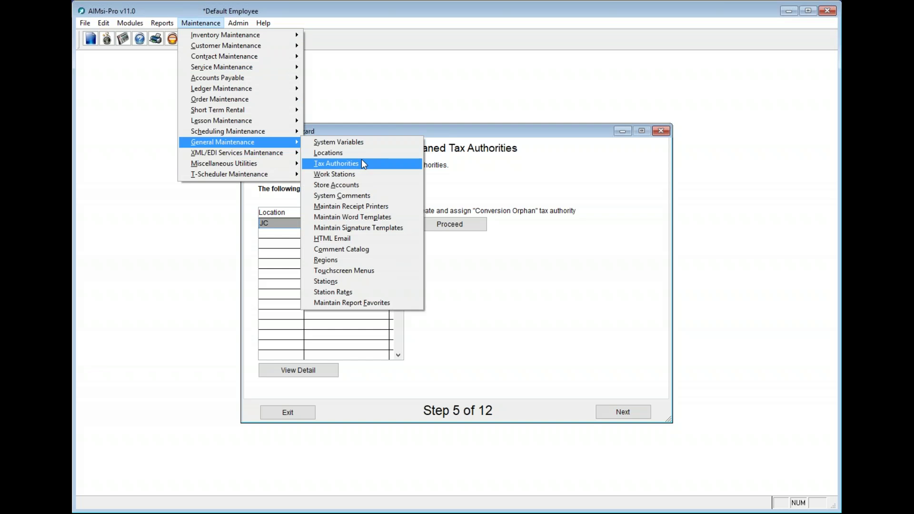
click(435, 136)
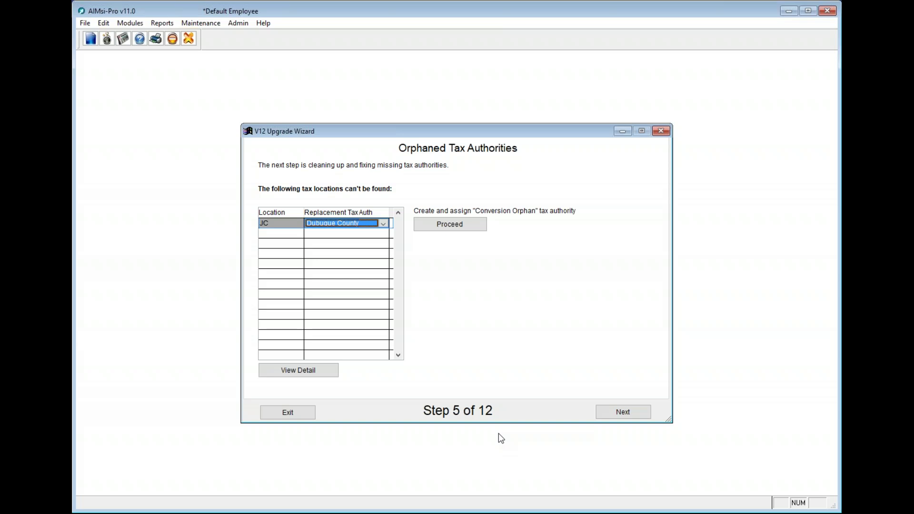
Exit the V12 Upgrade Wizard from the Orphaned Tax Authorities cleanup
click(289, 415)
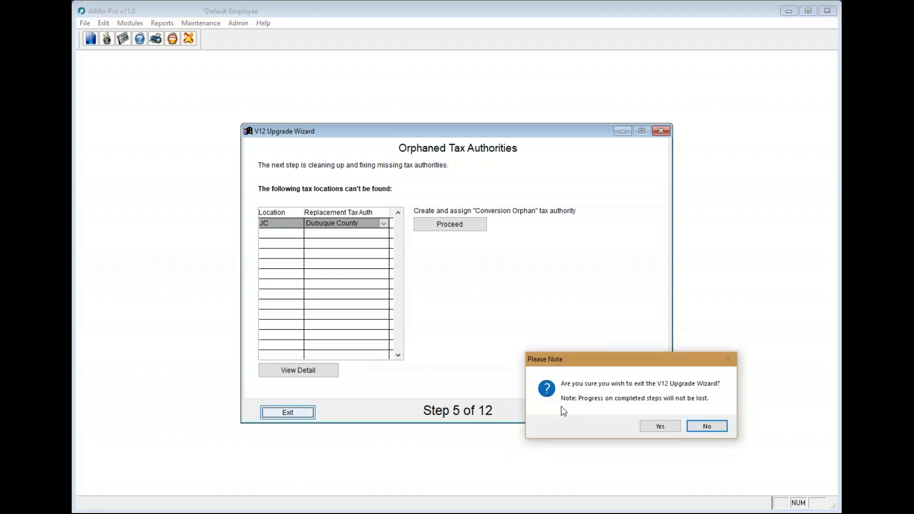
click(665, 425)
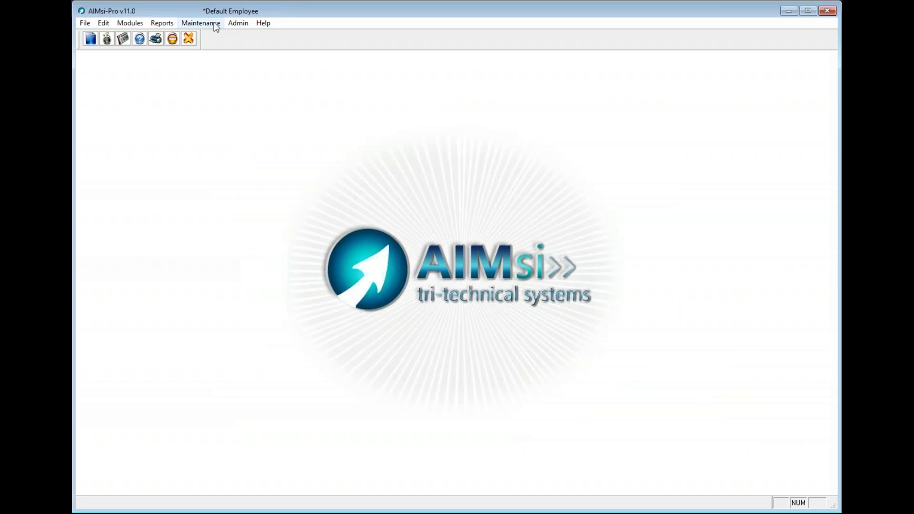
Open Data Removal, enter 01/01/1998 as the history cutoff date, and exit without running the removal
click(233, 27)
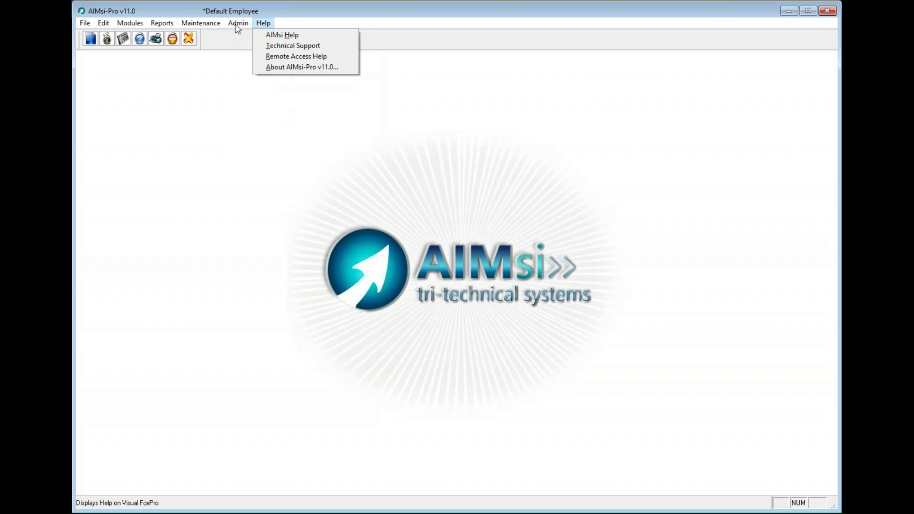
click(267, 121)
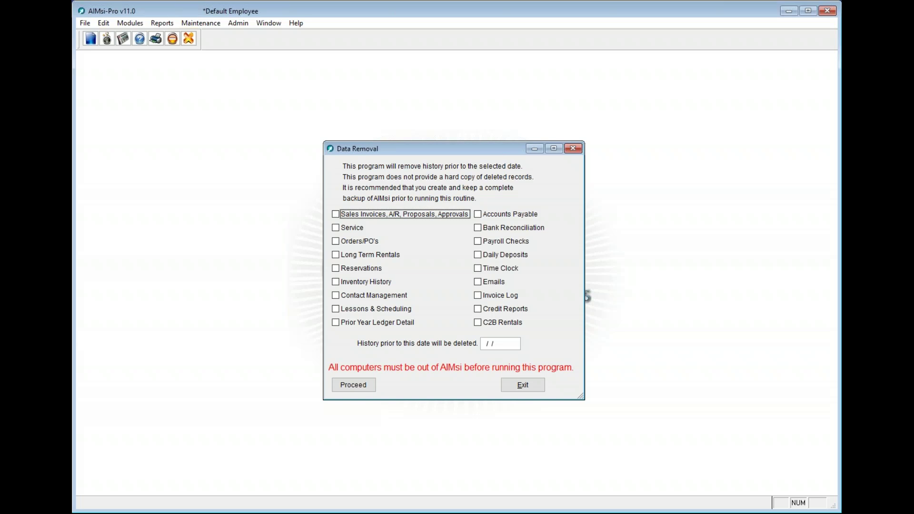
click(500, 348)
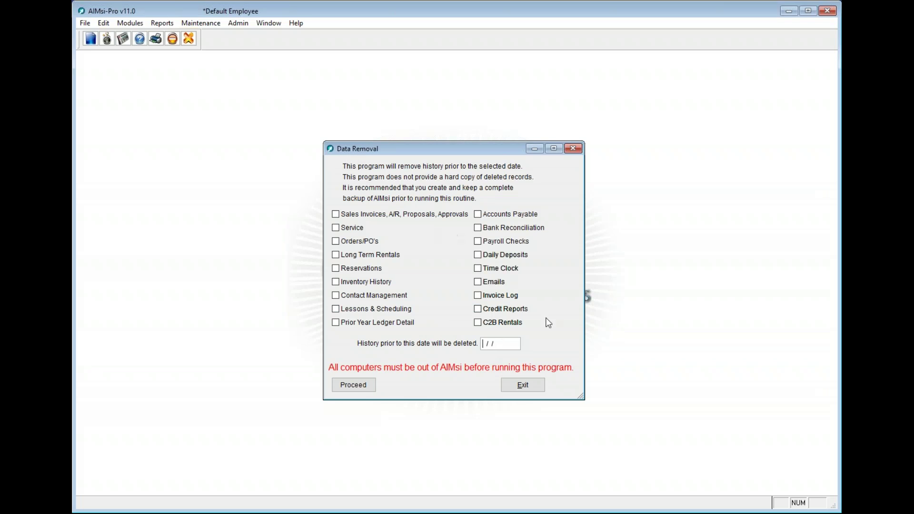
drag(514, 344, 438, 338)
text(01/01/1998)
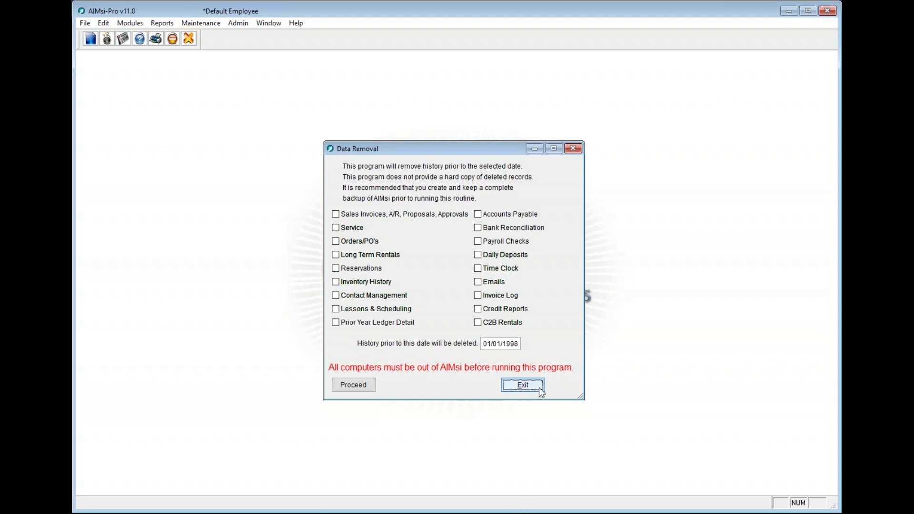
click(536, 390)
click(576, 149)
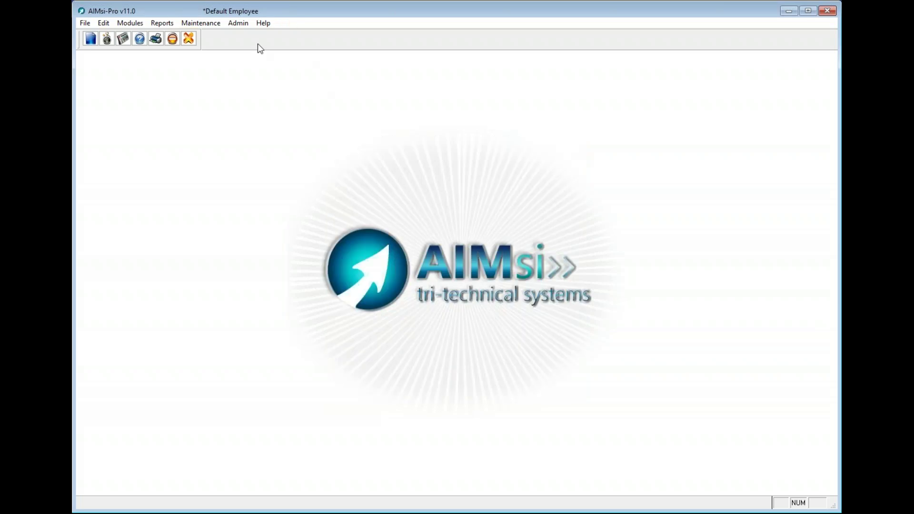
Reopen the V12 Upgrade Wizard and scan the database with Lesson Billing and Scheduling (old) as the lesson module
click(208, 28)
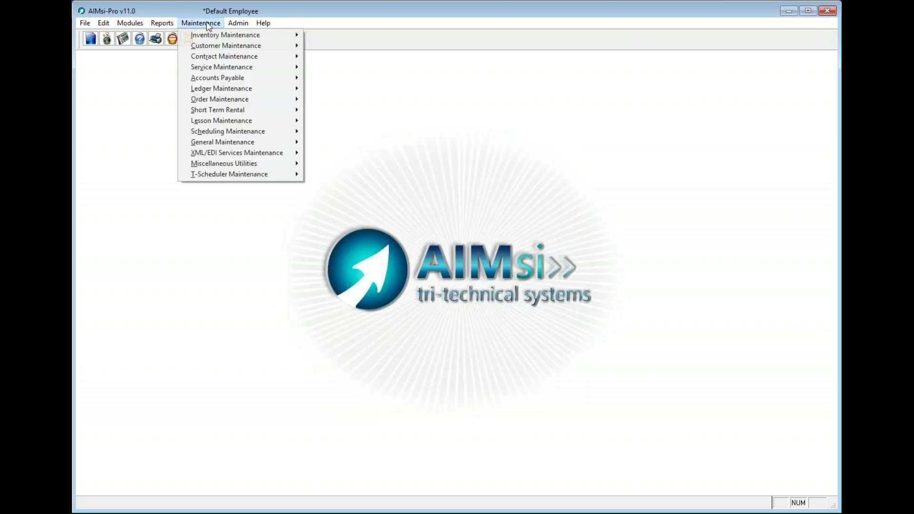
mouse_move(265, 27)
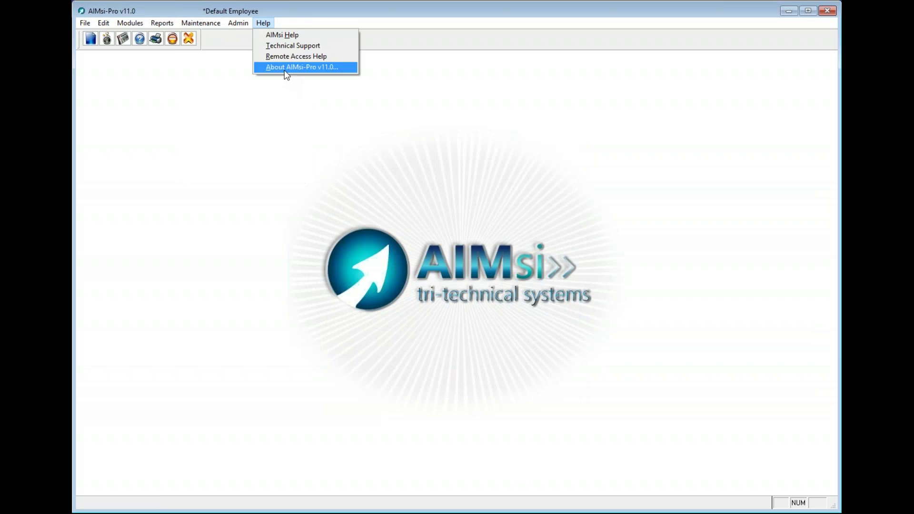
click(291, 67)
click(613, 211)
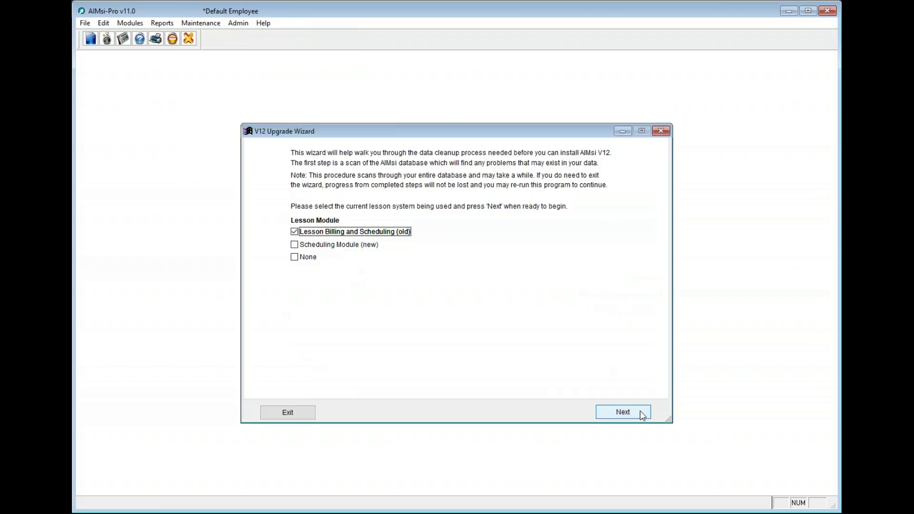
click(624, 411)
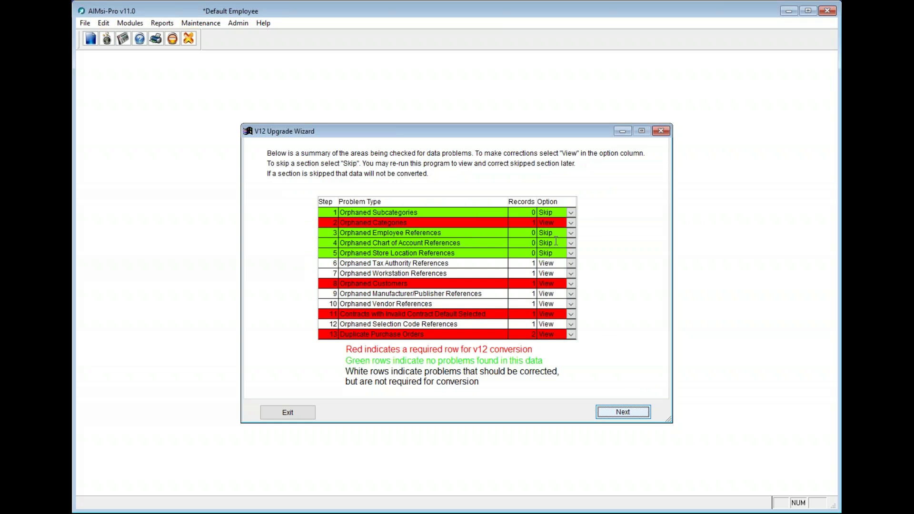
Start the cleanup, set the new category for missing category 27 to General Accessory, and continue to Orphaned Tax Authorities
click(623, 412)
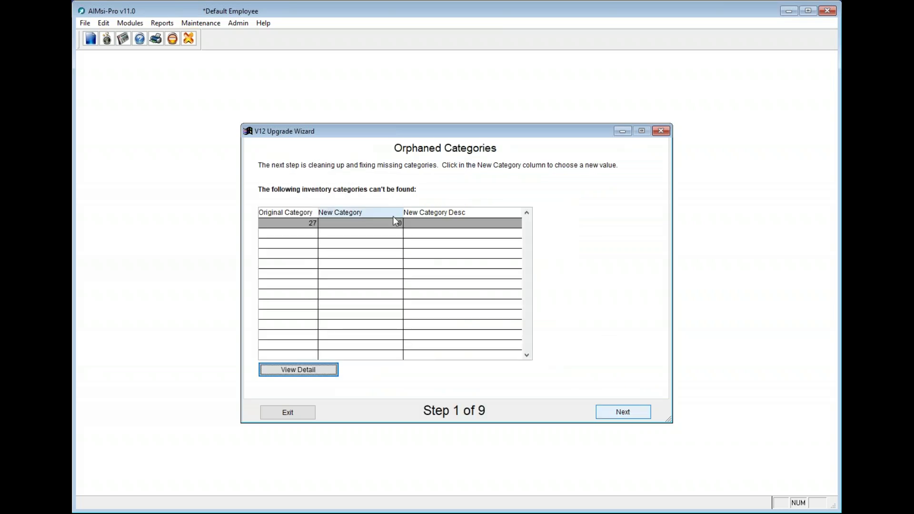
click(392, 224)
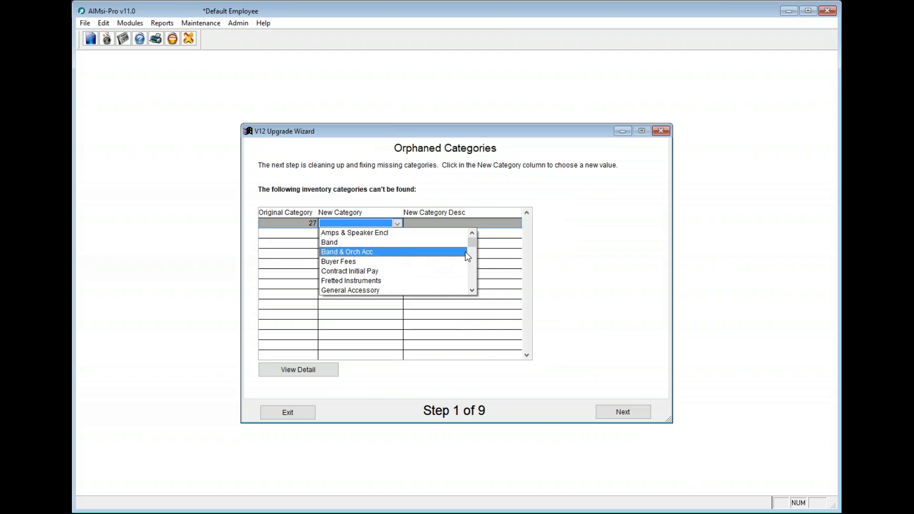
click(443, 291)
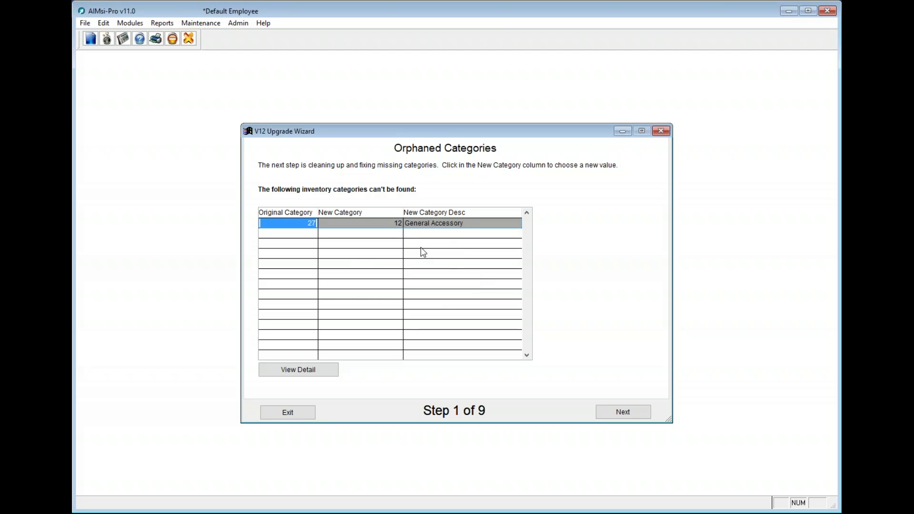
click(612, 419)
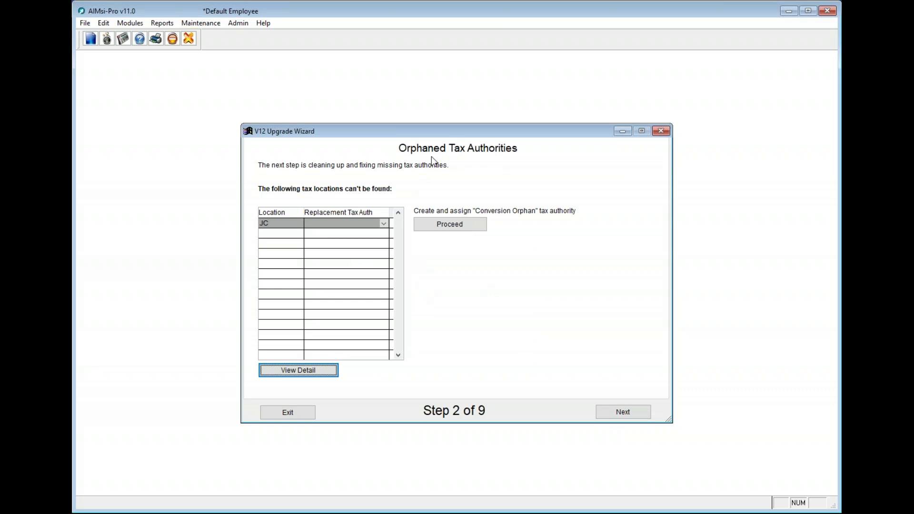
Set the replacement tax authority for missing location JC to Dubuque County and continue to Orphaned Workstations
click(384, 223)
click(371, 233)
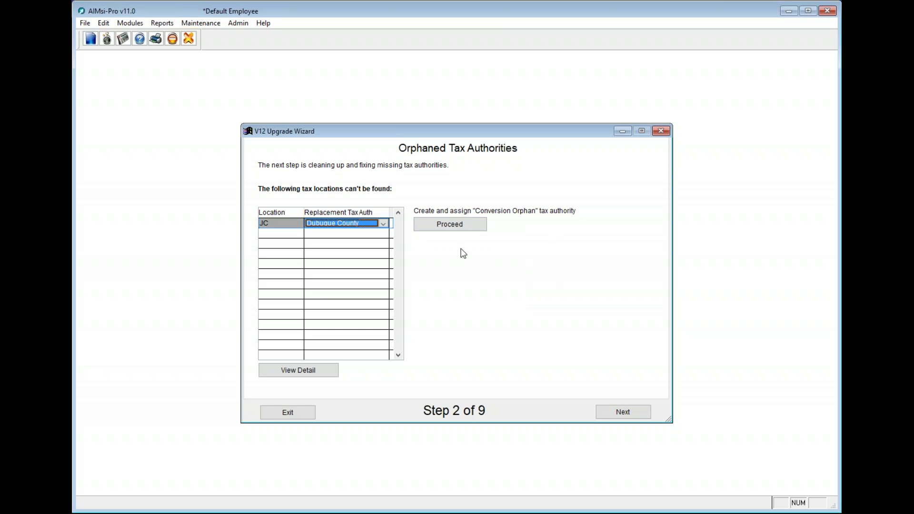
click(624, 413)
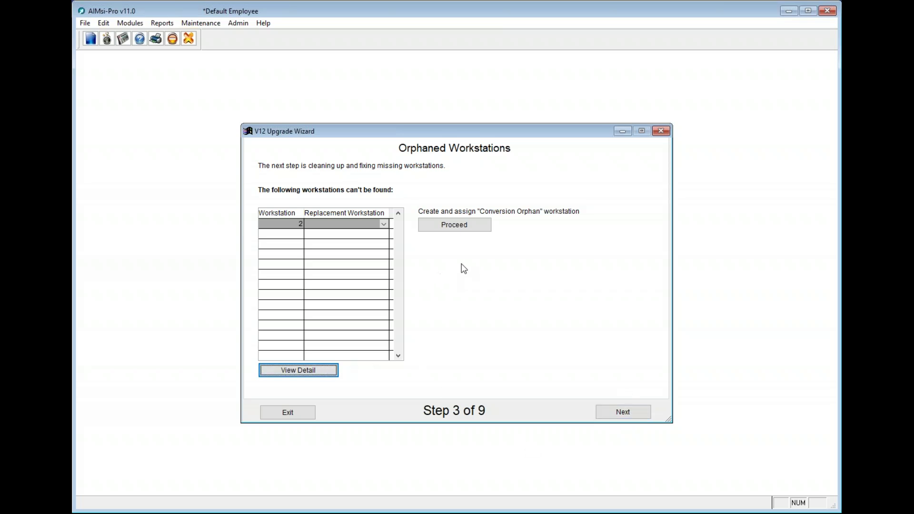
Check which tables contain missing workstation 2, assign it a new "Conversion Orphan" workstation, and continue to Orphaned Customer Accounts
click(313, 373)
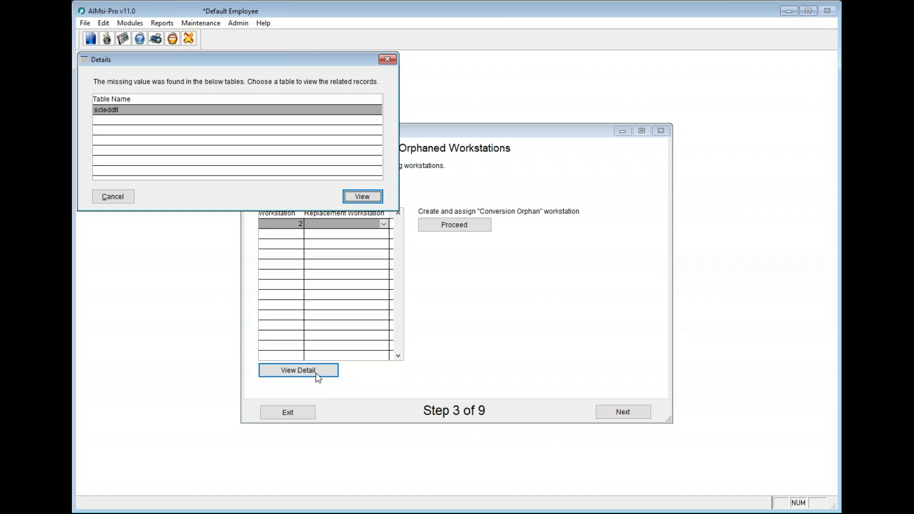
click(113, 197)
click(480, 225)
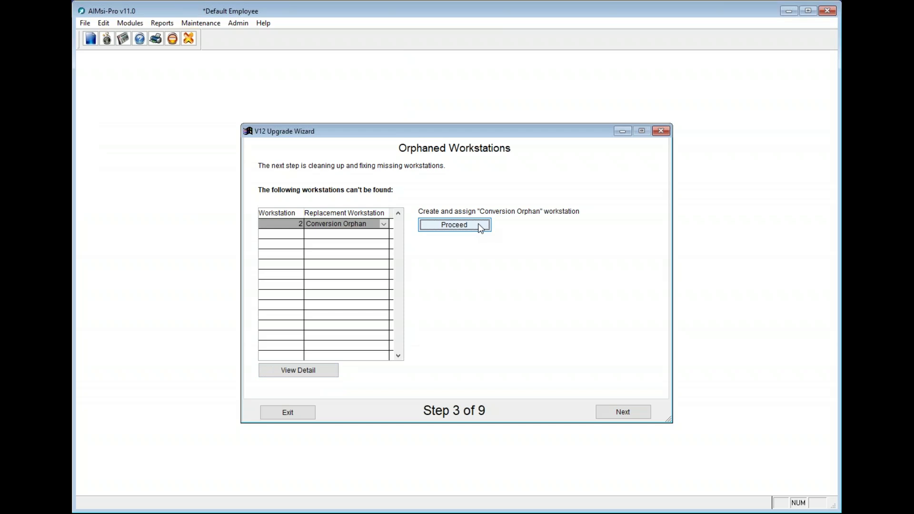
click(624, 413)
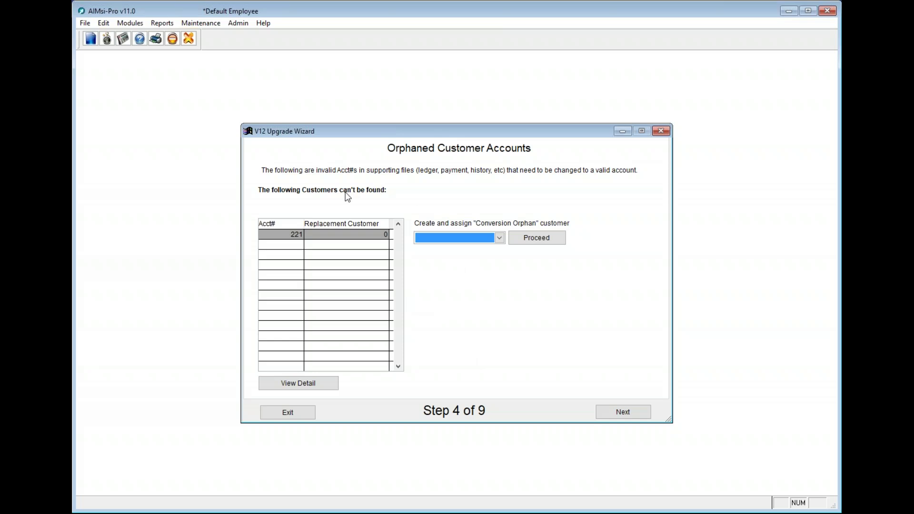
Create and assign a "Conversion Orphan" customer of type Cash Customer for the missing account and continue to Orphaned Manufacturers
click(493, 240)
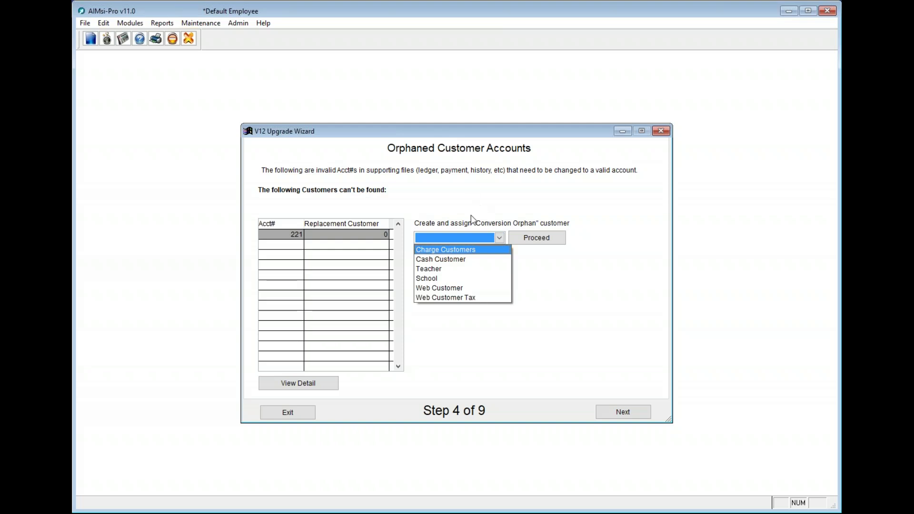
click(465, 263)
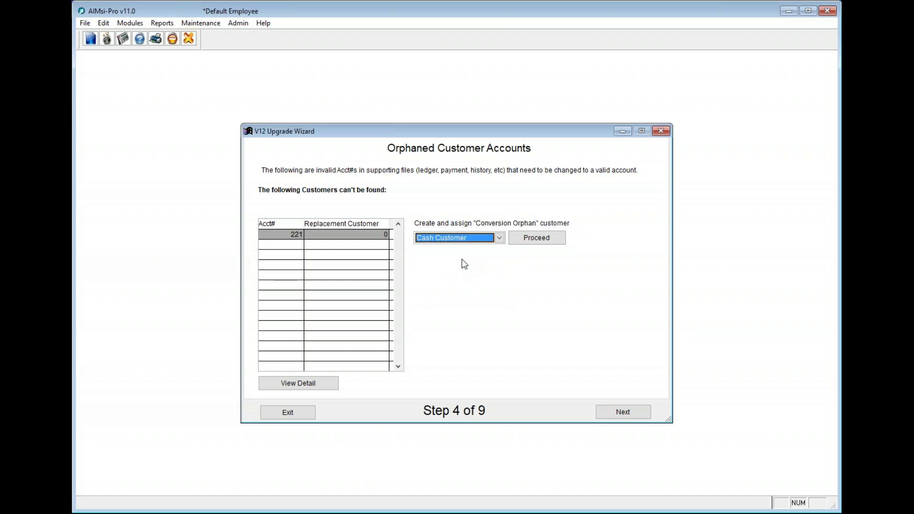
click(529, 244)
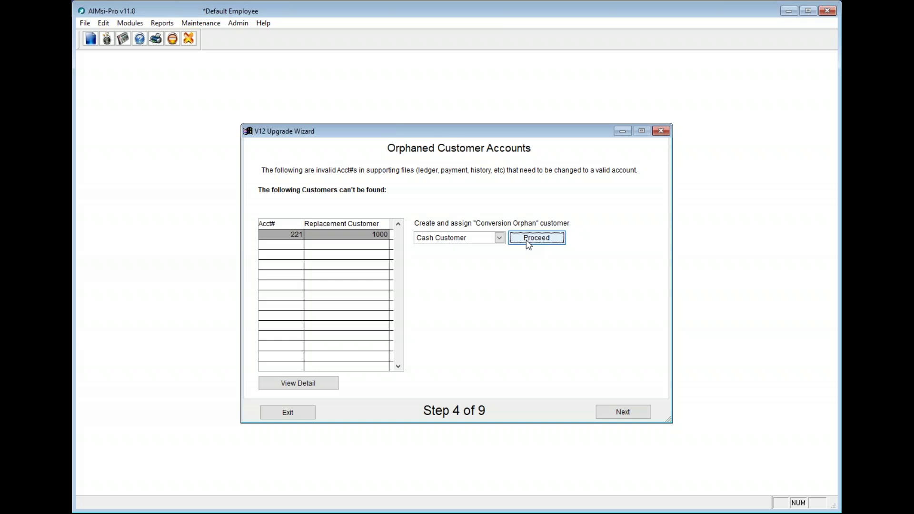
click(627, 416)
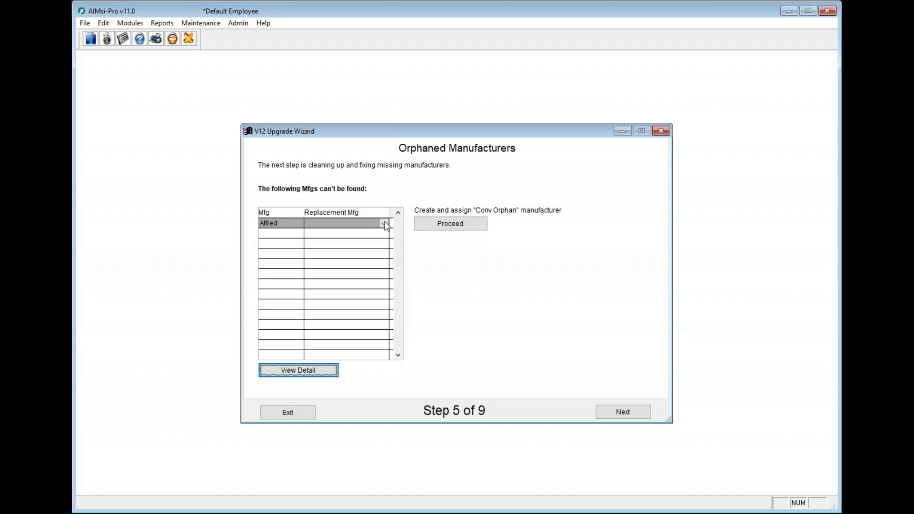
Create and assign the "Conv Orphan" manufacturer for missing manufacturer Alfred and check which tables contain the missing value
click(383, 224)
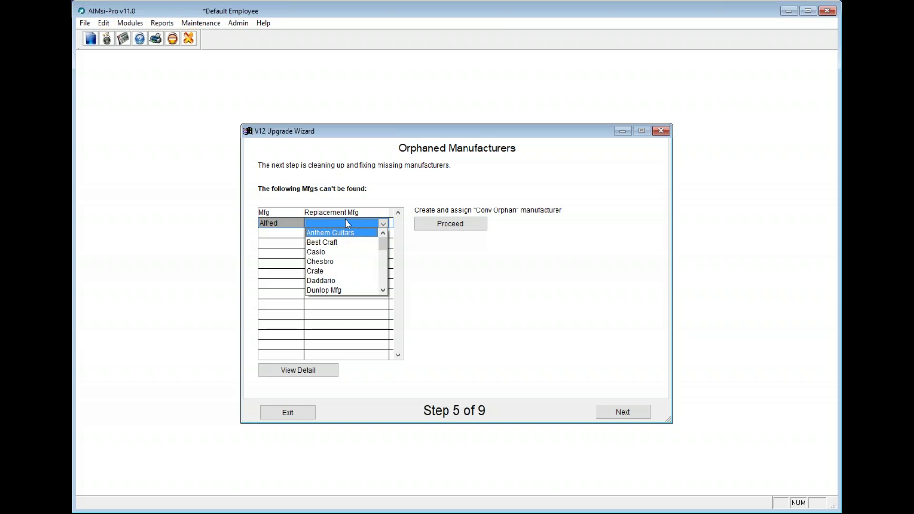
click(476, 209)
click(483, 225)
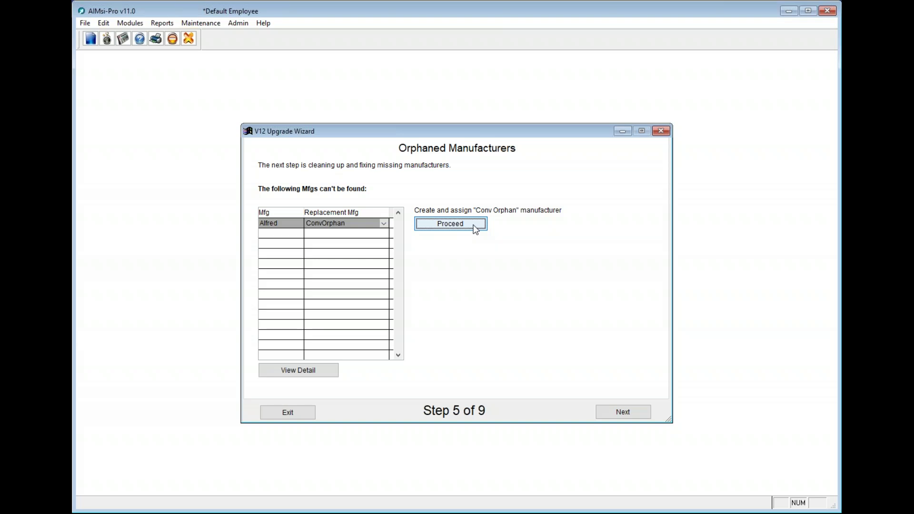
click(333, 372)
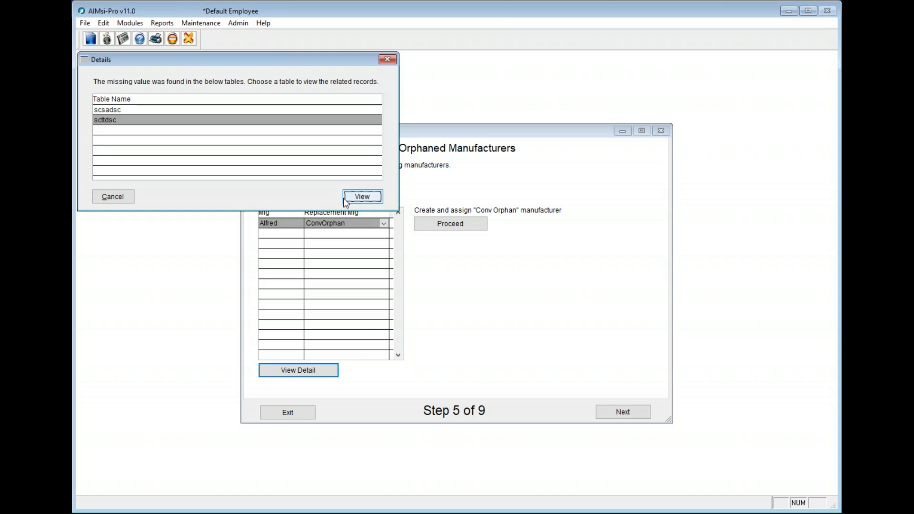
click(132, 199)
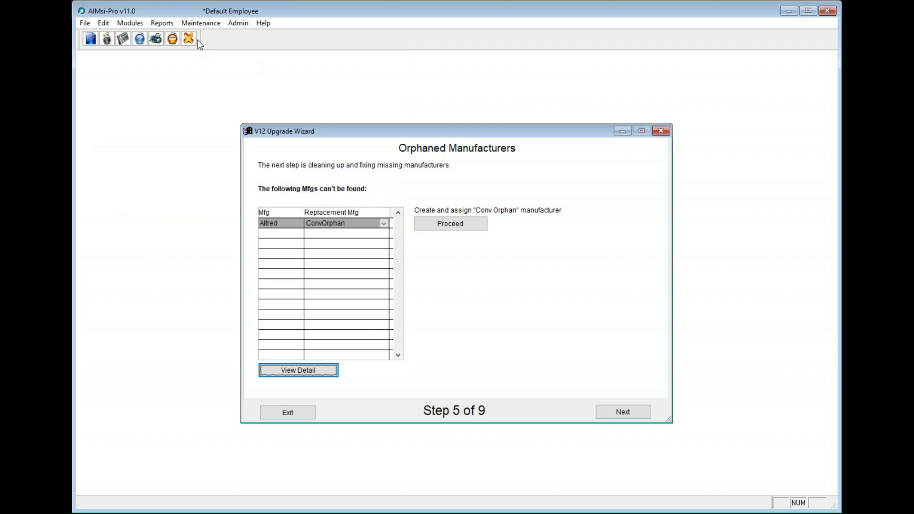
Add Alfred as a new manufacturer in the Manufacturer/Publisher Table, save it and close the table
click(368, 222)
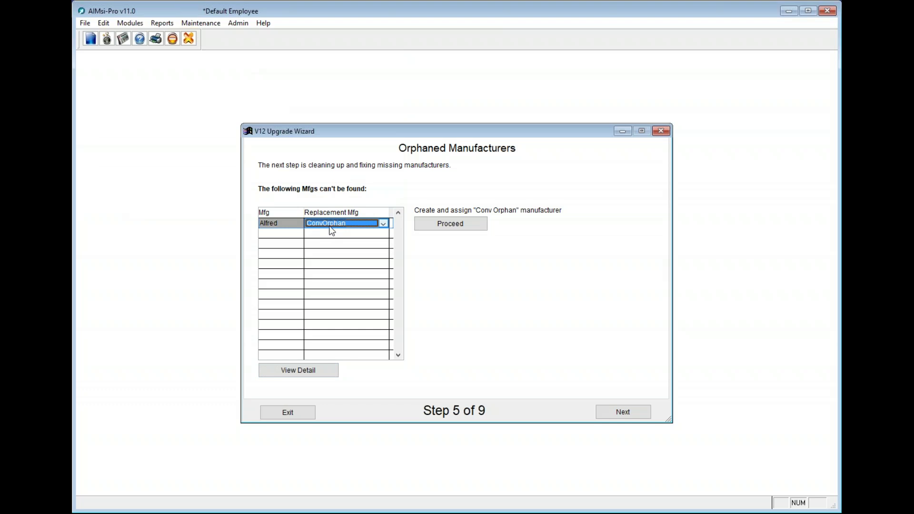
click(200, 22)
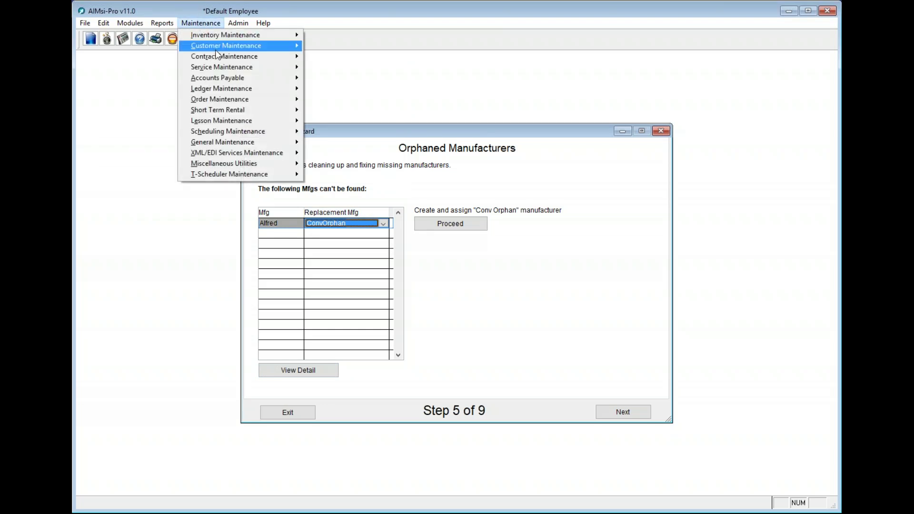
mouse_move(221, 41)
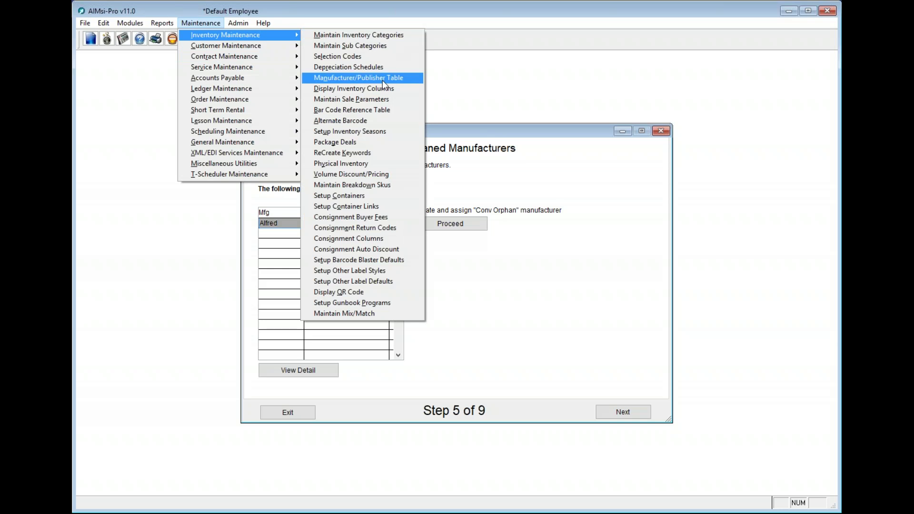
click(382, 80)
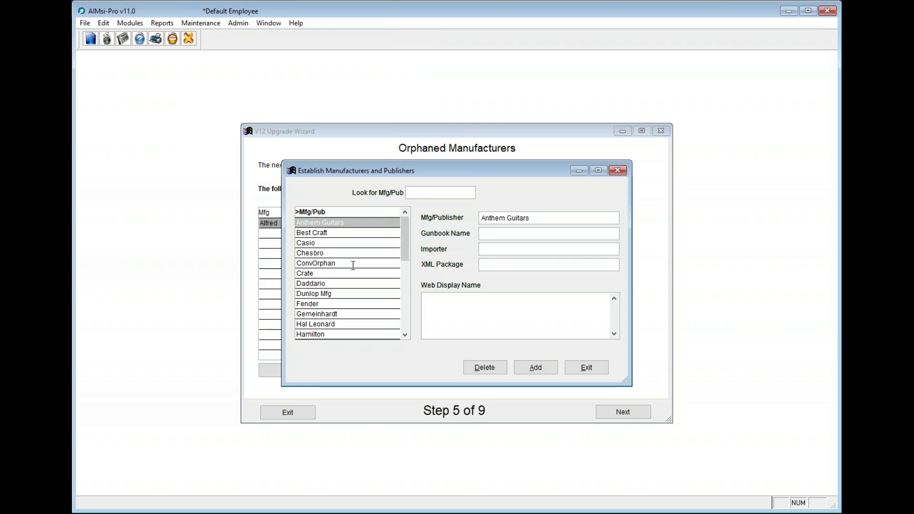
click(535, 368)
text(Alfred)
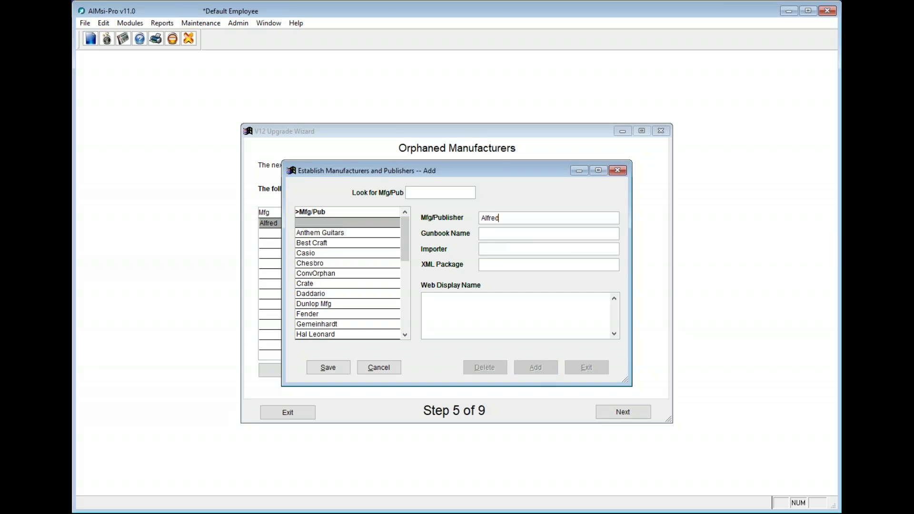
click(328, 368)
click(590, 369)
Look for Alfred in the replacement manufacturer list, keep ConvOrphan assigned, and continue to the missing vendor entry in Orphaned Vendors
click(383, 223)
scroll(384, 233, up, 4)
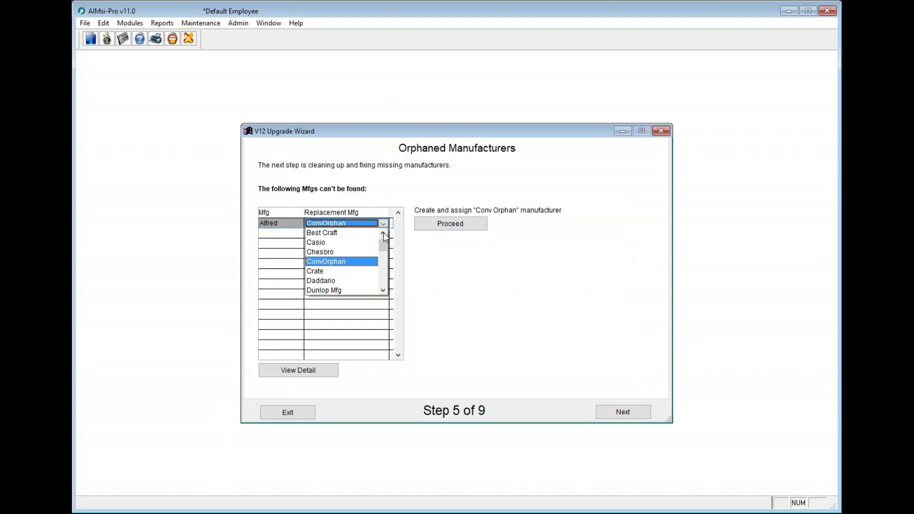
click(377, 197)
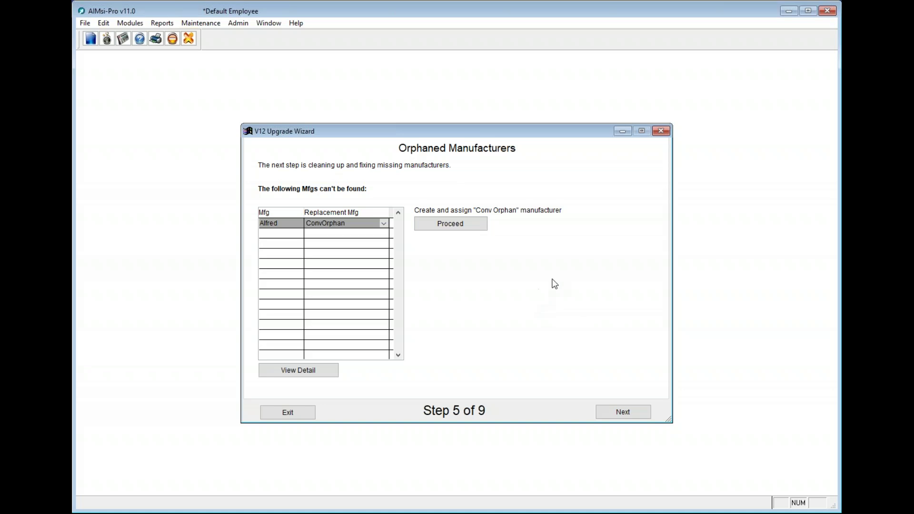
click(621, 411)
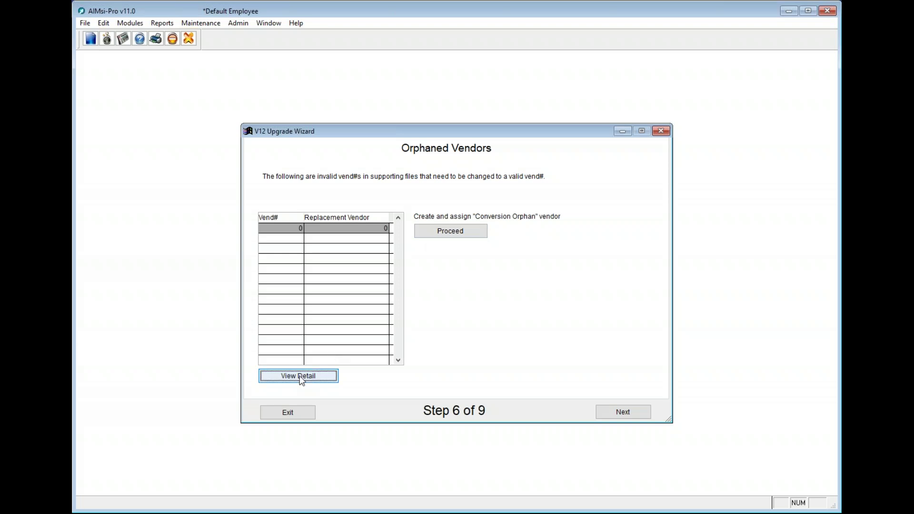
click(313, 228)
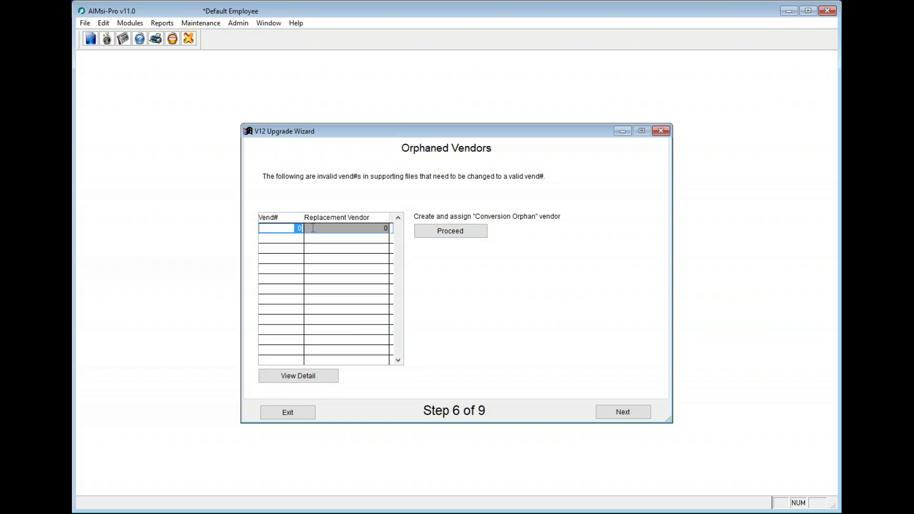
Check the scinwnd record behind missing vendor 0, then create and assign a "Conversion Orphan" vendor and continue to Orphaned Contract Defaults
click(298, 376)
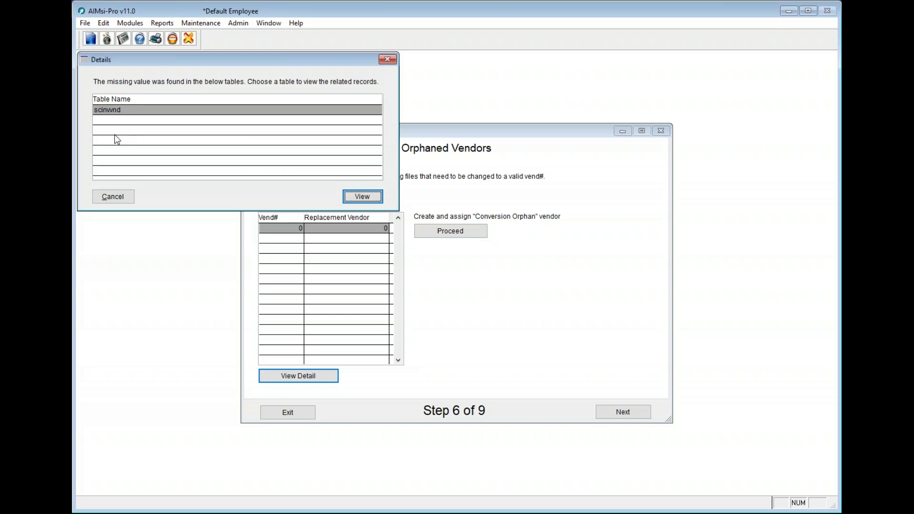
click(119, 201)
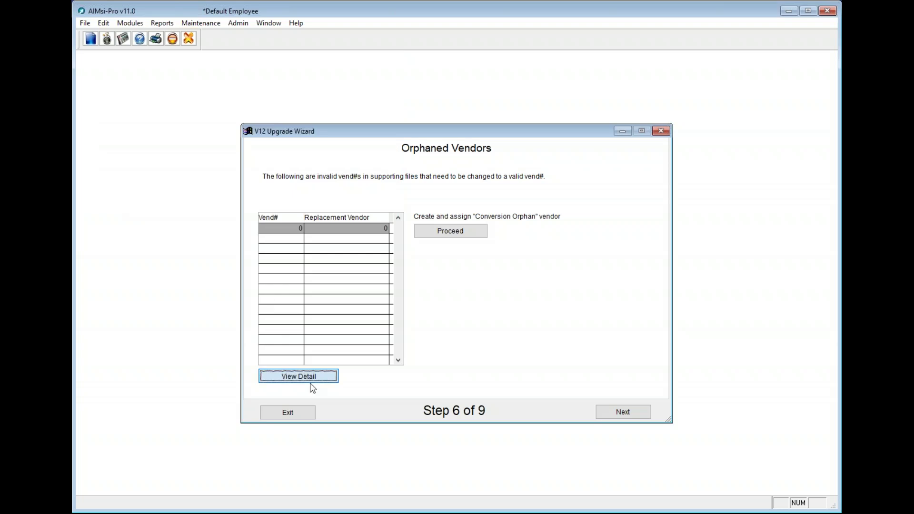
click(277, 378)
click(361, 197)
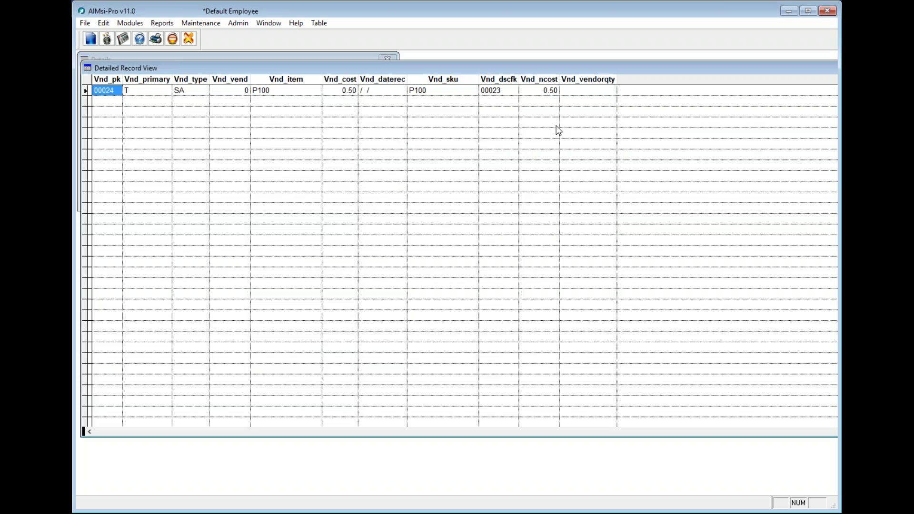
key(Escape)
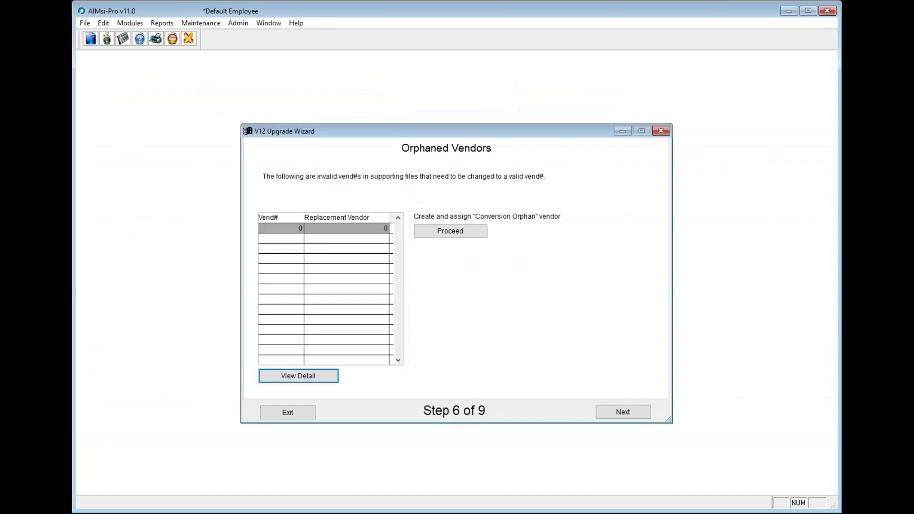
click(460, 234)
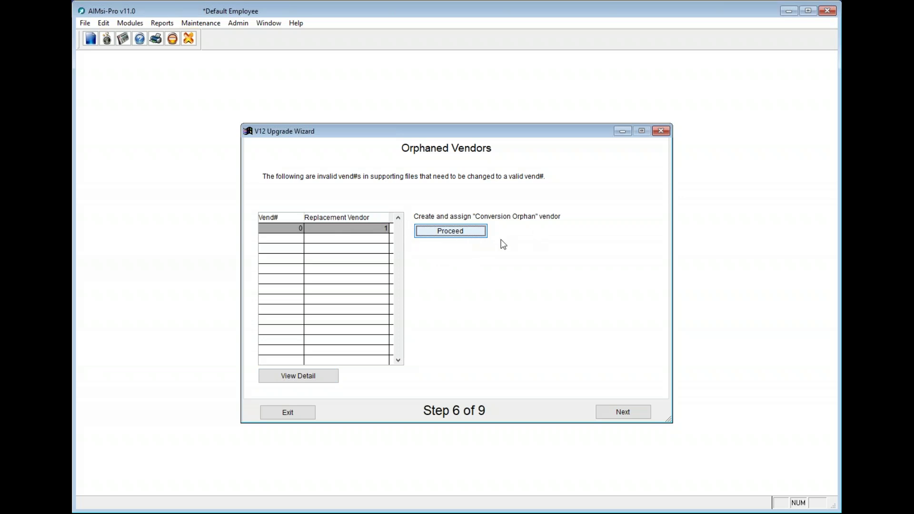
click(636, 415)
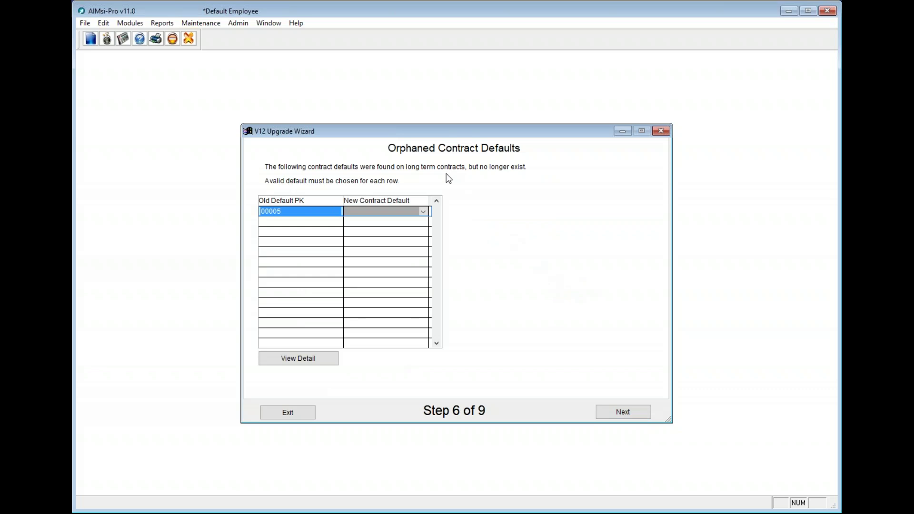
Review the list of existing contract defaults in Contract Maintenance and close it
click(201, 22)
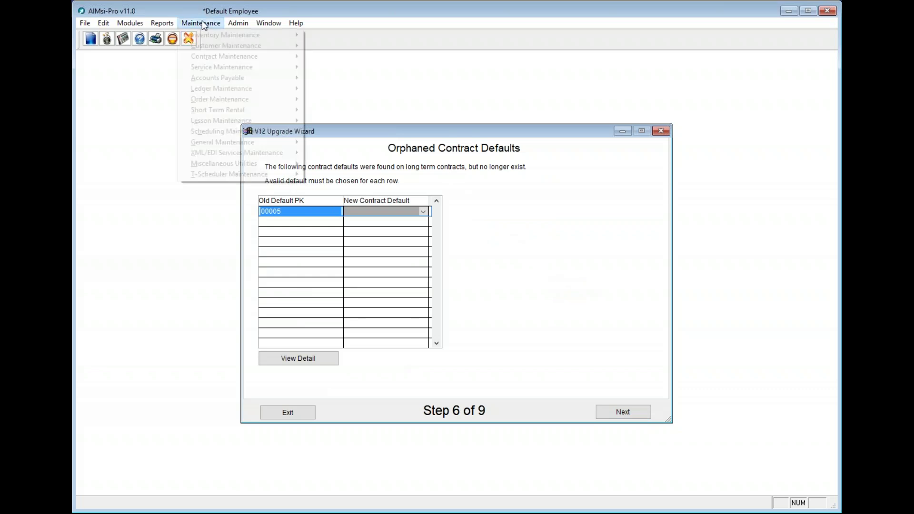
mouse_move(212, 50)
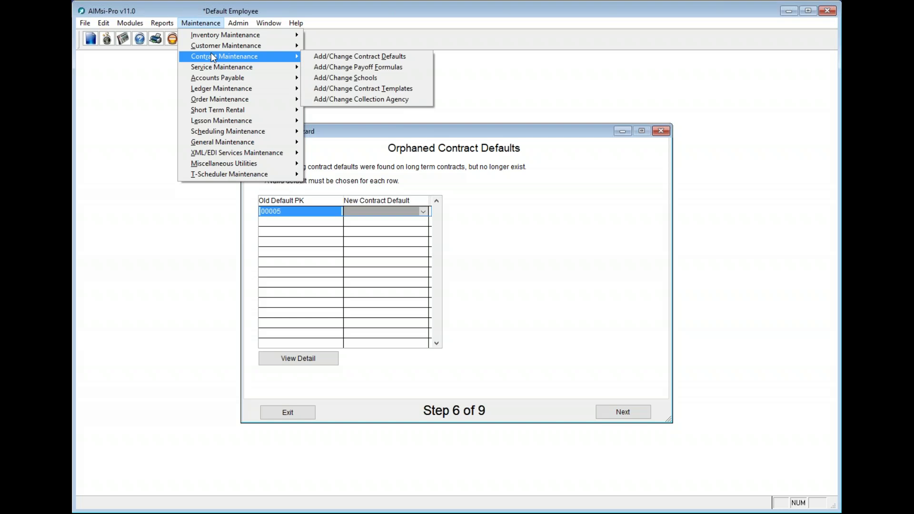
click(365, 57)
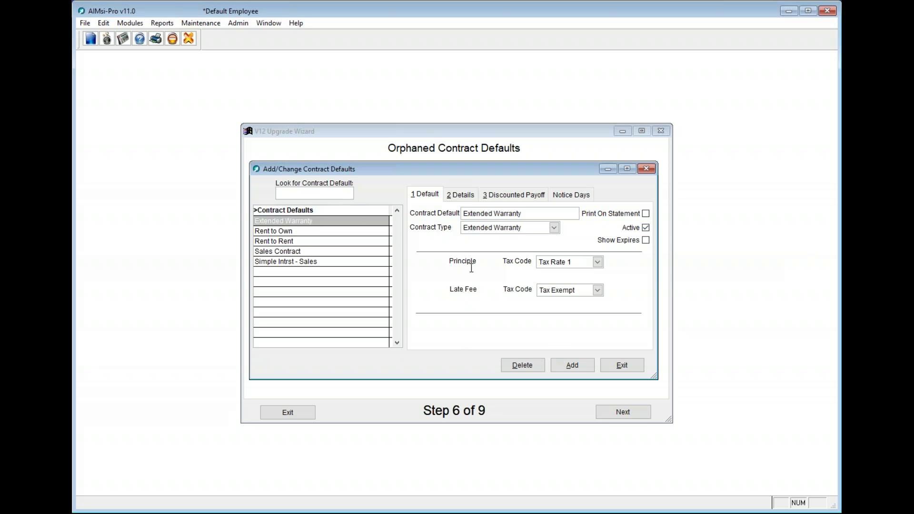
click(623, 365)
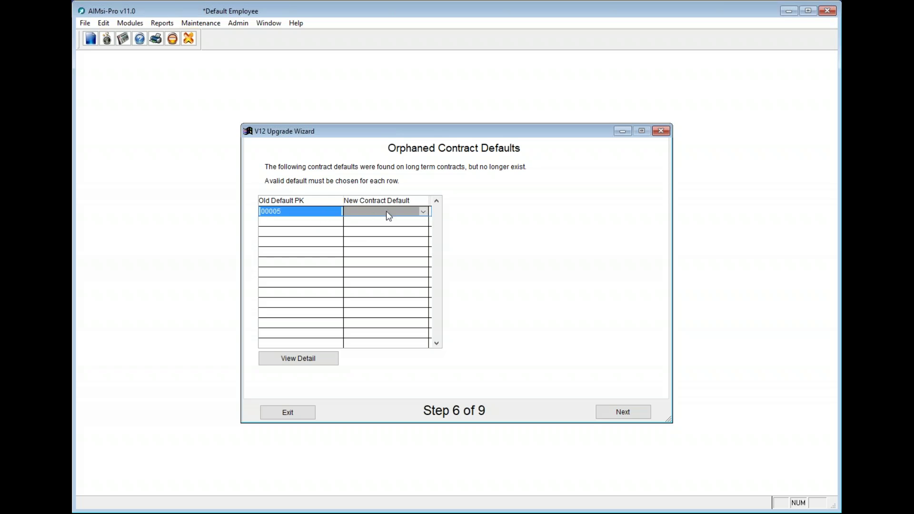
Exit the V12 Upgrade Wizard, confirm leaving it, and start the wizard again
drag(384, 136, 409, 143)
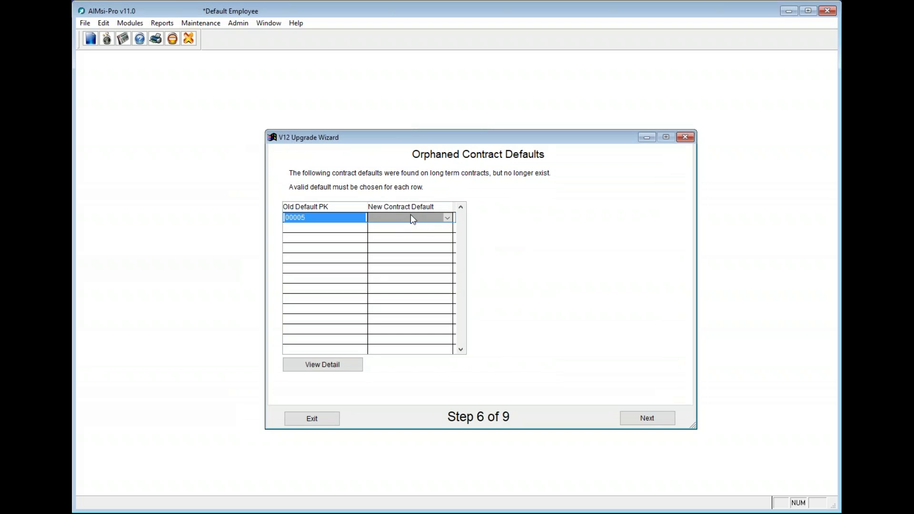
click(333, 419)
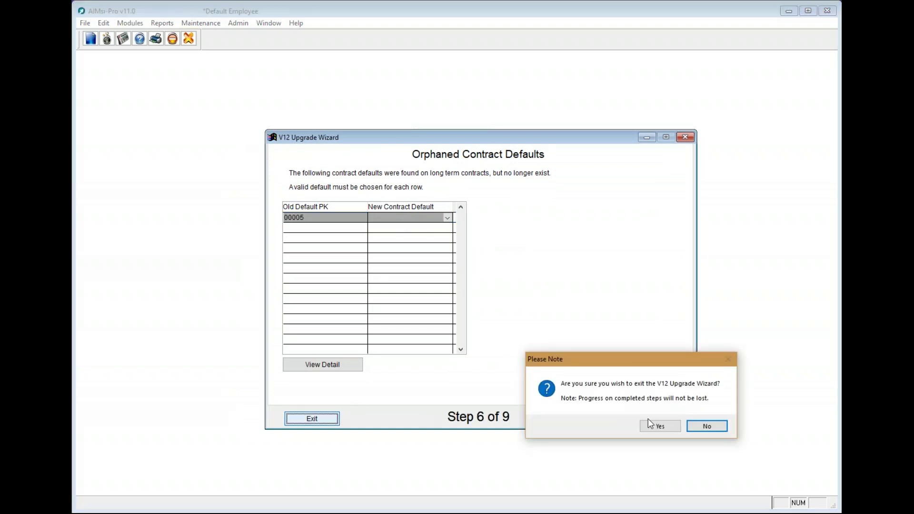
click(675, 429)
click(208, 22)
click(263, 22)
click(288, 68)
click(610, 211)
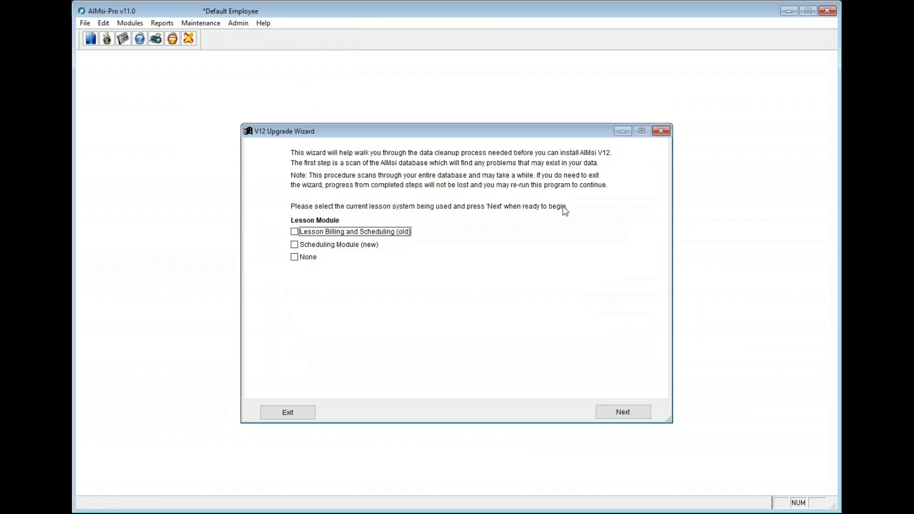
Select Lesson Billing and Scheduling (old) as the lesson module, run the scan and continue past the summary to Orphaned Categories
click(301, 234)
click(630, 412)
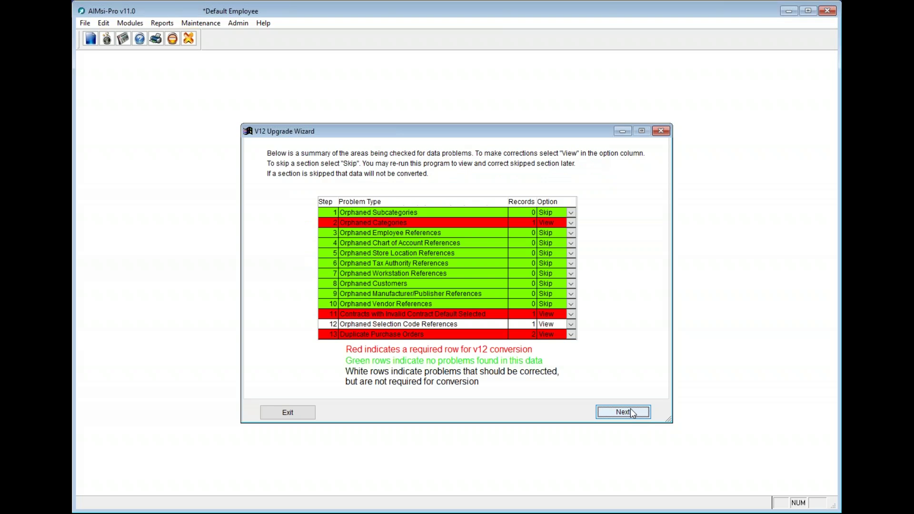
click(620, 415)
Assign new category 1 to missing category 27 and continue to Orphaned Contract Defaults
click(372, 223)
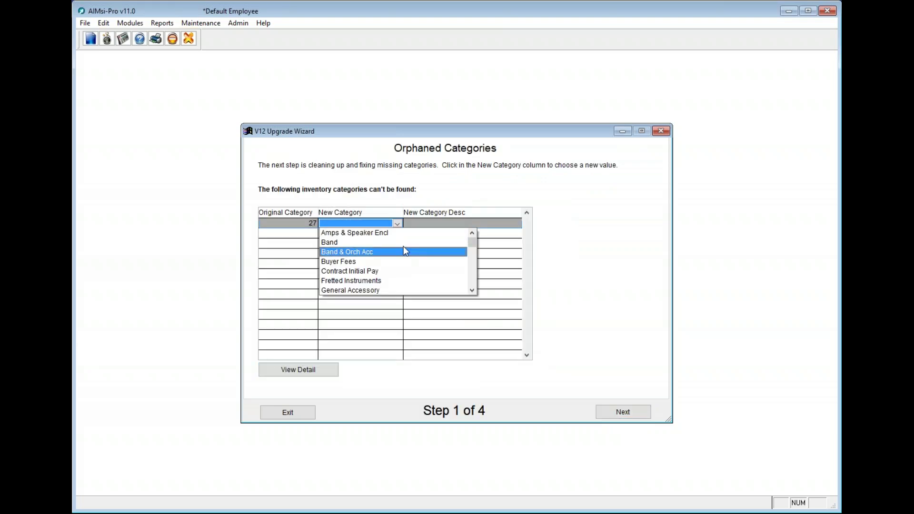
click(370, 242)
click(412, 226)
click(393, 232)
click(428, 231)
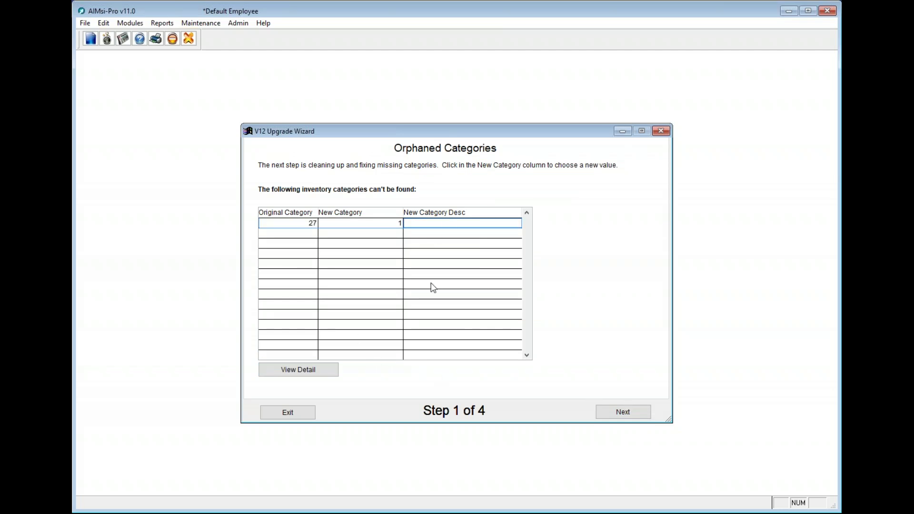
click(625, 413)
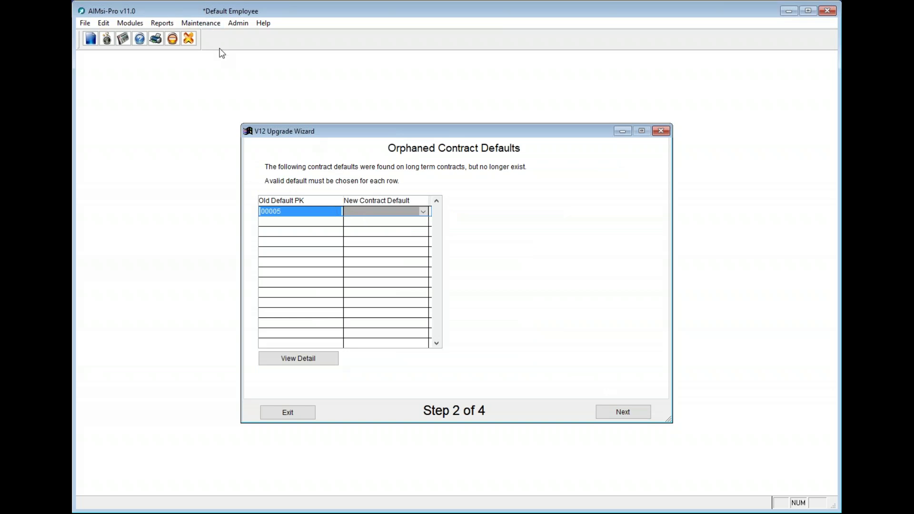
View the detail record of the contract that uses missing default 00005, then close it
click(319, 357)
click(366, 153)
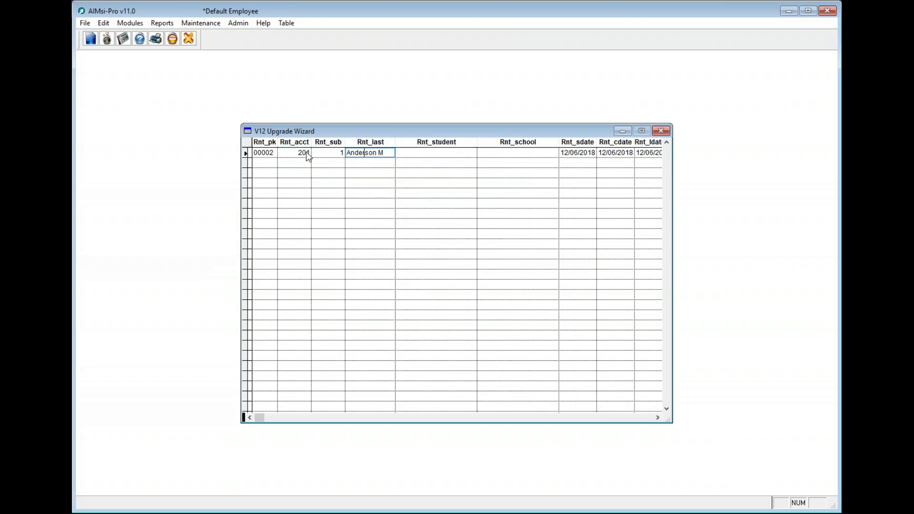
drag(408, 133, 330, 87)
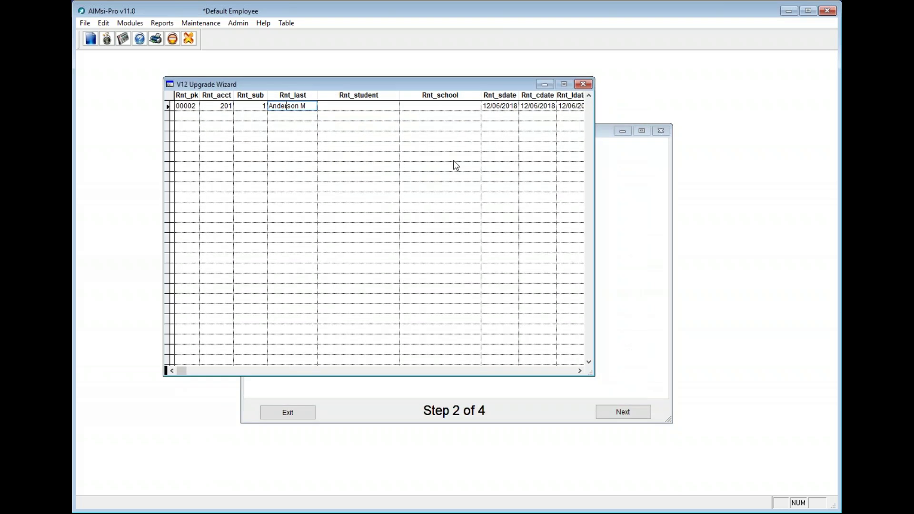
click(583, 85)
Try to choose a new contract default for old default 00005
click(419, 210)
click(425, 211)
click(425, 211)
click(425, 212)
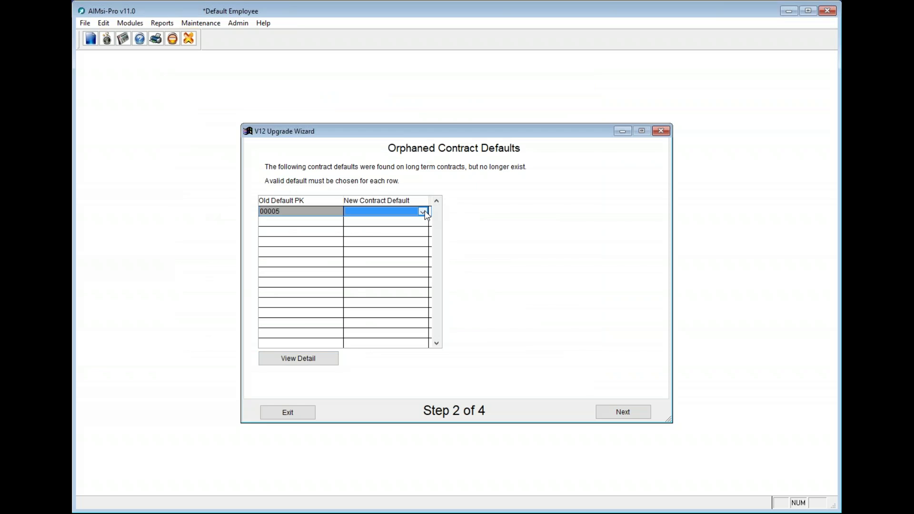
click(425, 212)
click(425, 211)
click(425, 212)
click(424, 211)
Open the contract defaults table and examine the types of the existing rental, sales contract and simple interest entries
click(200, 23)
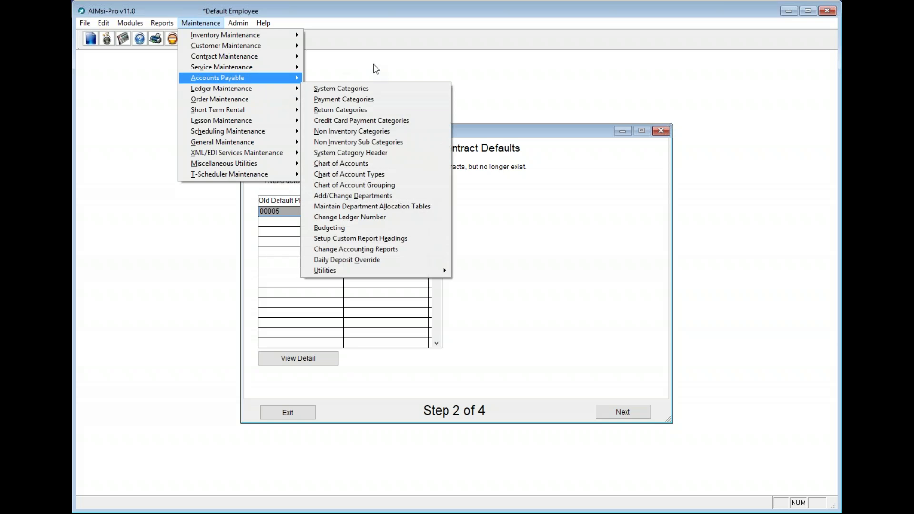
mouse_move(279, 56)
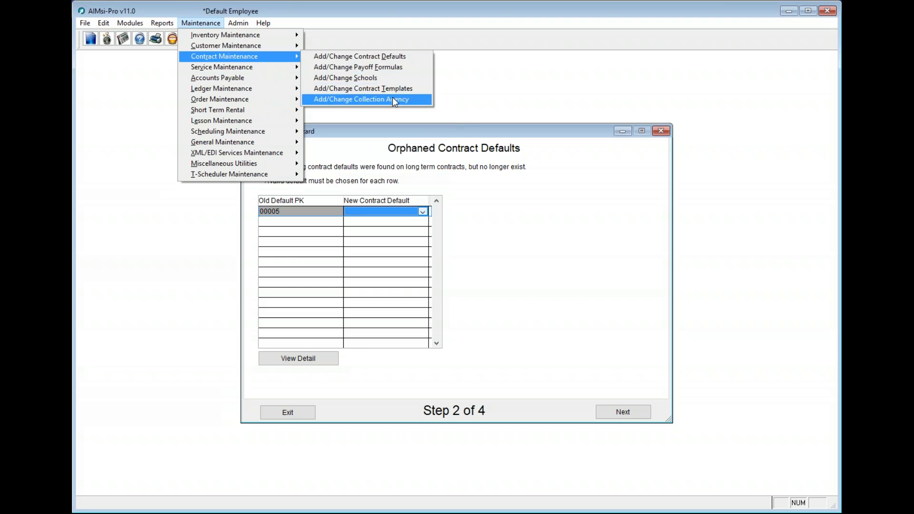
click(377, 56)
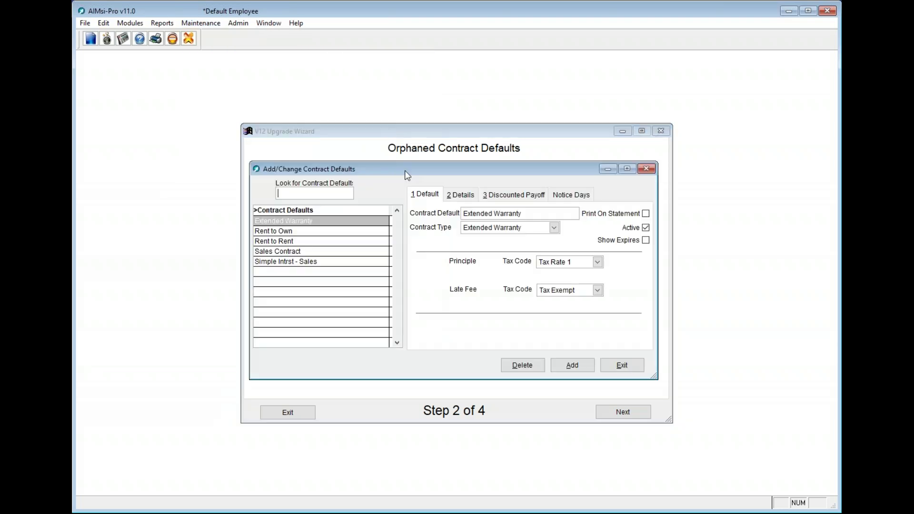
click(323, 242)
click(330, 231)
click(333, 241)
click(333, 252)
click(336, 262)
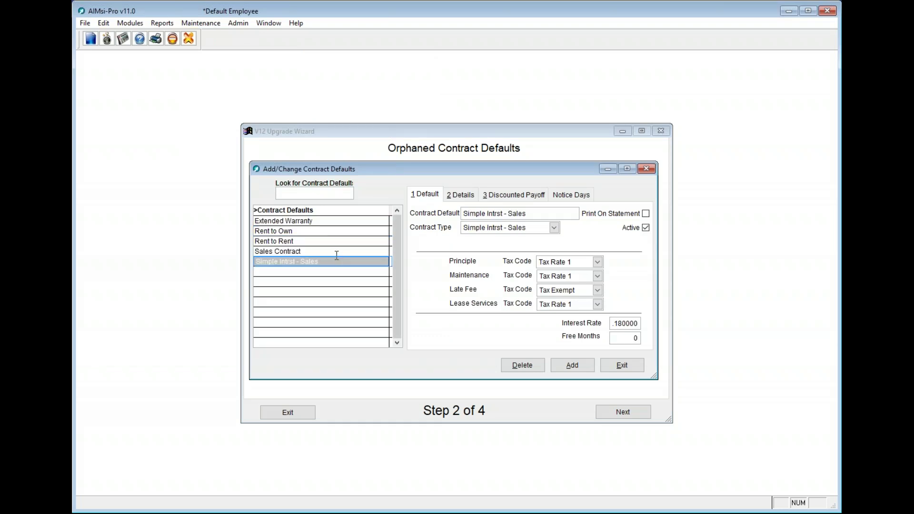
click(337, 251)
click(341, 241)
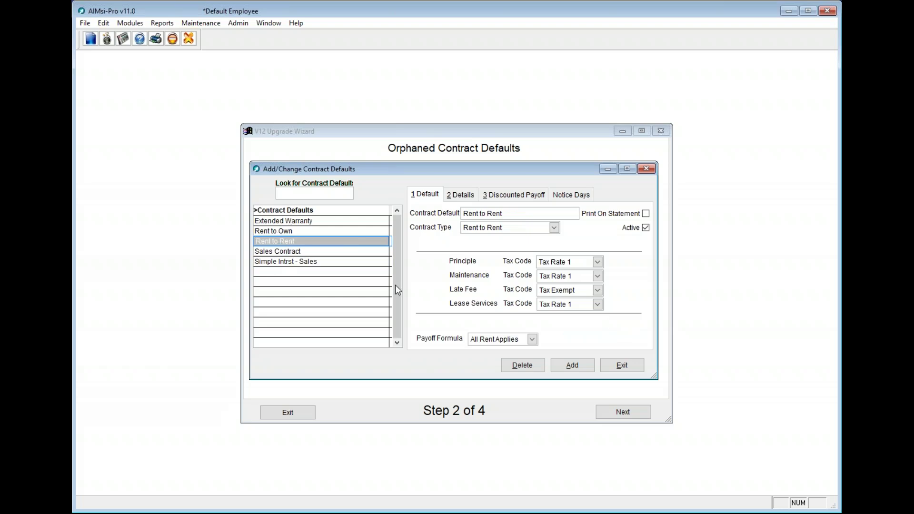
Add a contract default named "Simple Interest - Rent" with contract type Simple Intrst - Rent
click(574, 365)
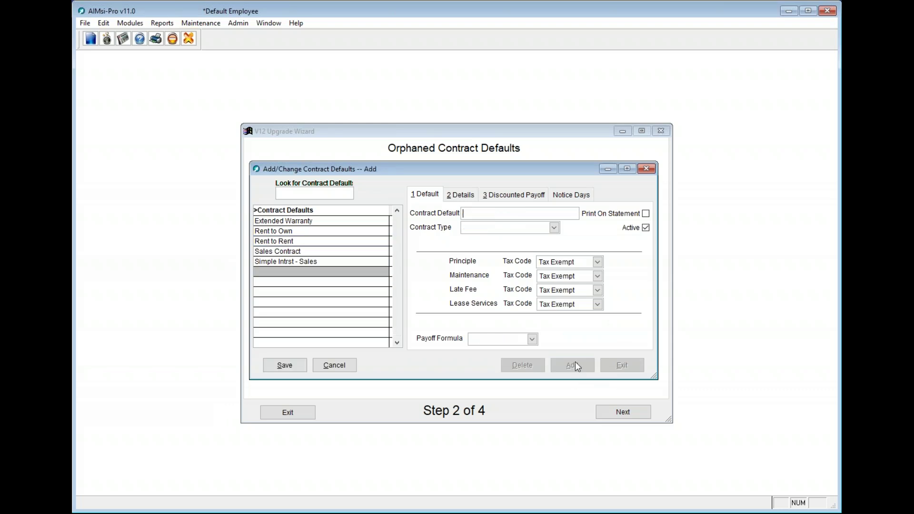
text(Simple Interest - Rent)
key(Tab)
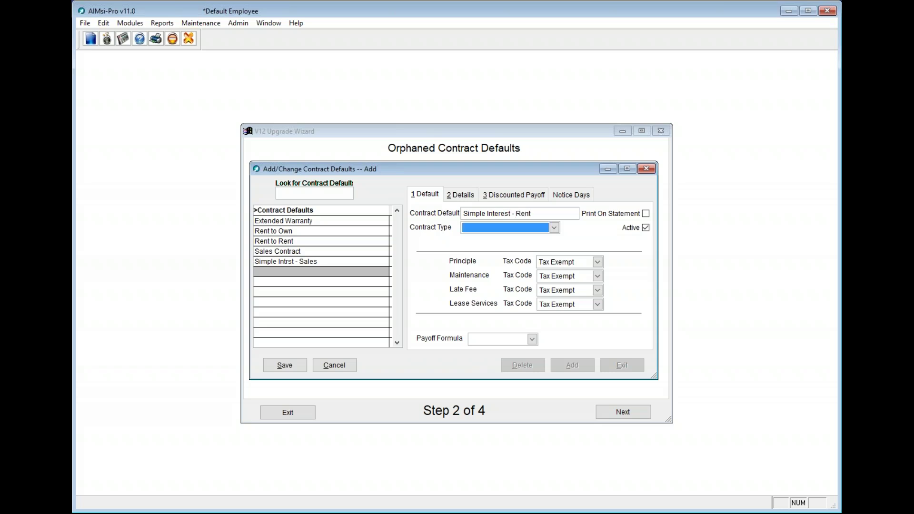
key(s)
click(545, 227)
click(543, 263)
Set the new contract default's payment frequency to monthly, save it and close the contract defaults table
click(285, 365)
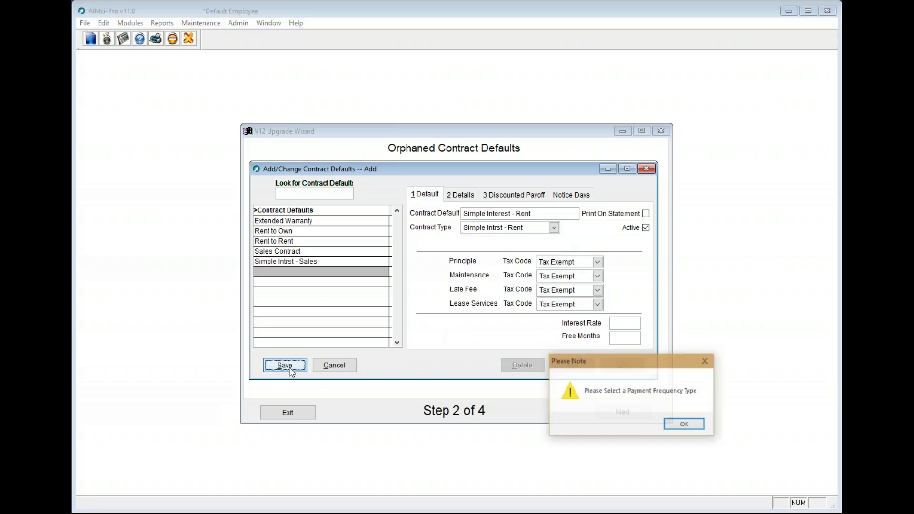
click(681, 422)
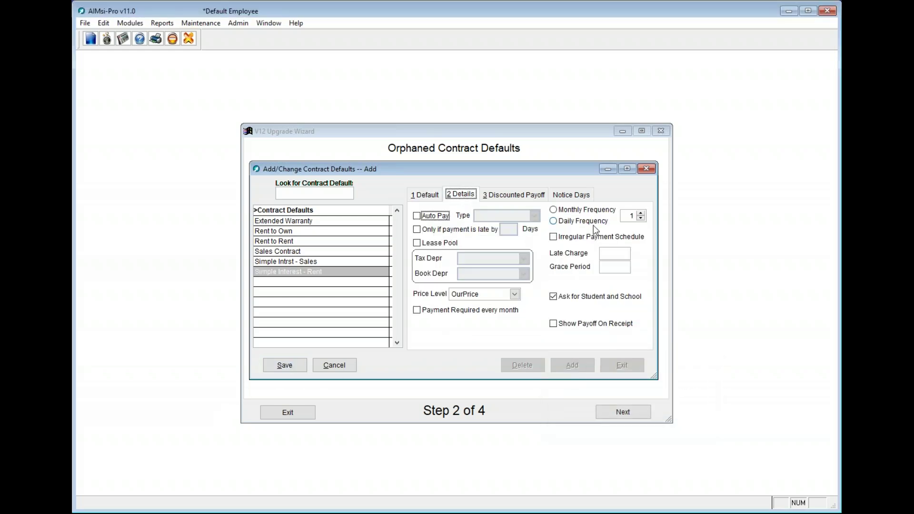
click(285, 365)
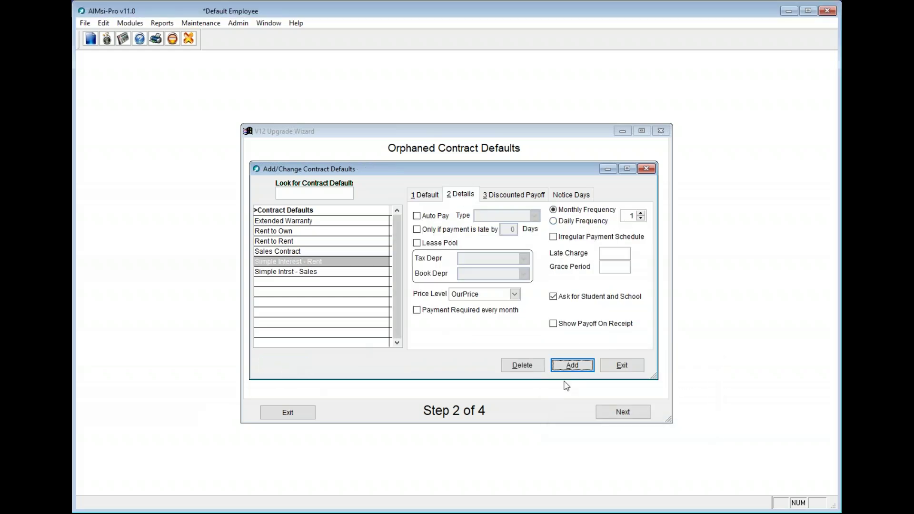
click(625, 371)
Assign Simple Interest - Rent as the new contract default for 00005 and continue to Orphaned Selection Codes
click(423, 212)
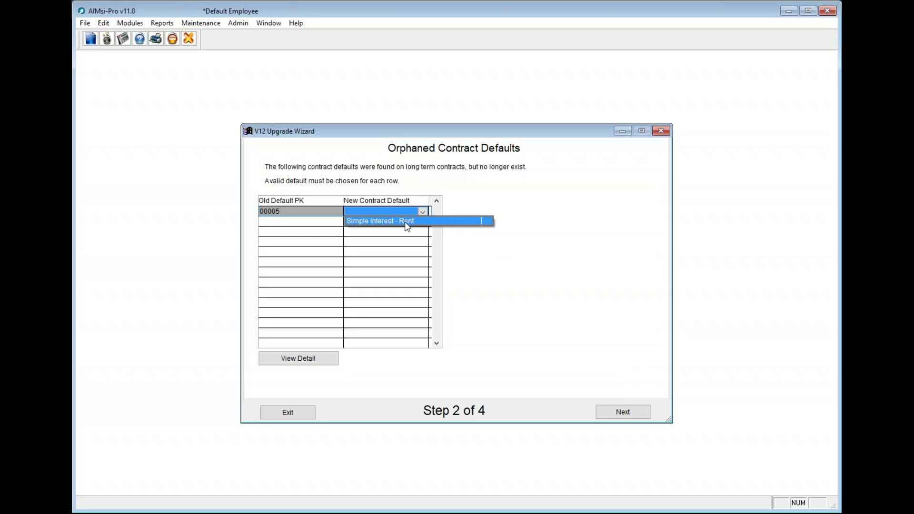
click(407, 221)
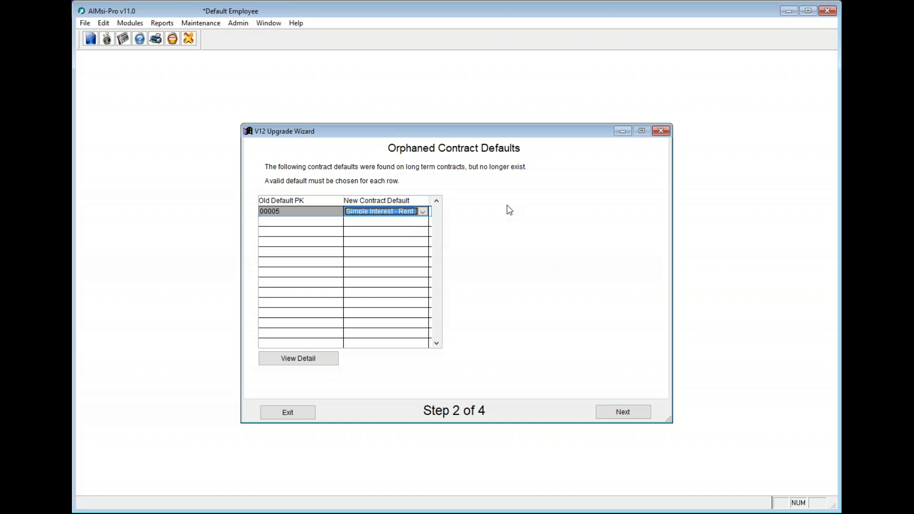
click(614, 412)
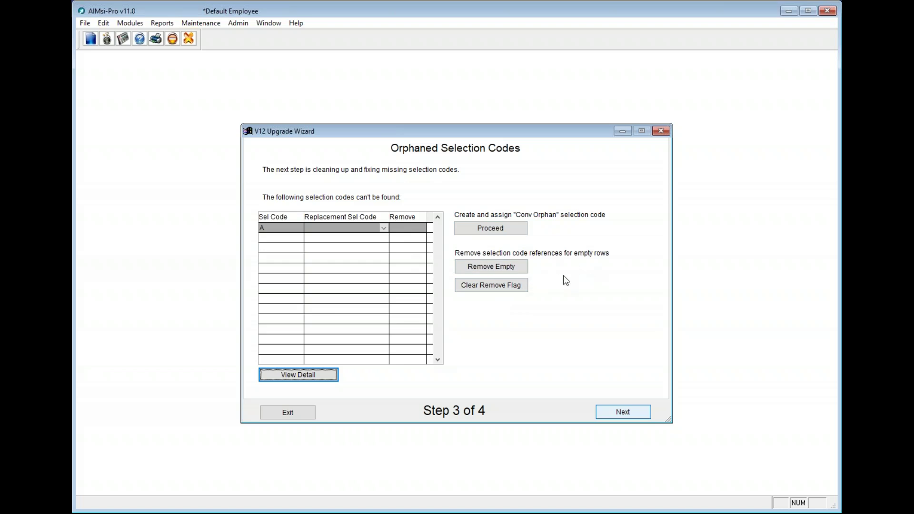
Flag missing selection code A for removal as an empty row, then clear the remove flag
click(496, 270)
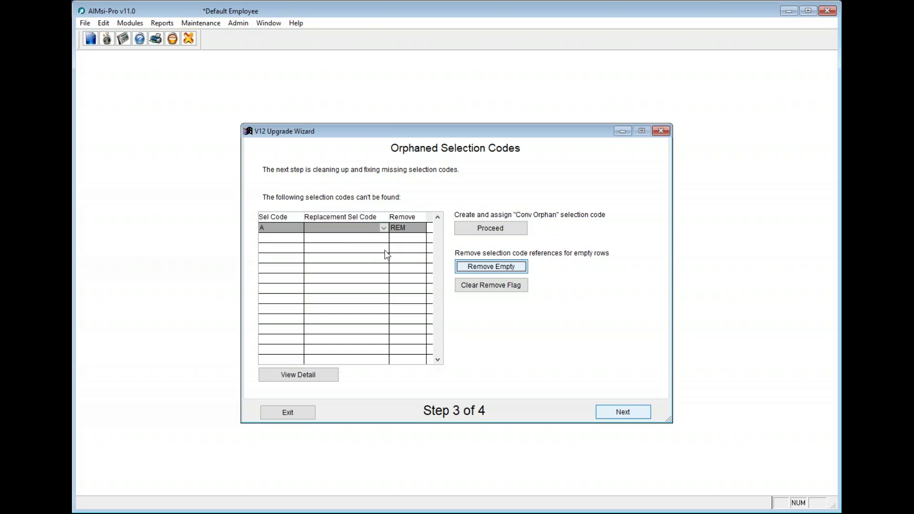
click(496, 288)
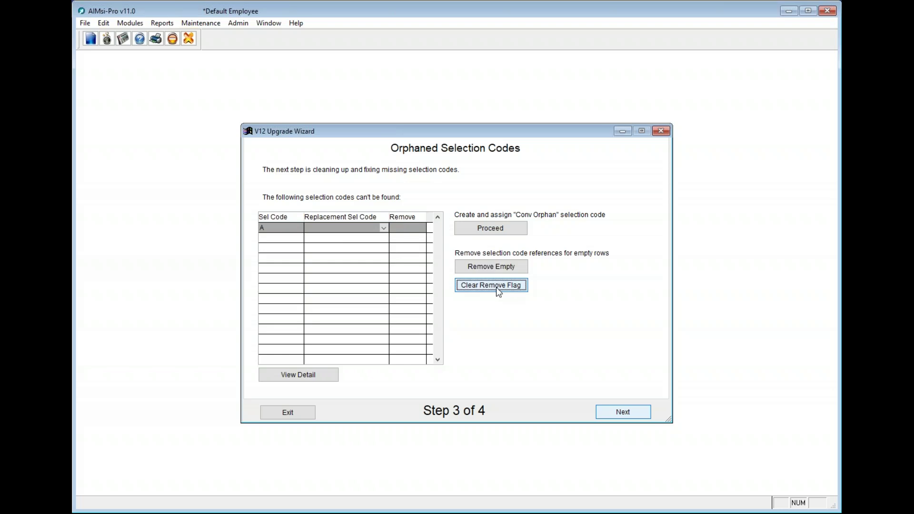
Flag the empty replacement row for missing selection code A for removal and continue to Duplicate Purchase Orders
click(383, 227)
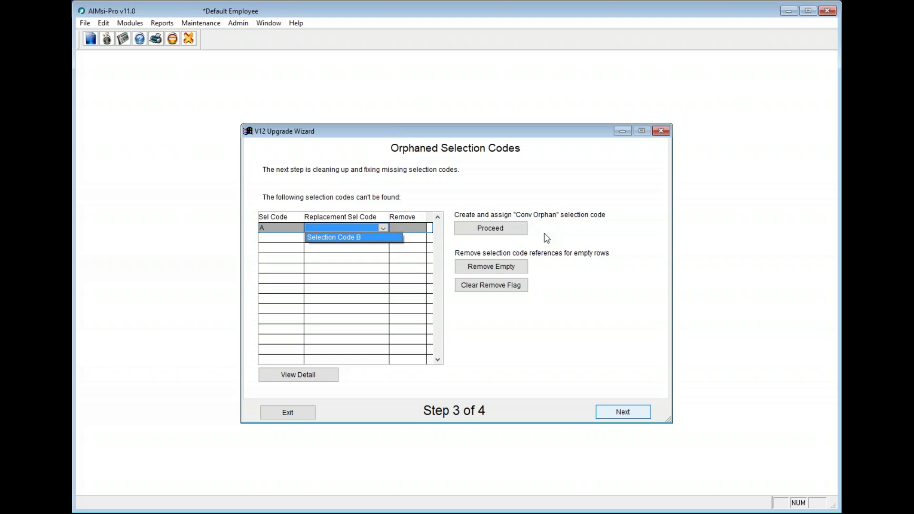
click(606, 214)
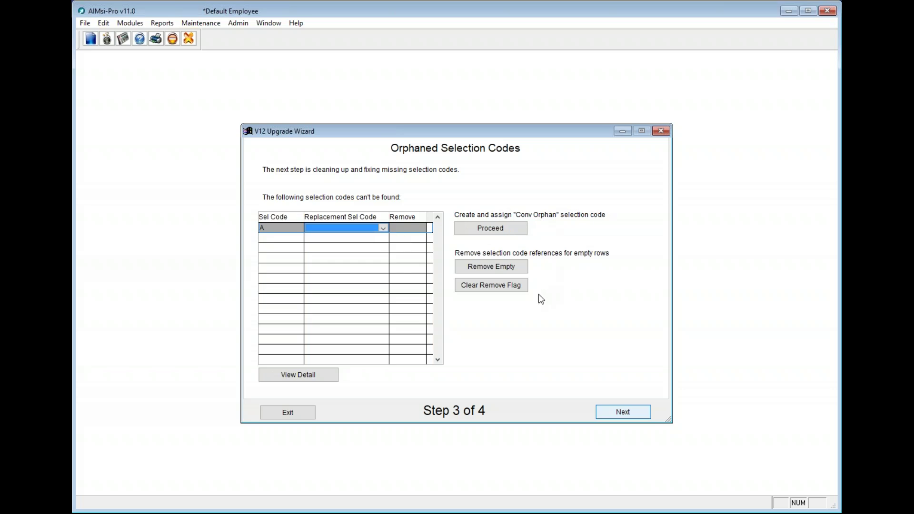
click(508, 268)
click(636, 417)
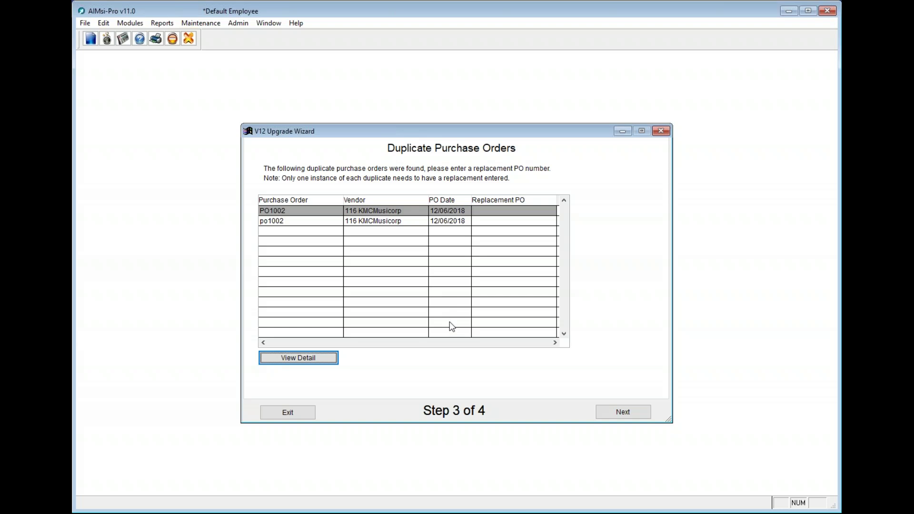
Enter a replacement PO number for the lowercase duplicate purchase order, then finish the V12 Upgrade Wizard
click(269, 221)
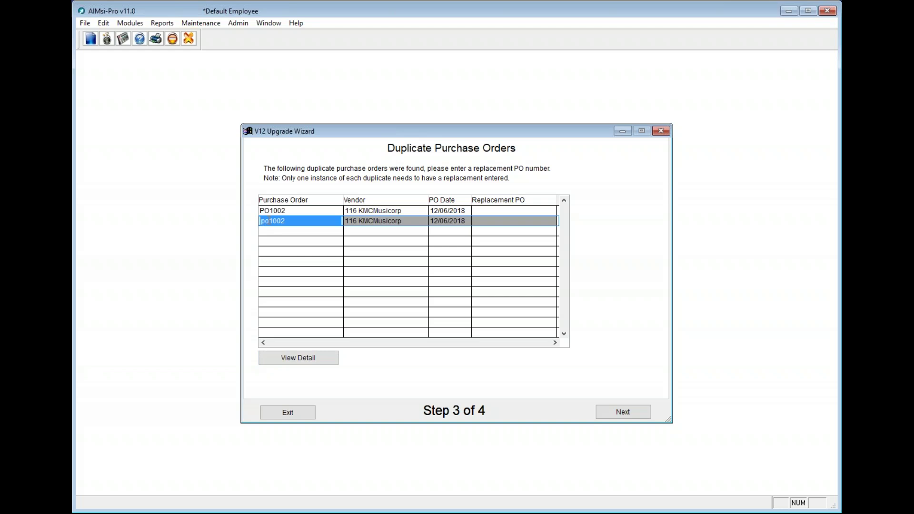
click(269, 221)
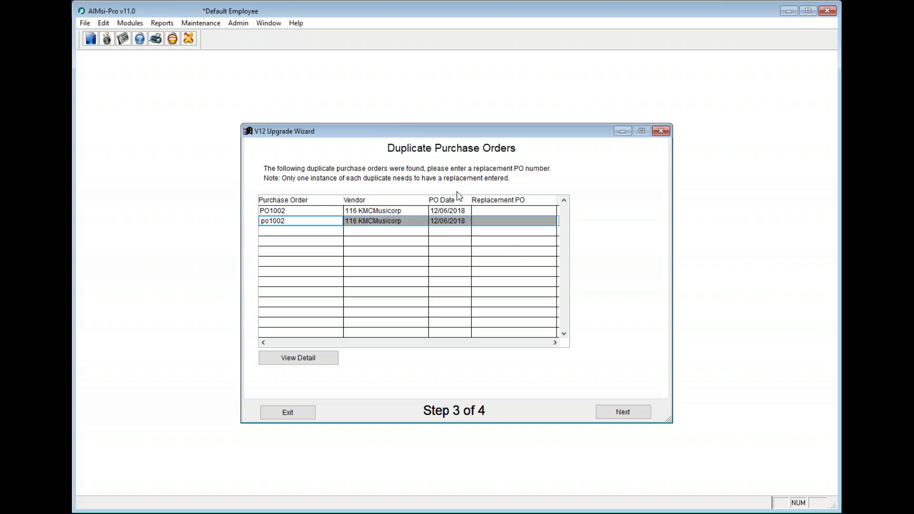
click(512, 212)
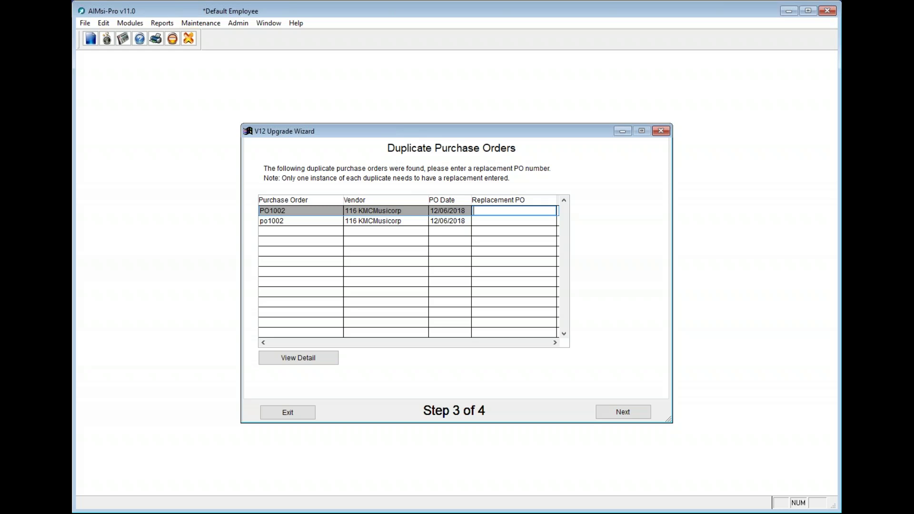
click(512, 222)
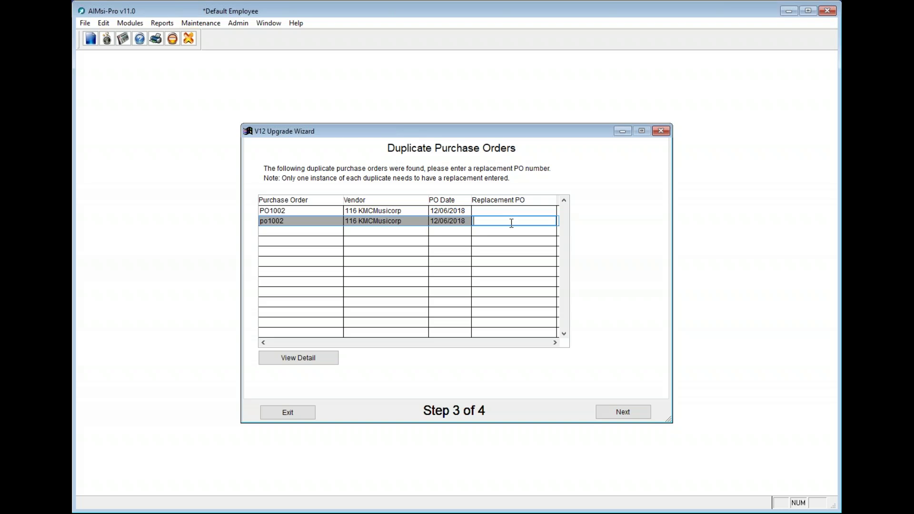
text(purchord1002)
key(BackSpace)
key(BackSpace)
click(633, 412)
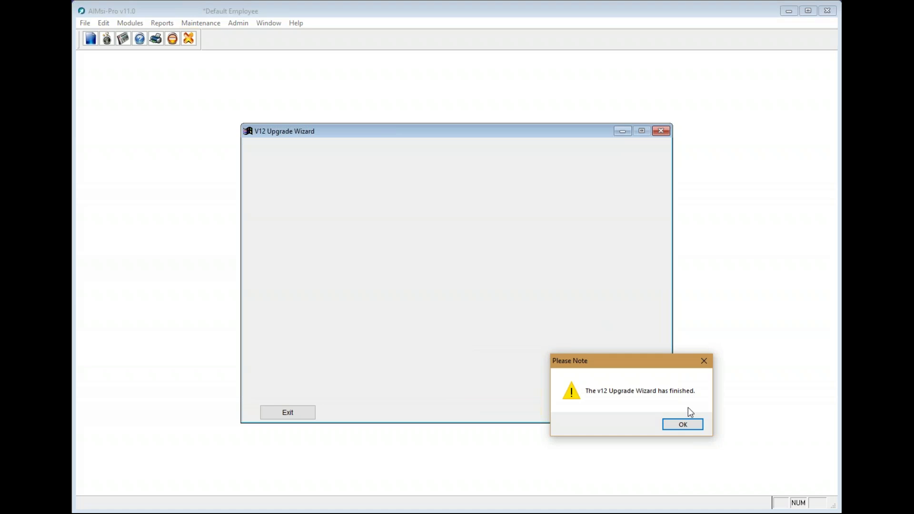
click(684, 425)
Rerun the v12 Upgrade Utility to check the summary of data problems, then exit the wizard
click(264, 23)
click(285, 69)
click(614, 211)
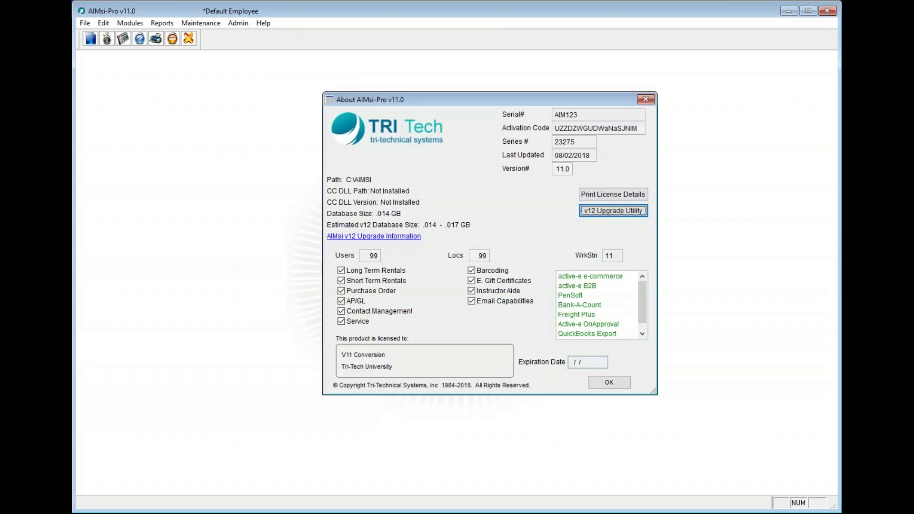
click(295, 232)
click(639, 413)
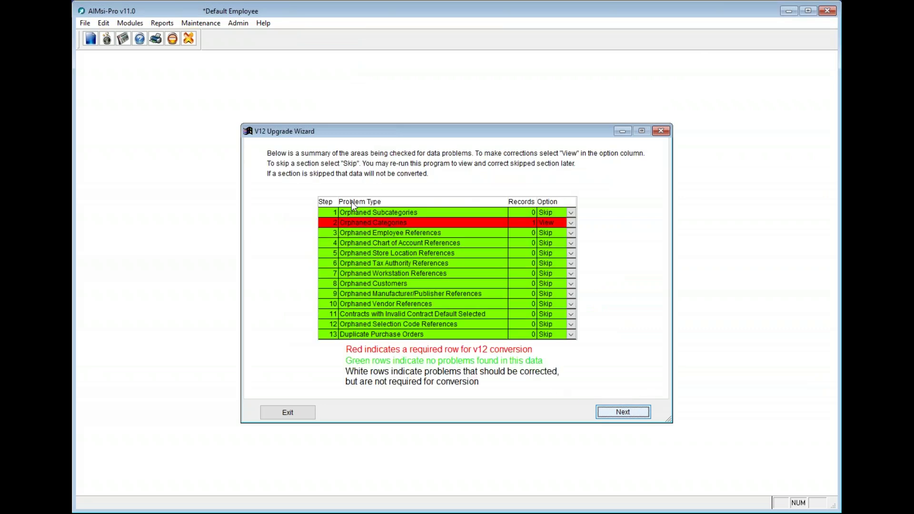
click(296, 412)
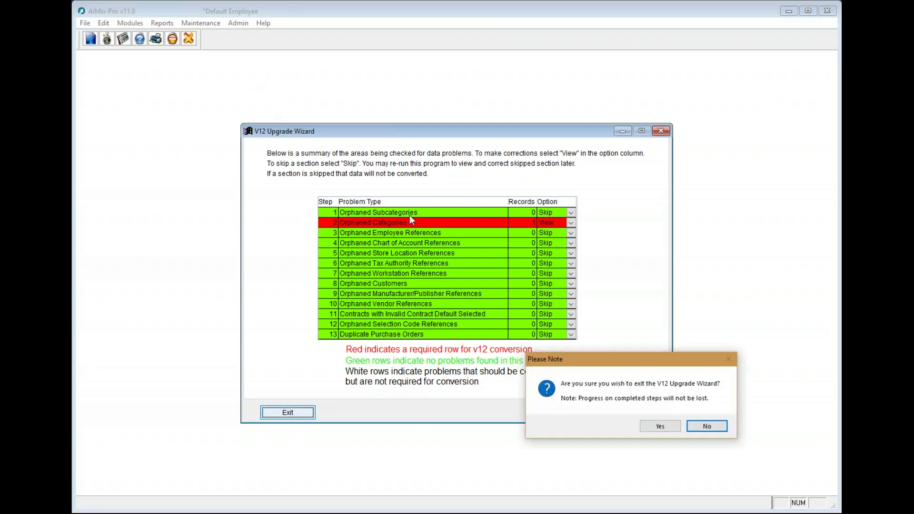
click(668, 427)
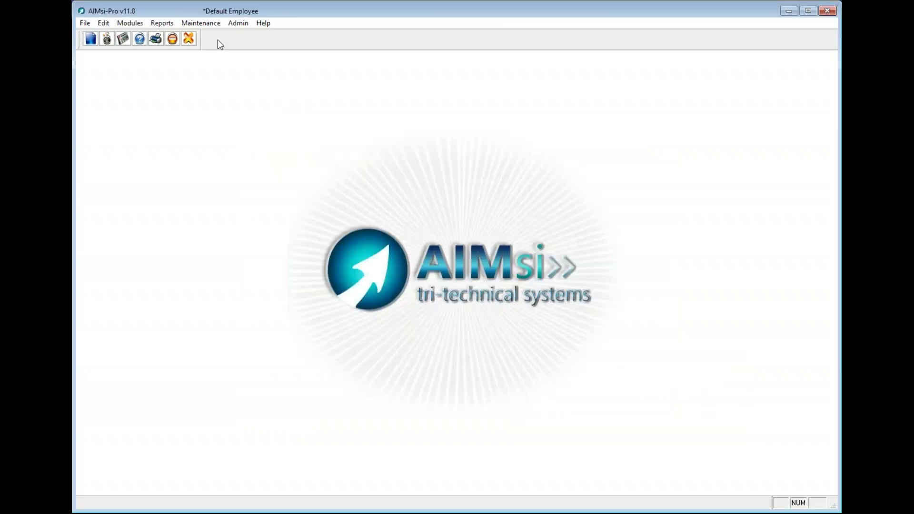
Start a new inventory category with number 27 and description "Something"
click(203, 23)
mouse_move(205, 35)
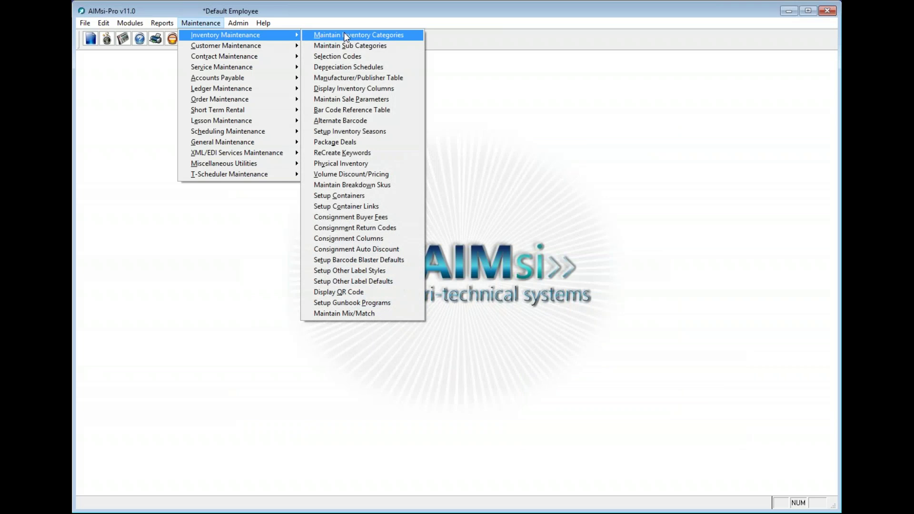
click(344, 32)
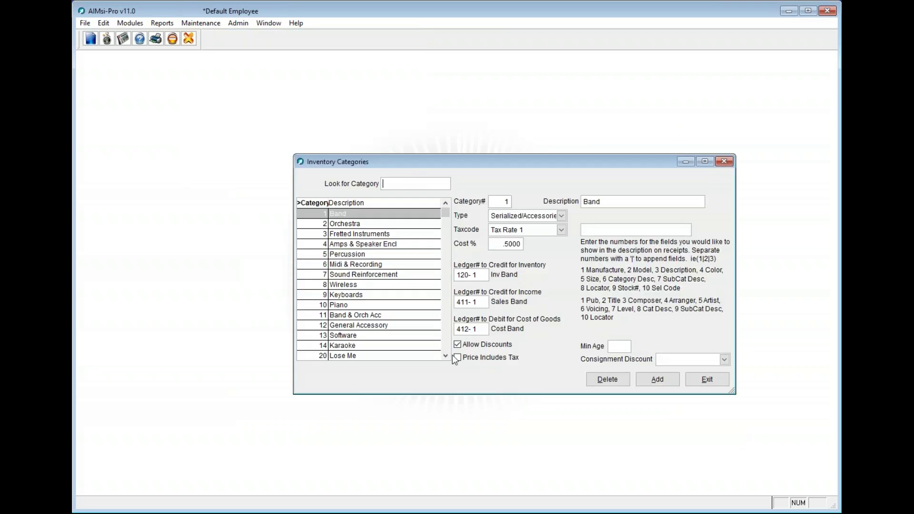
scroll(447, 357, down, 1)
scroll(447, 356, down, 2)
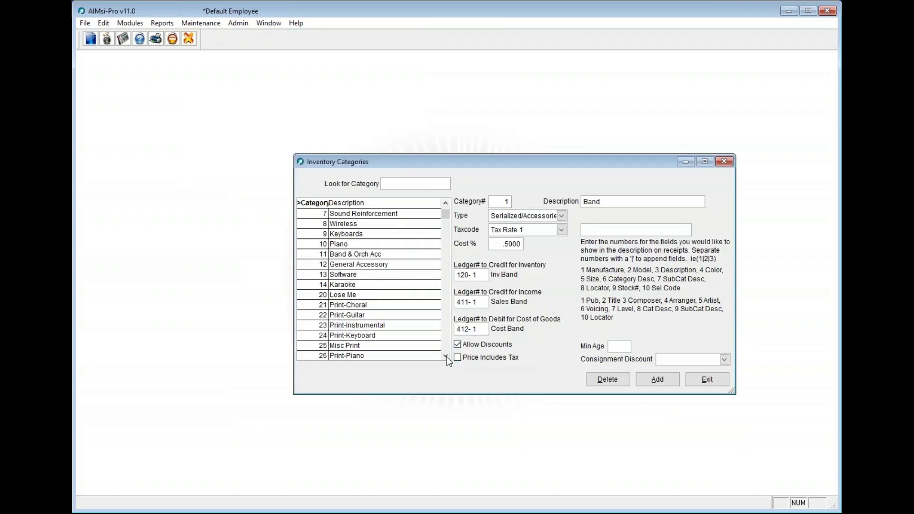
click(657, 381)
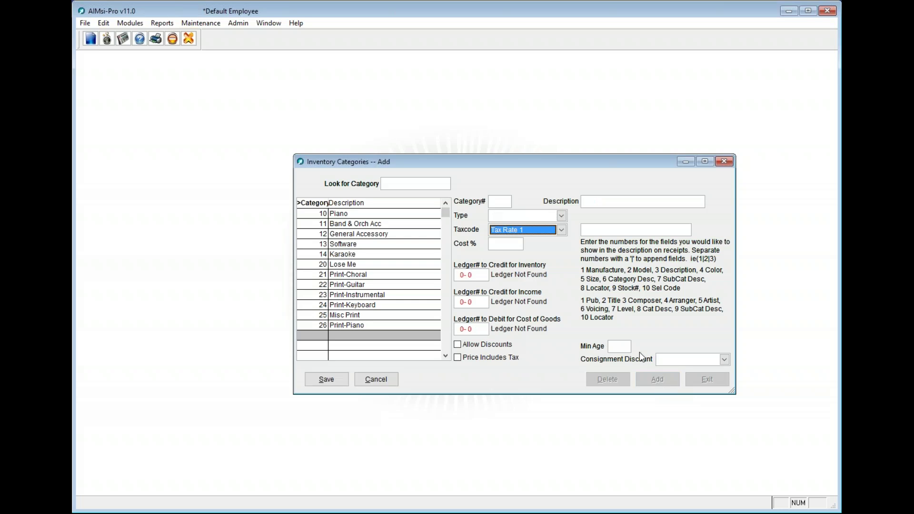
click(506, 201)
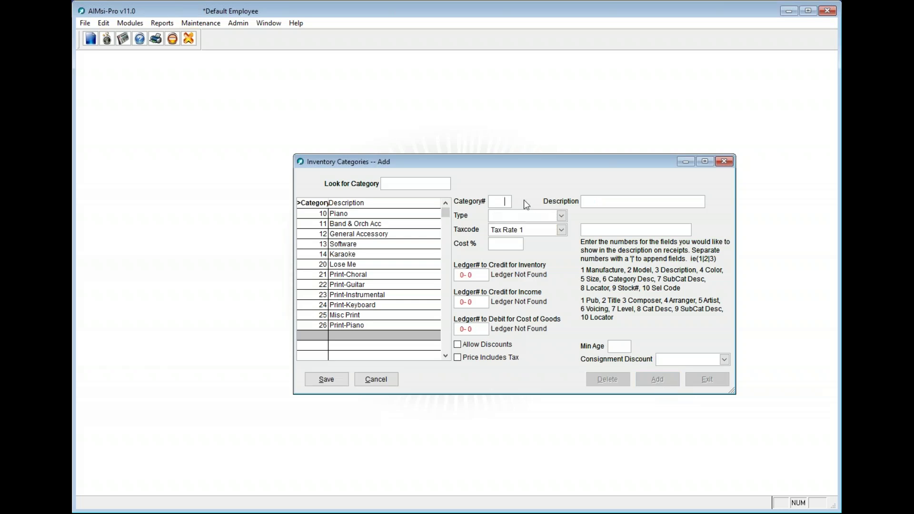
text(27)
click(561, 215)
click(600, 202)
text(Something)
Set the new category's type to Serialized/Accessories, save it without ledger numbers and close the inventory categories
click(561, 216)
click(542, 222)
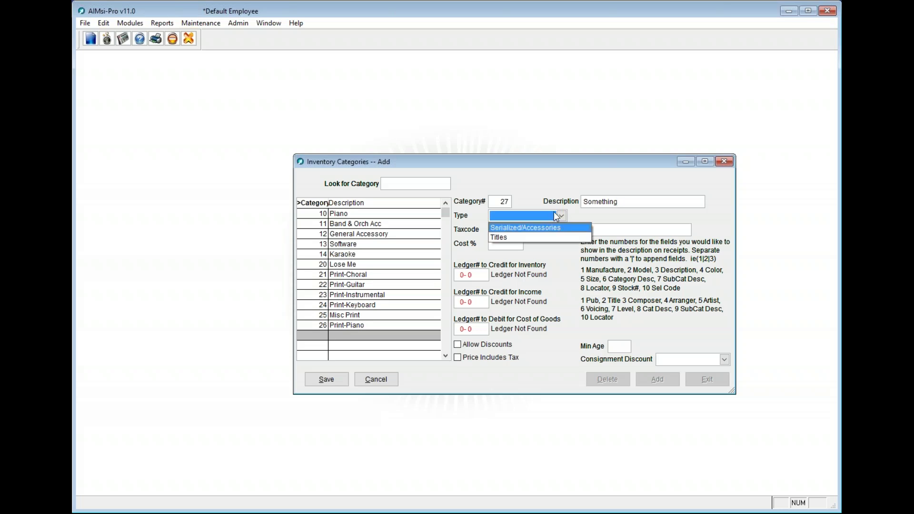
click(542, 217)
click(538, 230)
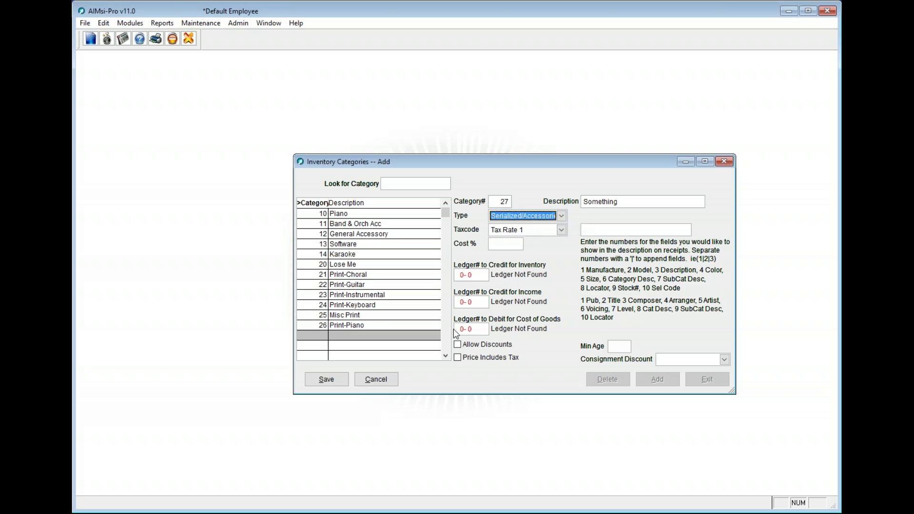
click(327, 380)
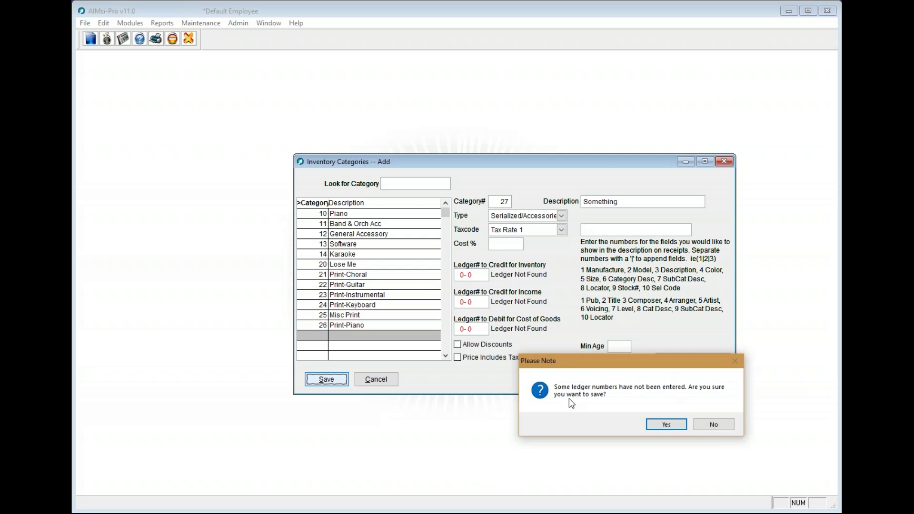
click(667, 425)
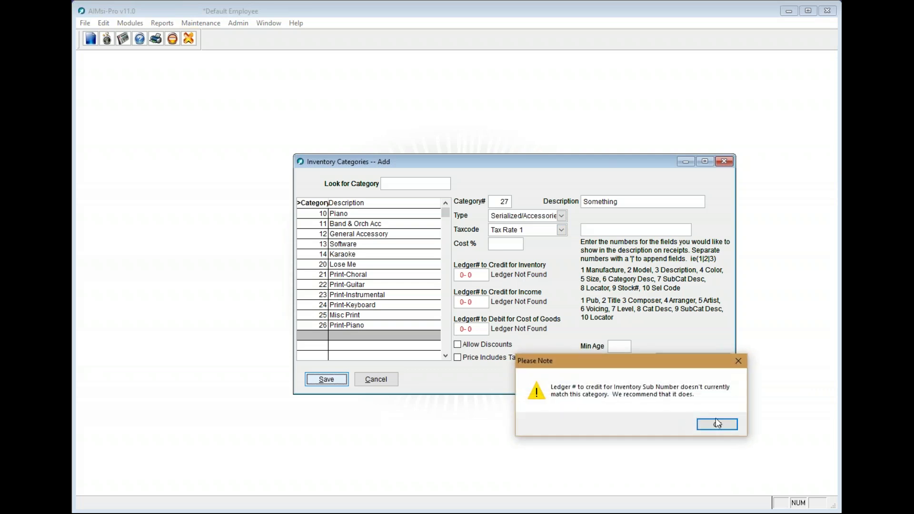
click(716, 424)
click(709, 377)
Rerun the v12 Upgrade Utility, review the summary of data problems and complete the wizard
click(264, 23)
click(281, 67)
click(614, 211)
click(318, 232)
click(649, 416)
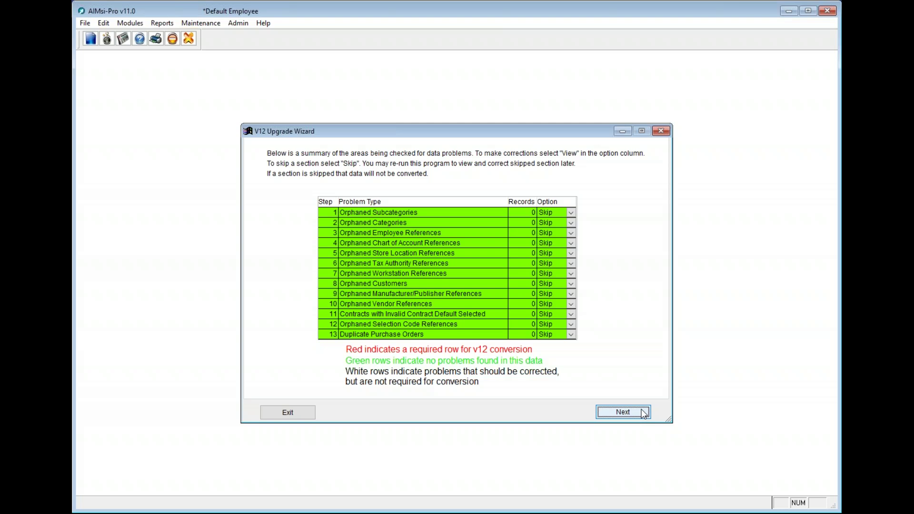
click(644, 413)
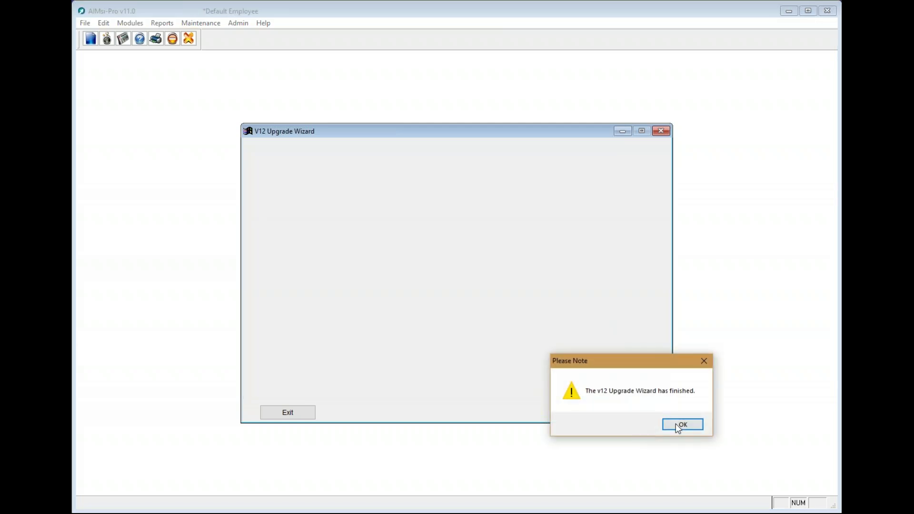
click(679, 424)
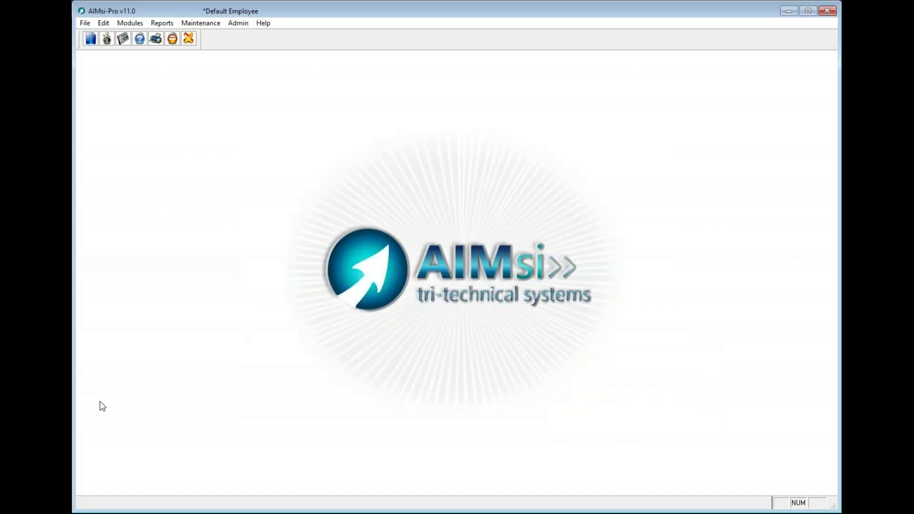
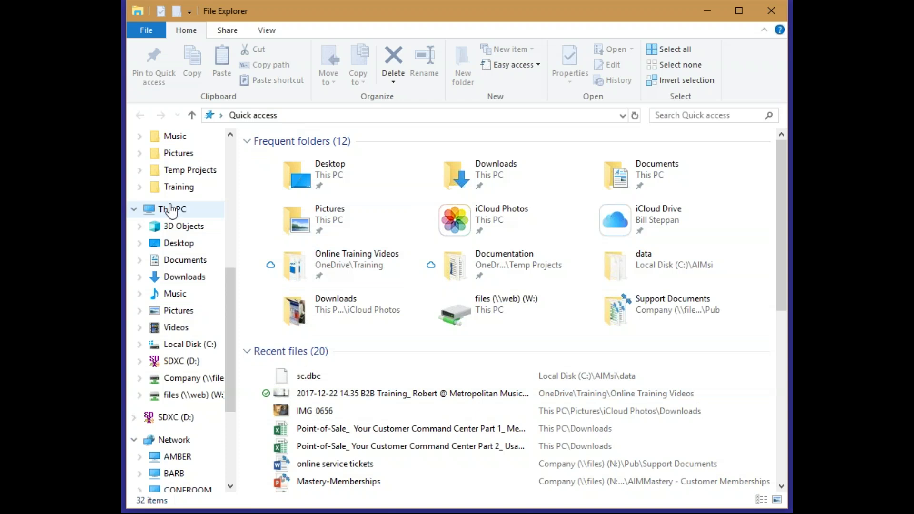
In File Explorer, open the AIMsi V12 folder on Local Disk (C:) and launch AIMsi V11 to V12 Data Converter
scroll(230, 270, up, 6)
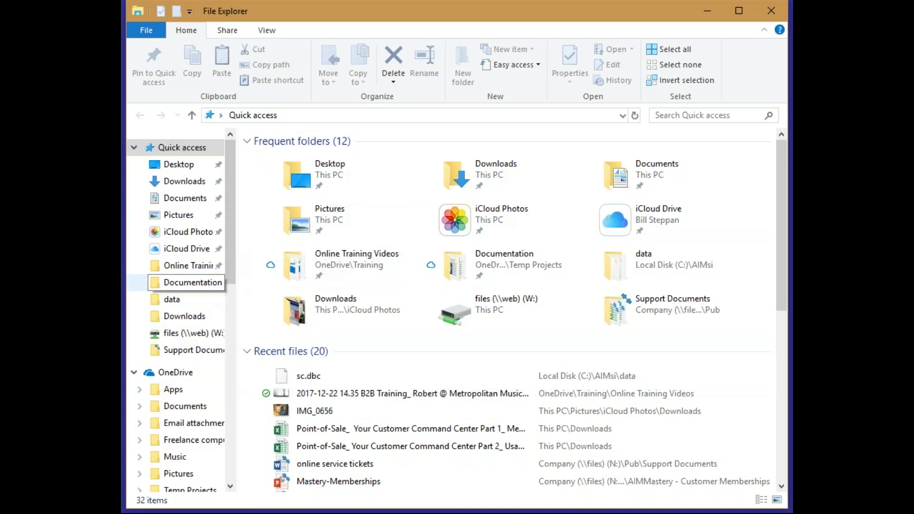
scroll(231, 429, down, 7)
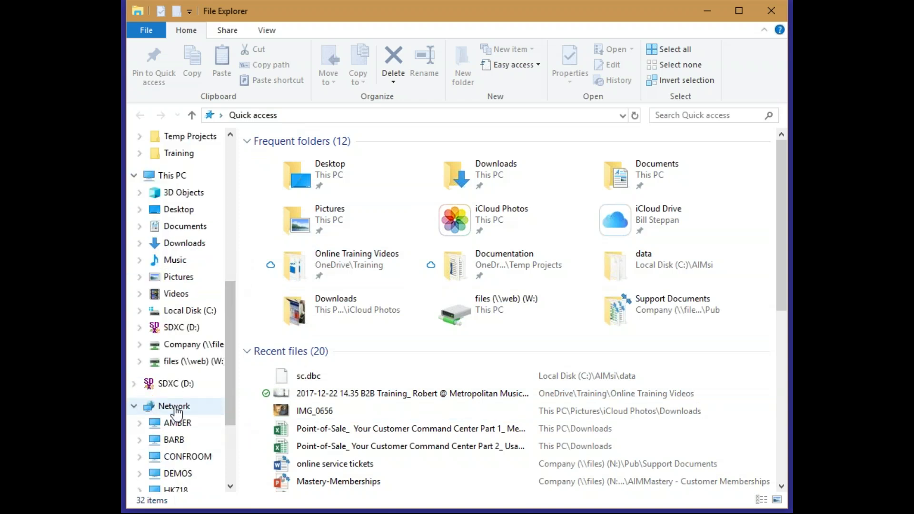
click(186, 311)
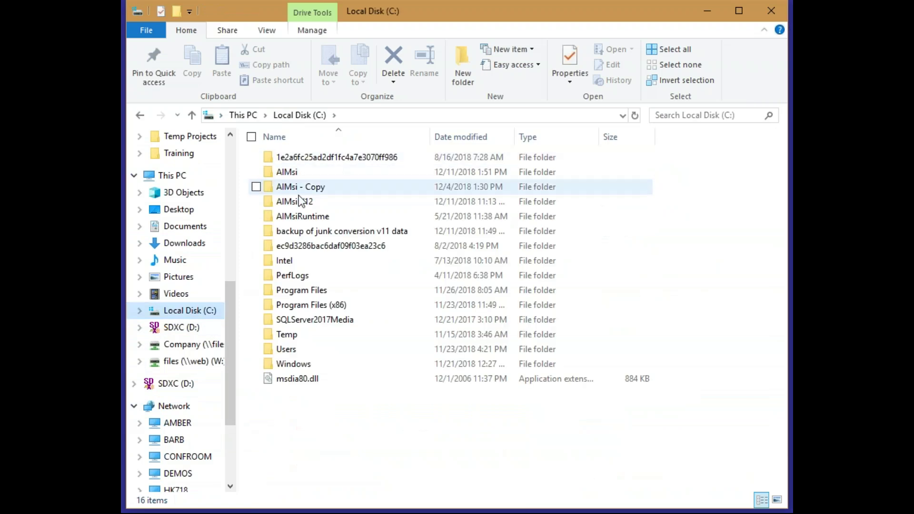
double_click(299, 202)
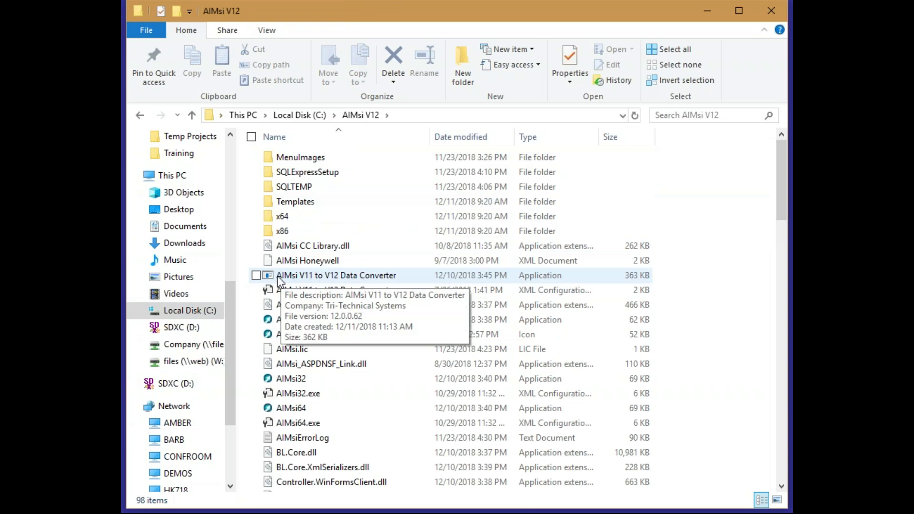
click(337, 275)
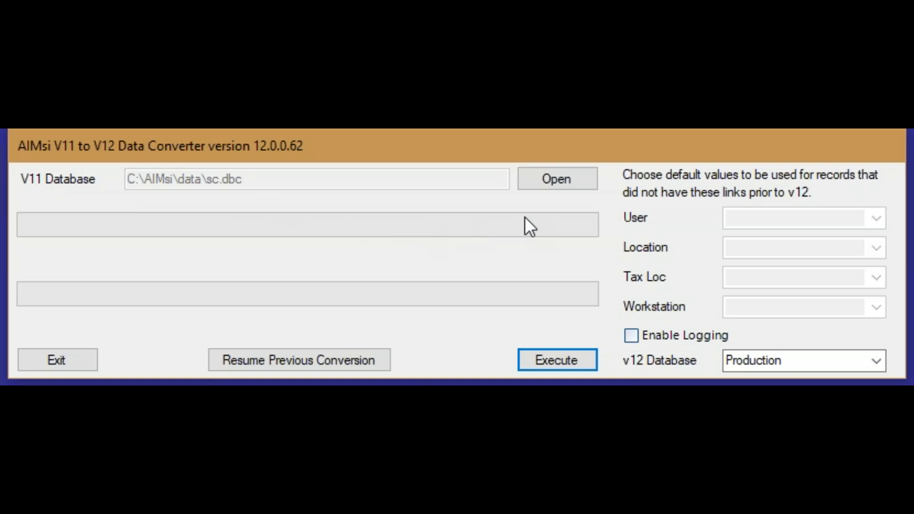
Load sc.dbc from C:\AIMsi\data as the V11 database in the data converter
click(578, 185)
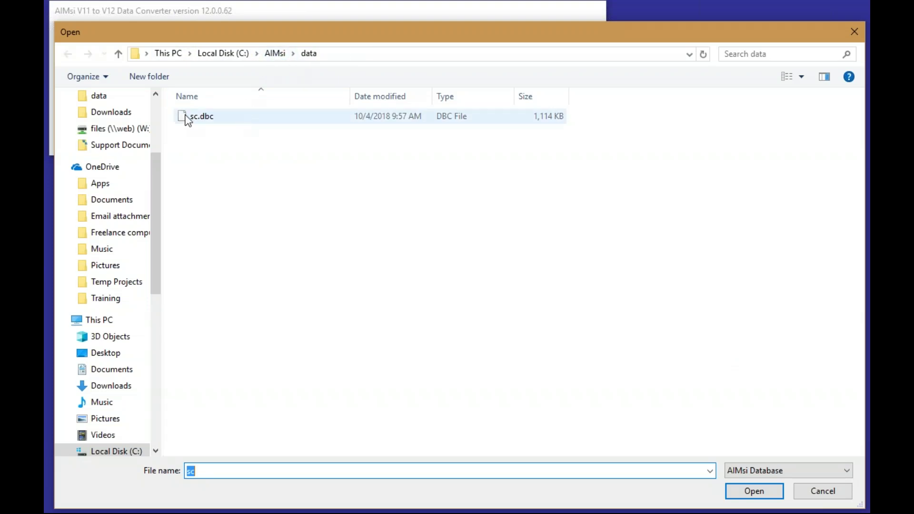
click(235, 53)
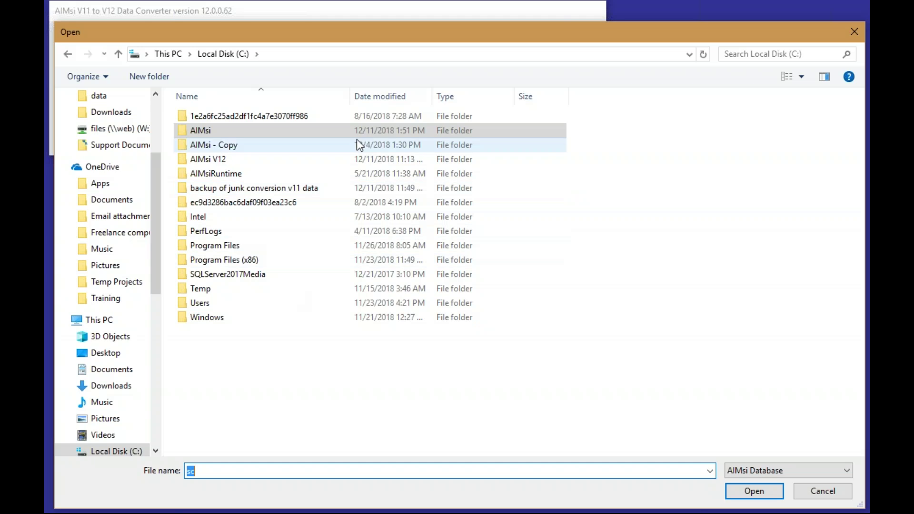
double_click(214, 129)
double_click(203, 133)
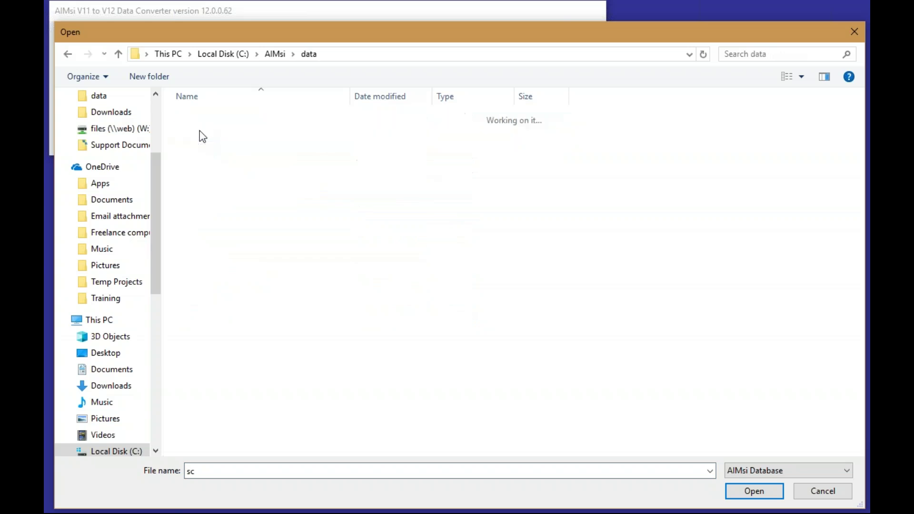
click(200, 117)
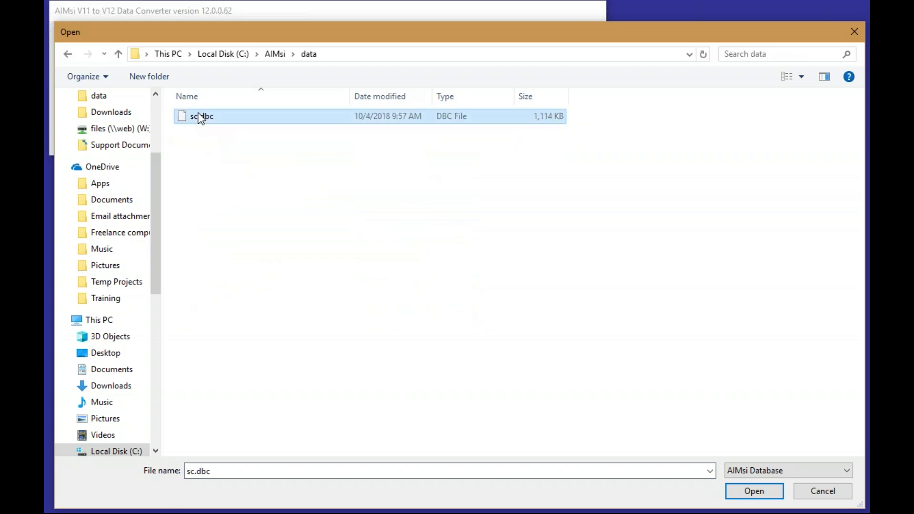
double_click(199, 116)
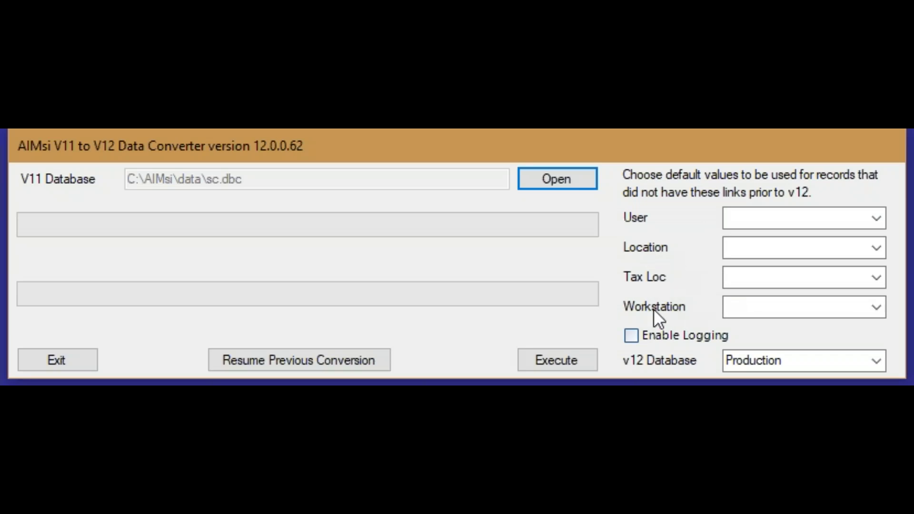
Set the converter's default user to DEFAULT, location to Dubuque, tax location to Dubuque County and workstation to Computer 1
click(882, 219)
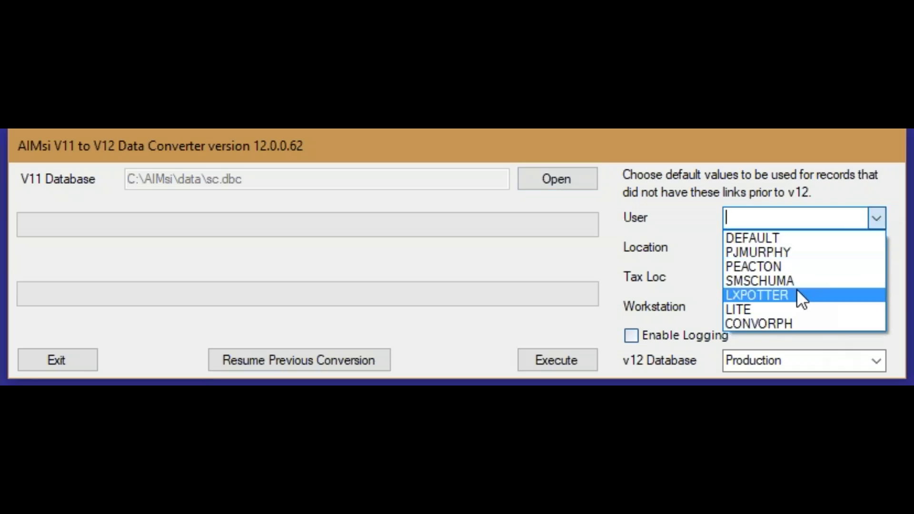
click(801, 236)
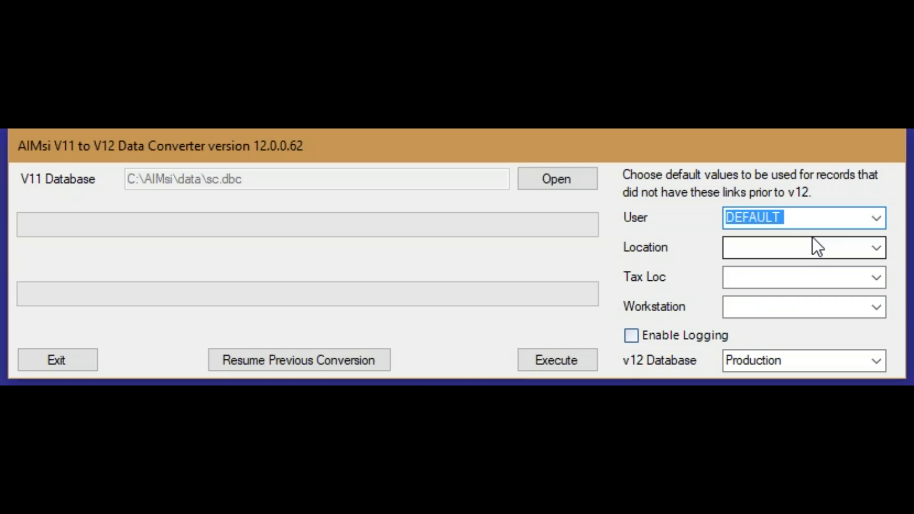
click(877, 248)
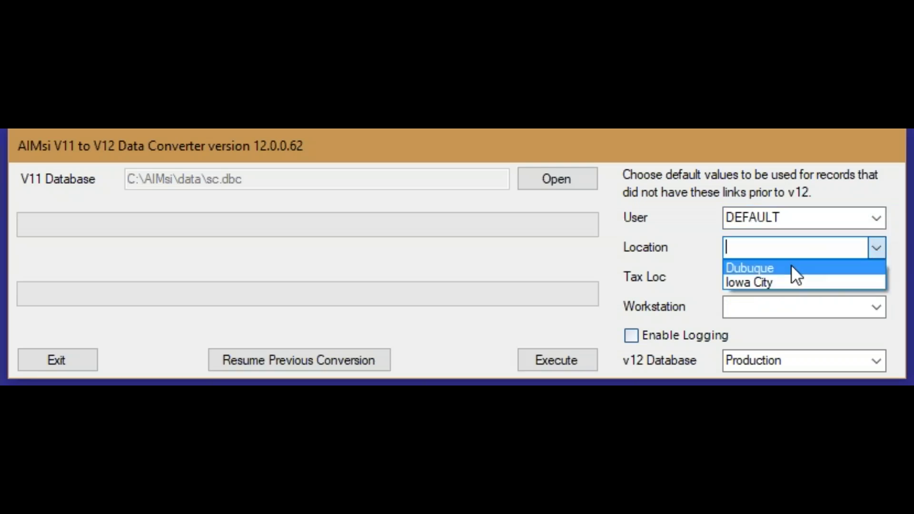
click(792, 265)
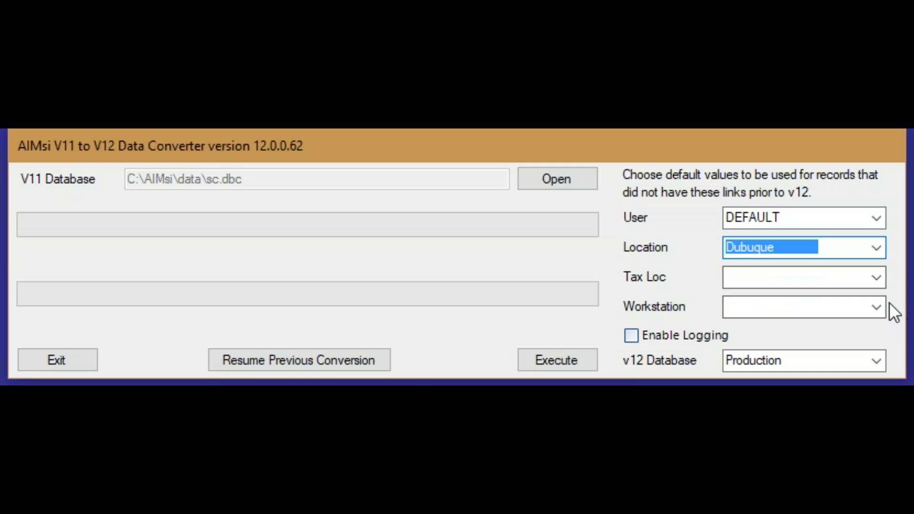
click(874, 280)
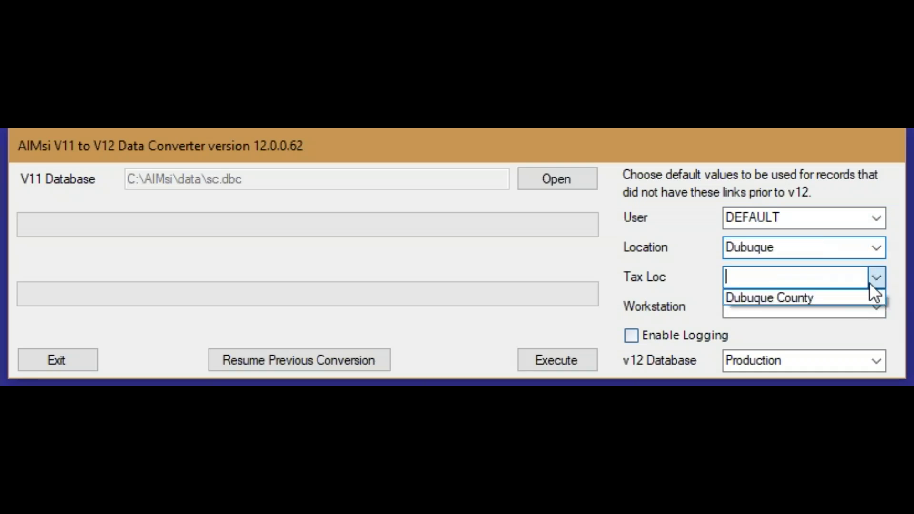
click(834, 297)
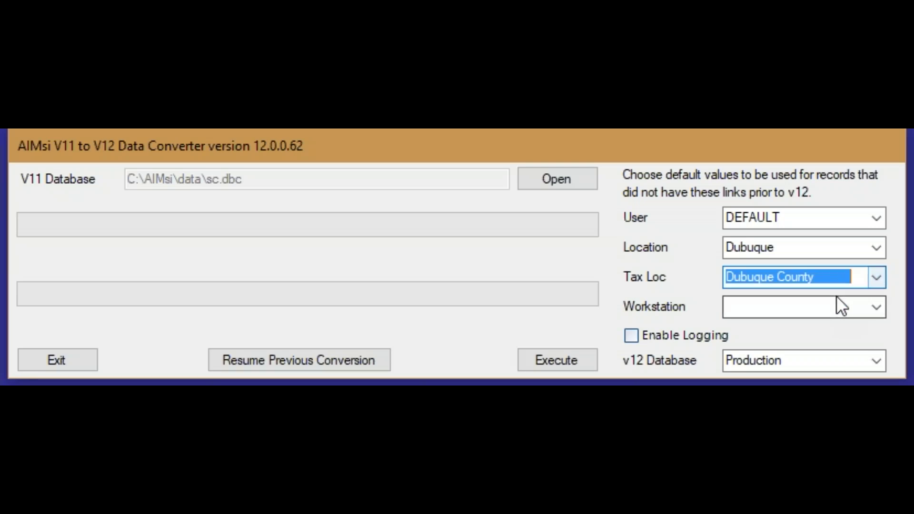
click(877, 306)
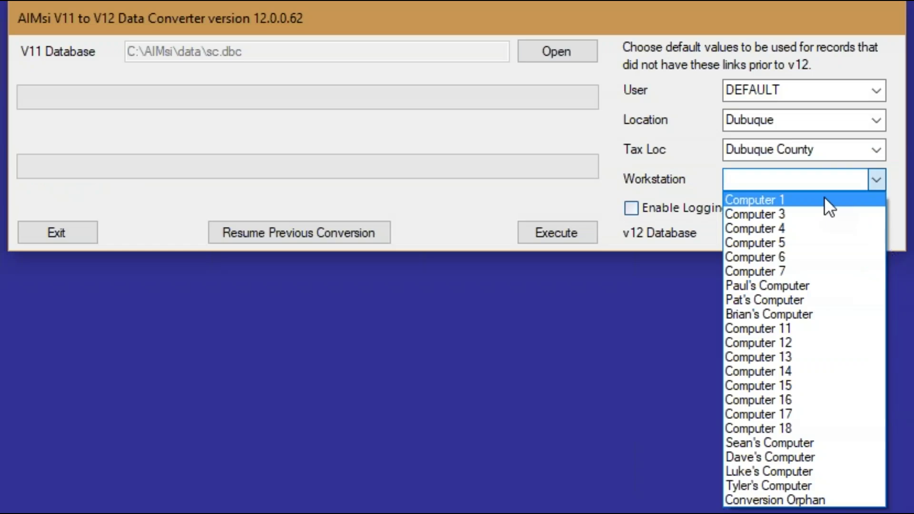
click(824, 200)
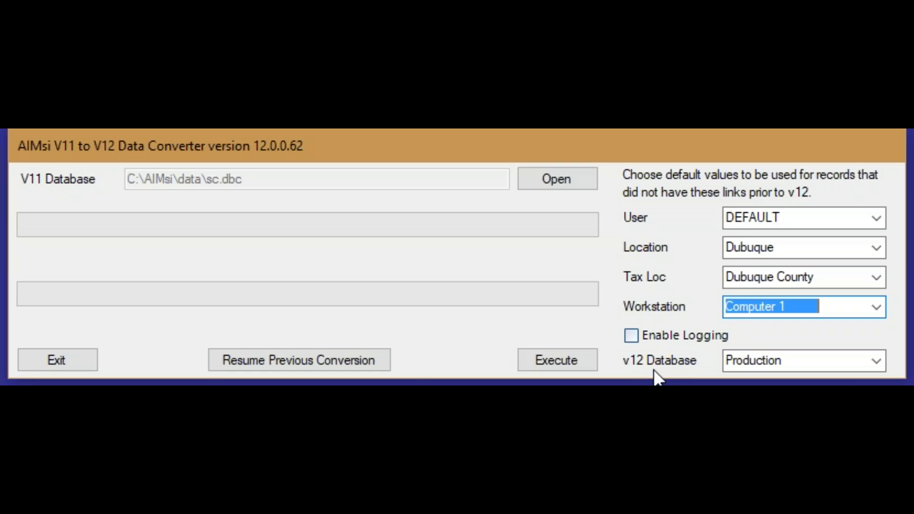
Choose Training System as the v12 database, start the conversion and decline the warning about replacing the V12 data
click(883, 367)
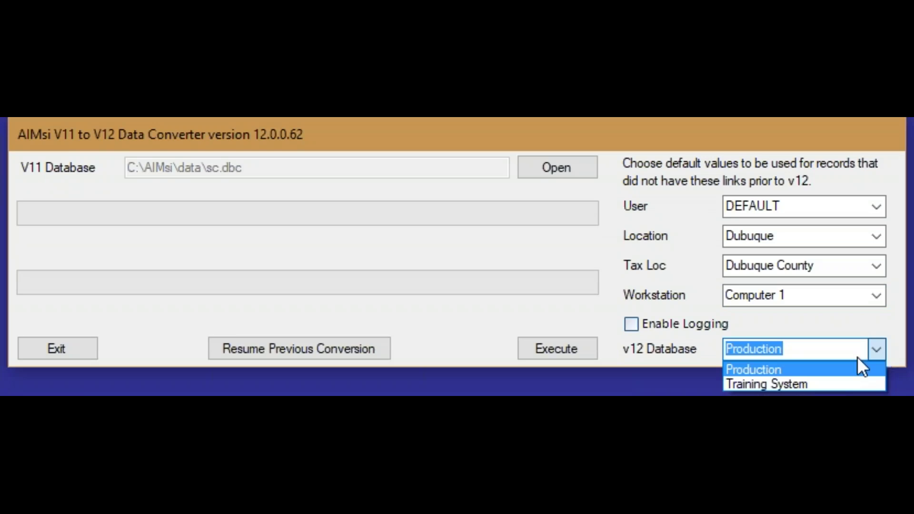
click(839, 385)
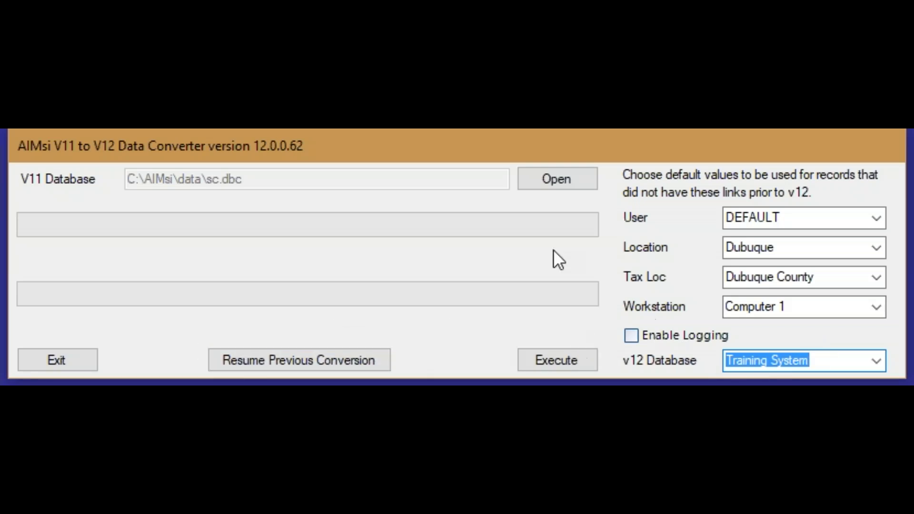
click(567, 364)
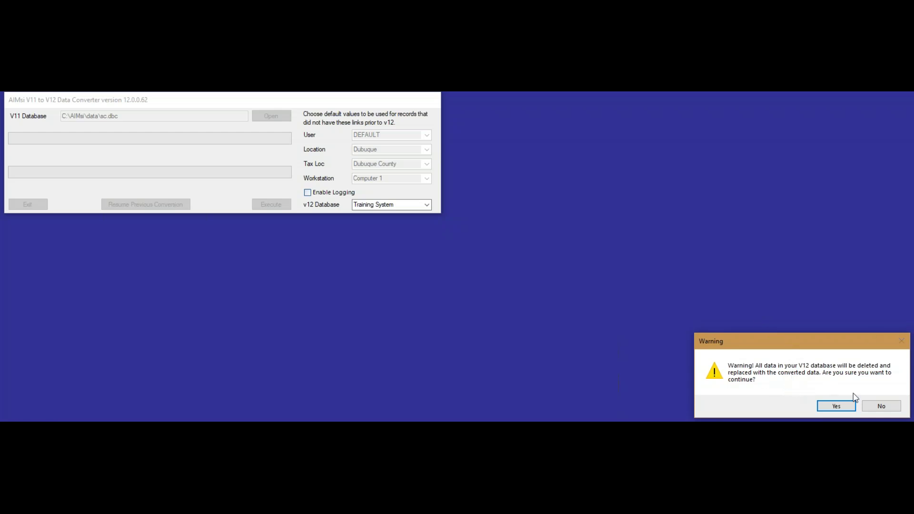
click(886, 411)
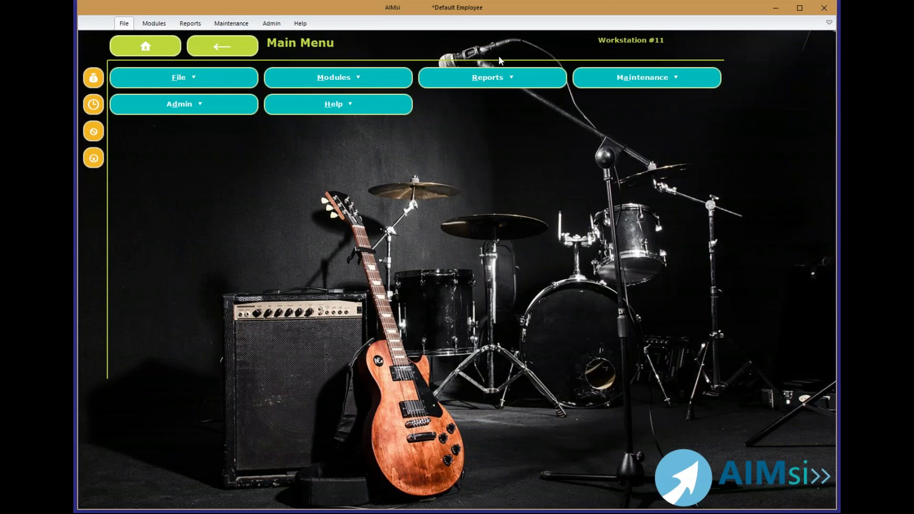
In AIMsi, open the Touchscreen Menus maintenance and export the menu system to the Desktop as "Touchscreen menus"
click(633, 77)
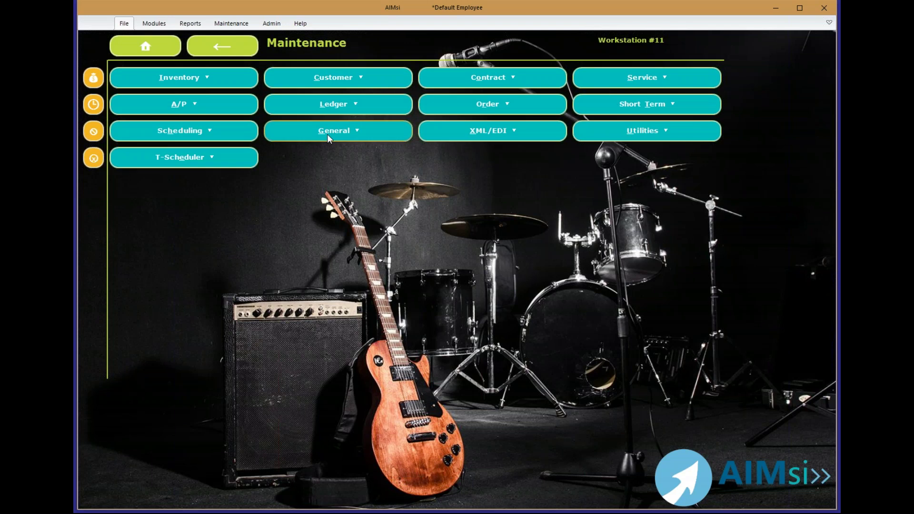
click(327, 134)
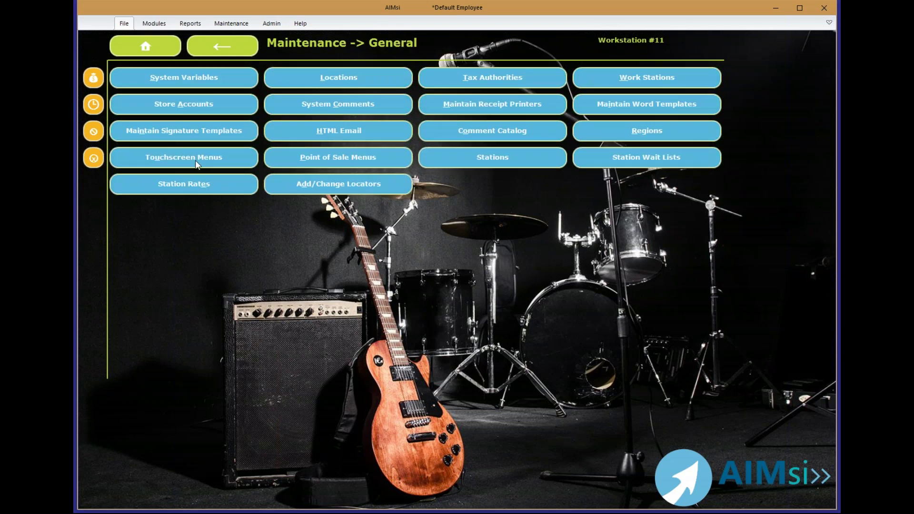
click(225, 158)
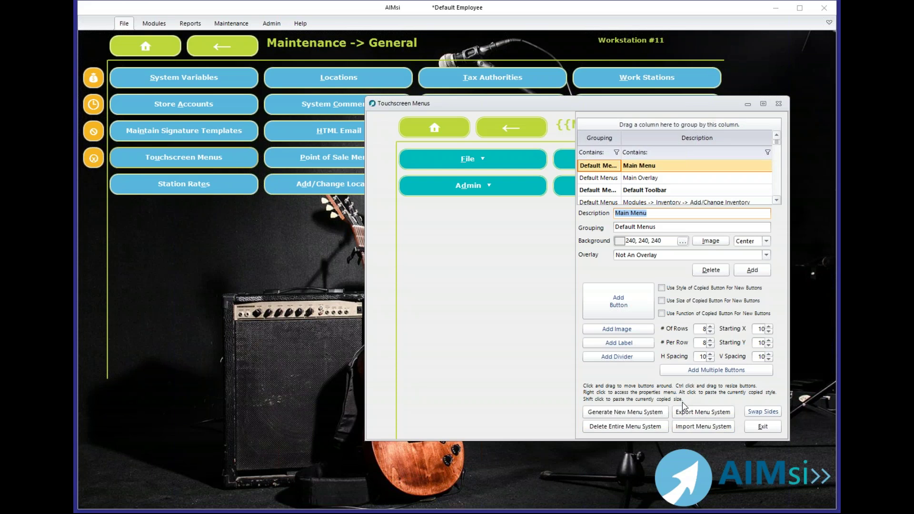
click(704, 413)
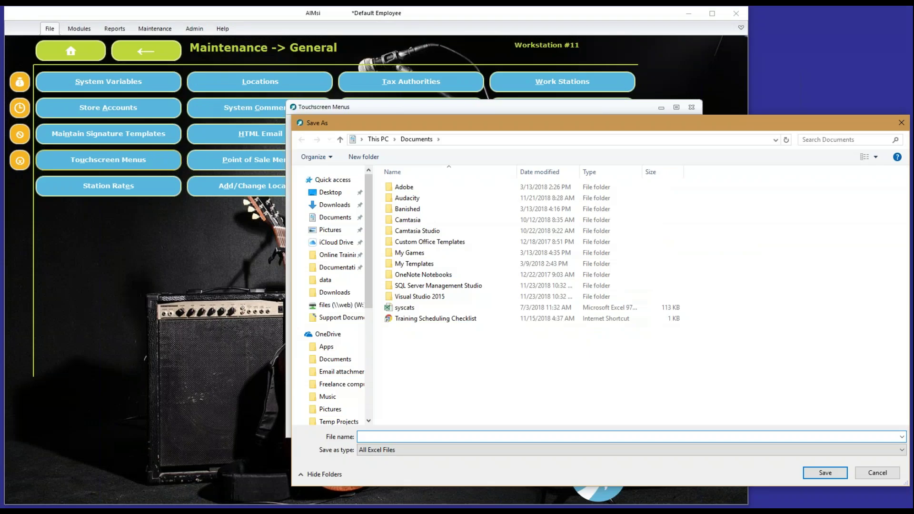
scroll(343, 295, down, 2)
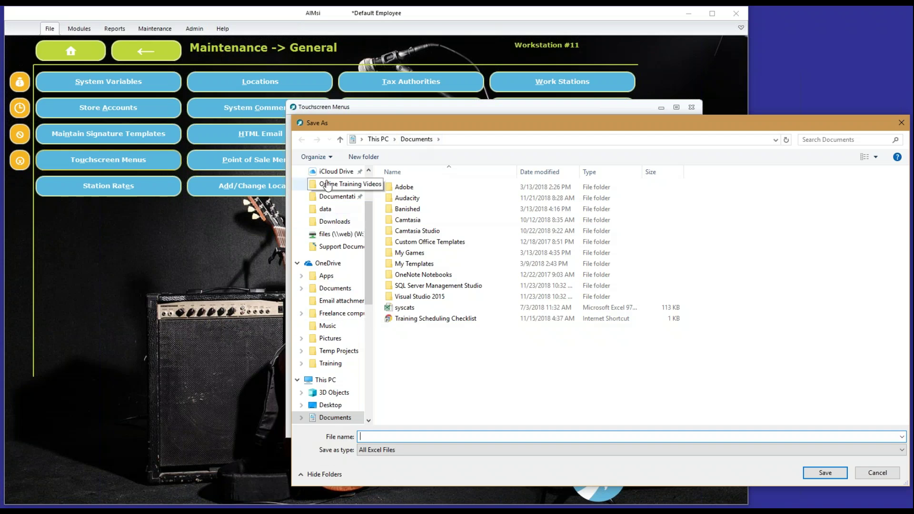
click(338, 407)
click(401, 437)
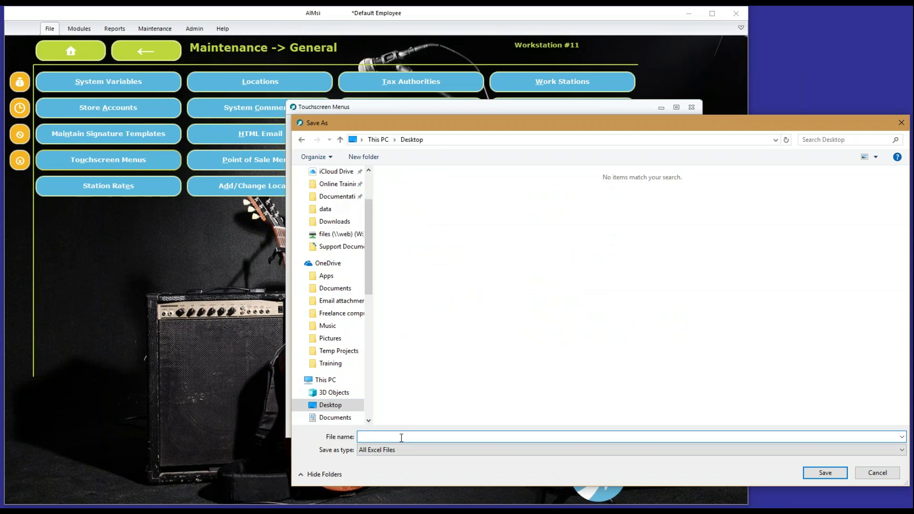
text(Touchscreen menus)
click(819, 476)
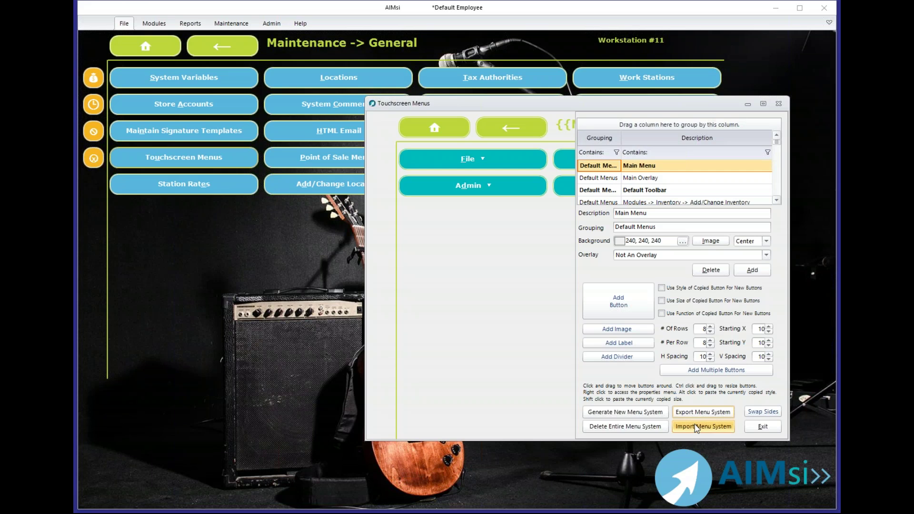
Start importing a menu system under the grouping "restored menus", cancel the file selection and close AIMsi
click(716, 428)
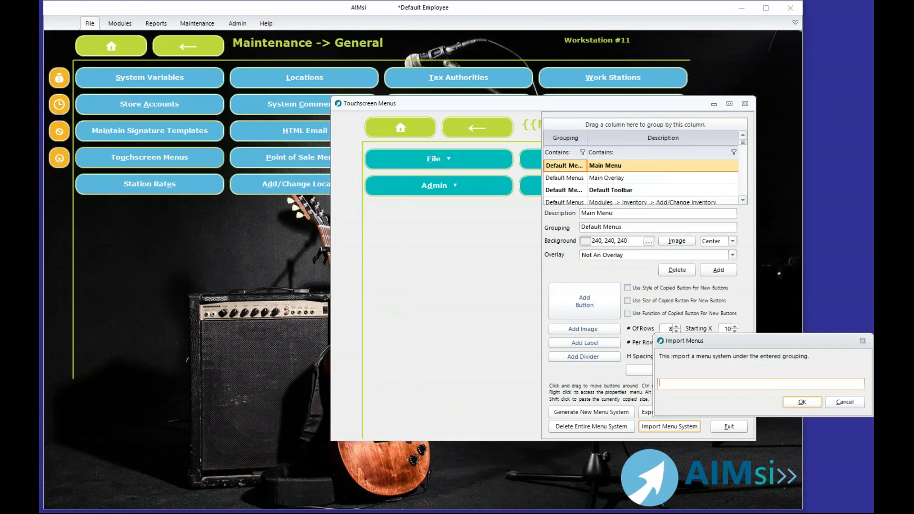
text(restored menus)
click(812, 406)
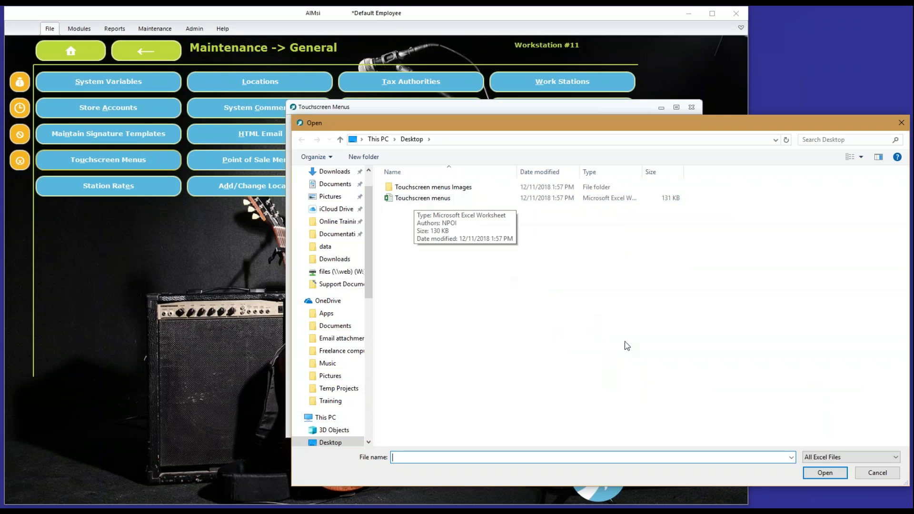
click(878, 474)
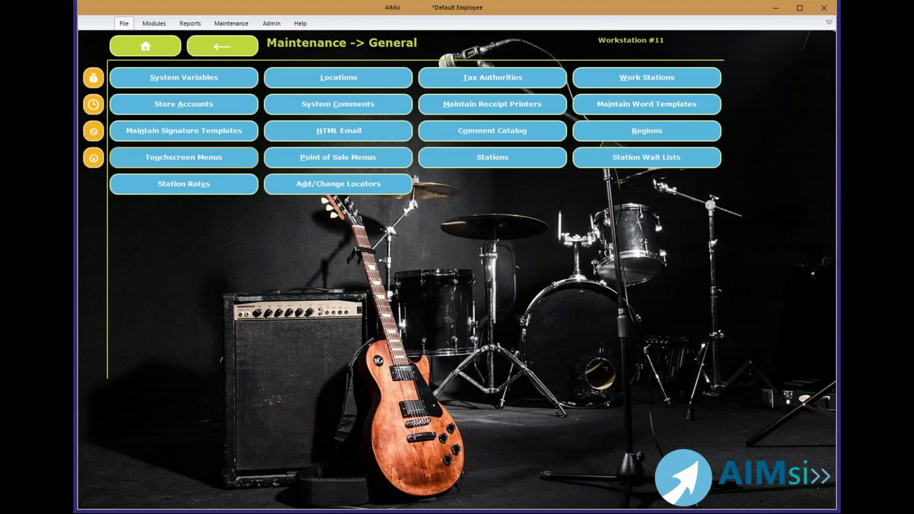
click(825, 8)
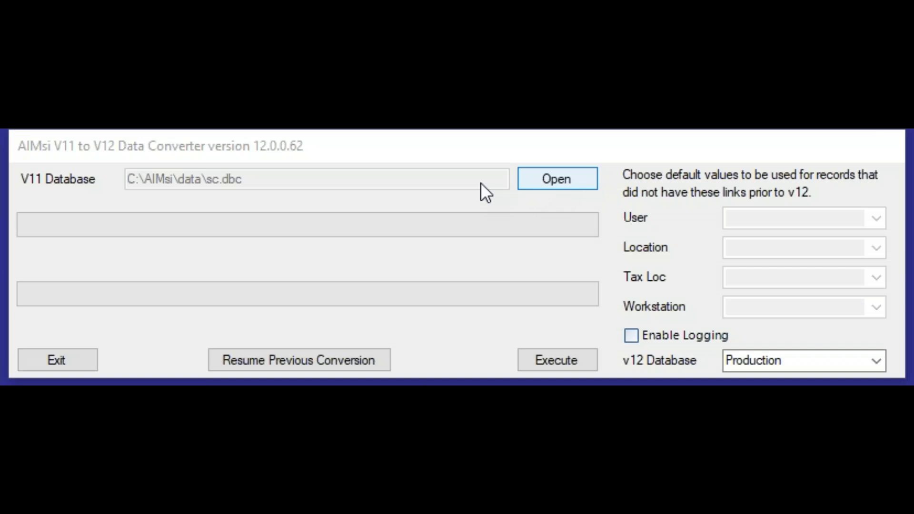
In the data converter, set the record defaults to user DEFAULT, location Dubuque, tax location Dubuque County and workstation Computer 1
click(876, 218)
click(851, 234)
click(877, 248)
click(862, 264)
click(880, 279)
click(856, 299)
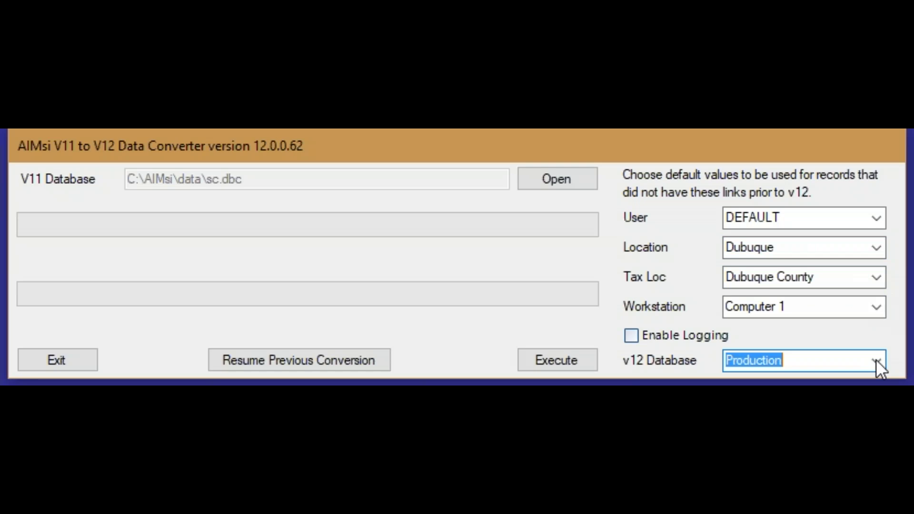
Set the v12 database to Training System, execute the conversion and agree to replace all data in the V12 database
scroll(876, 359, down, 1)
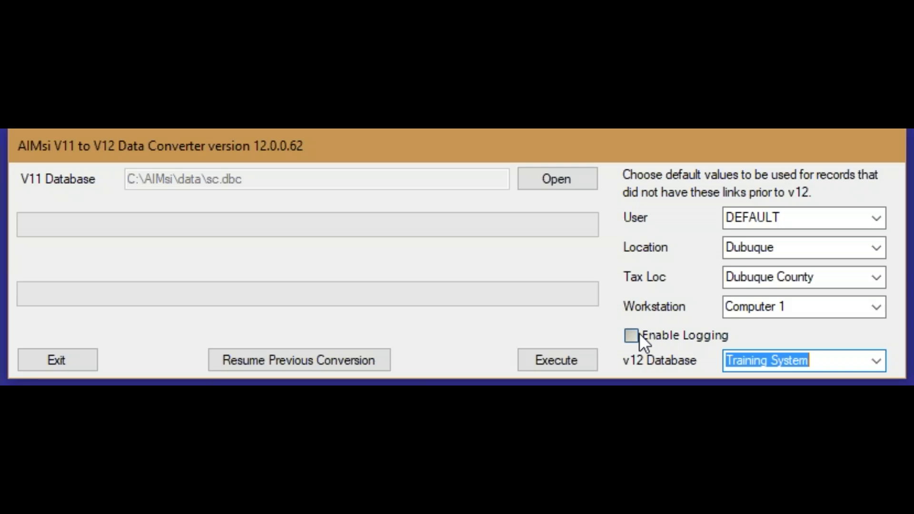
click(528, 357)
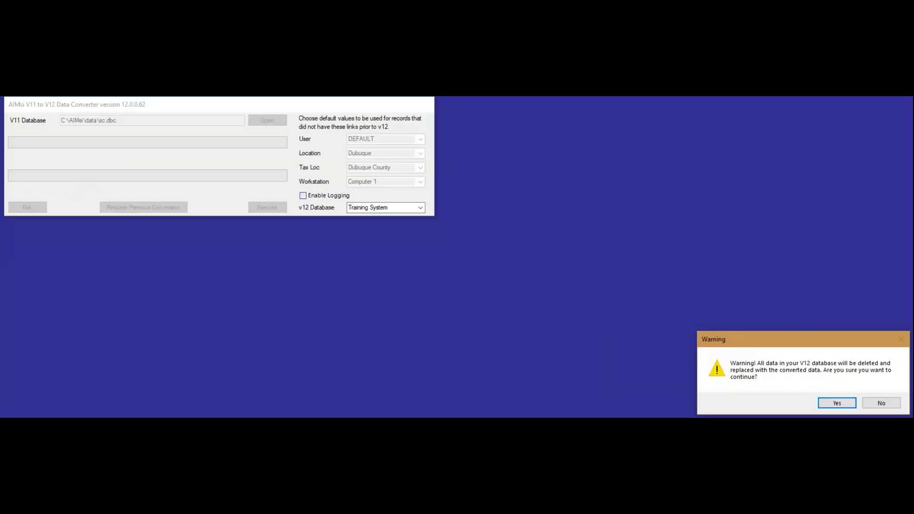
click(839, 405)
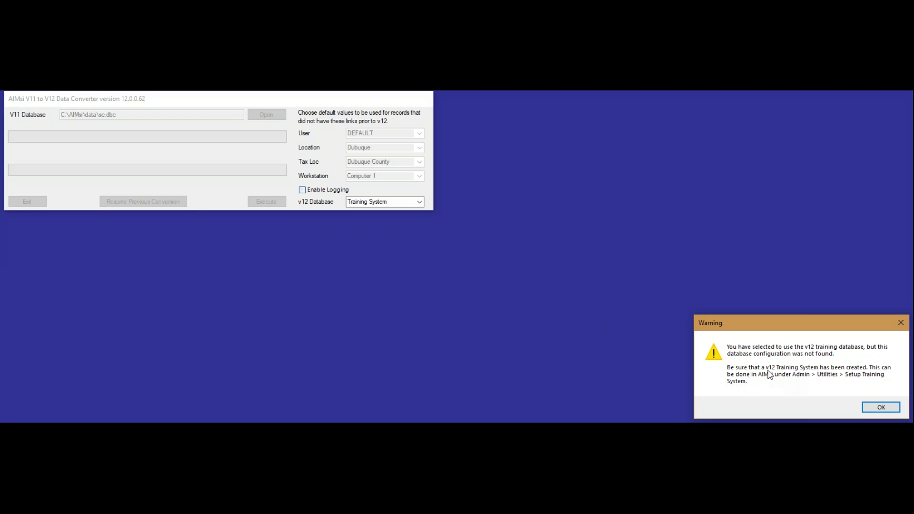